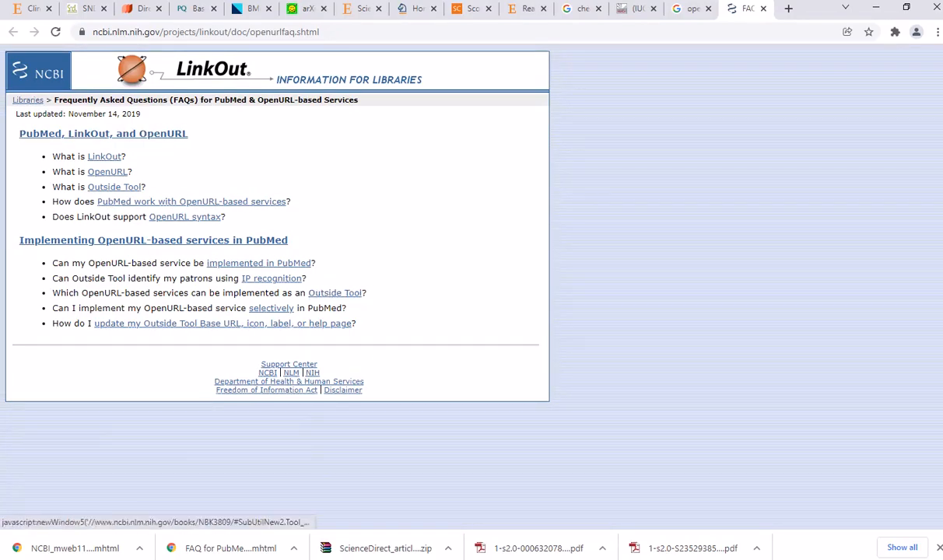
- Switch to EndNote, open the PubMed (NLM) search in Online Search Mode and remove the empty third search row
{"action": "key", "text": "alt+Tab"}
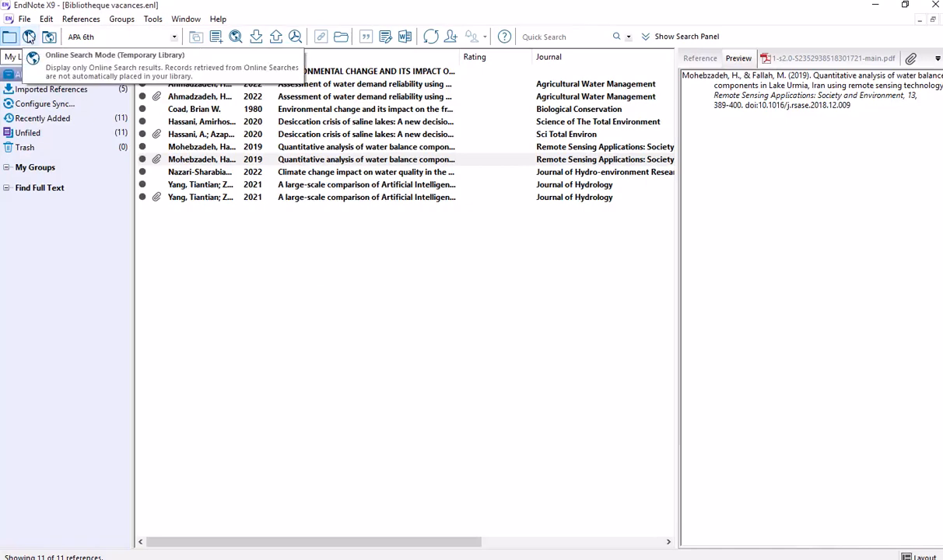
{"action": "left_click", "coordinate": [29, 37]}
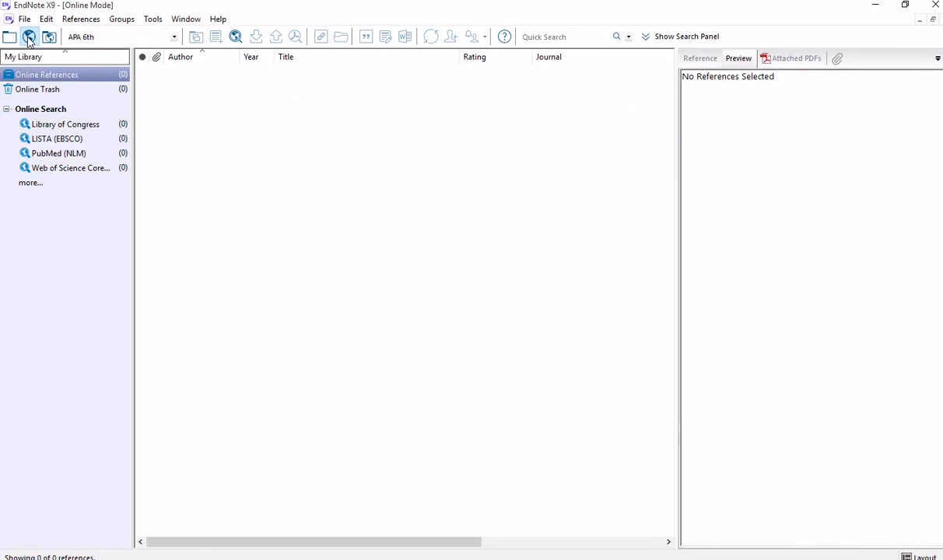
{"action": "left_click", "coordinate": [53, 155]}
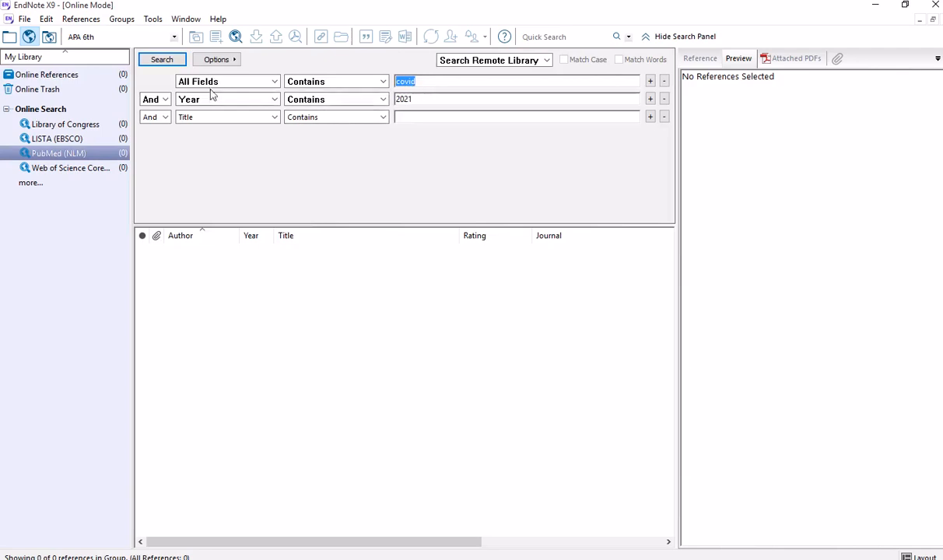
{"action": "left_click", "coordinate": [424, 81]}
{"action": "left_click", "coordinate": [663, 117]}
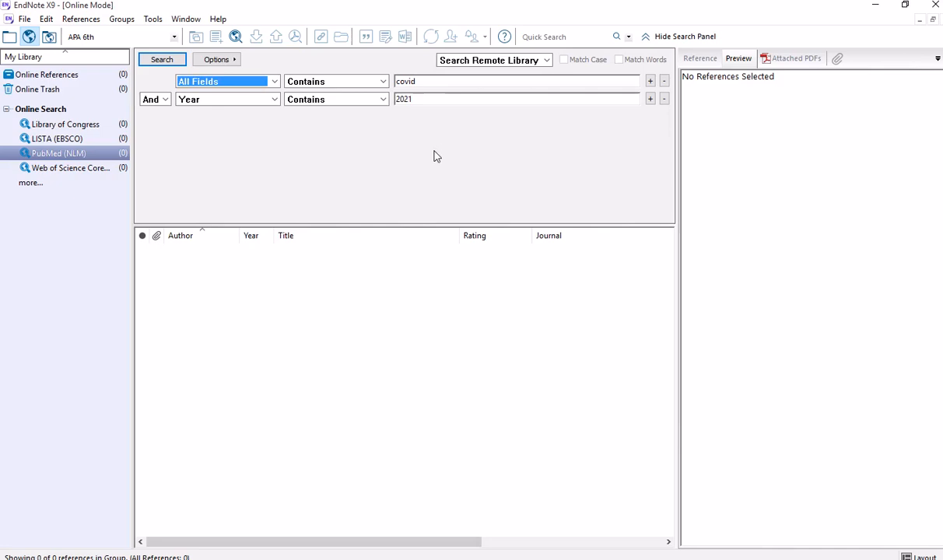
- Check the OpenURL path in the Find Full Text preferences
{"action": "left_click", "coordinate": [46, 18]}
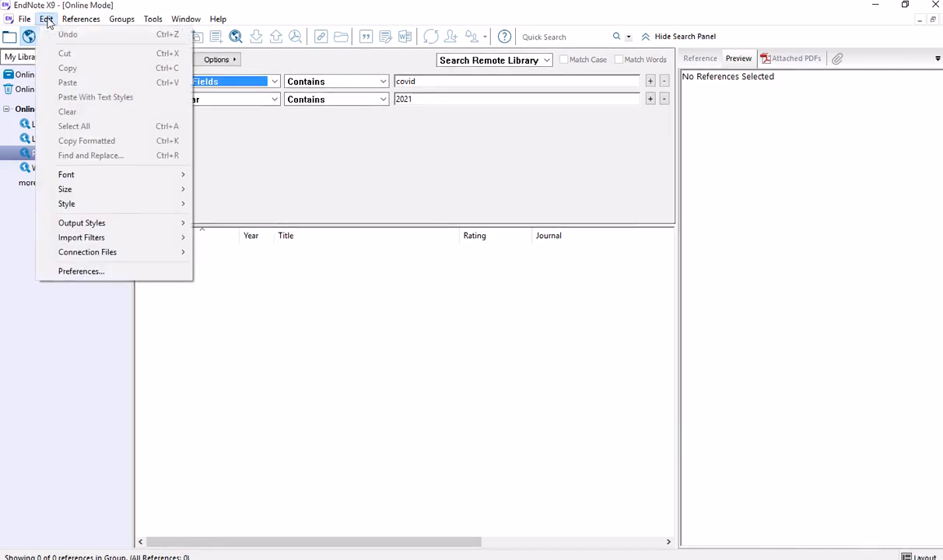
{"action": "left_click", "coordinate": [81, 271]}
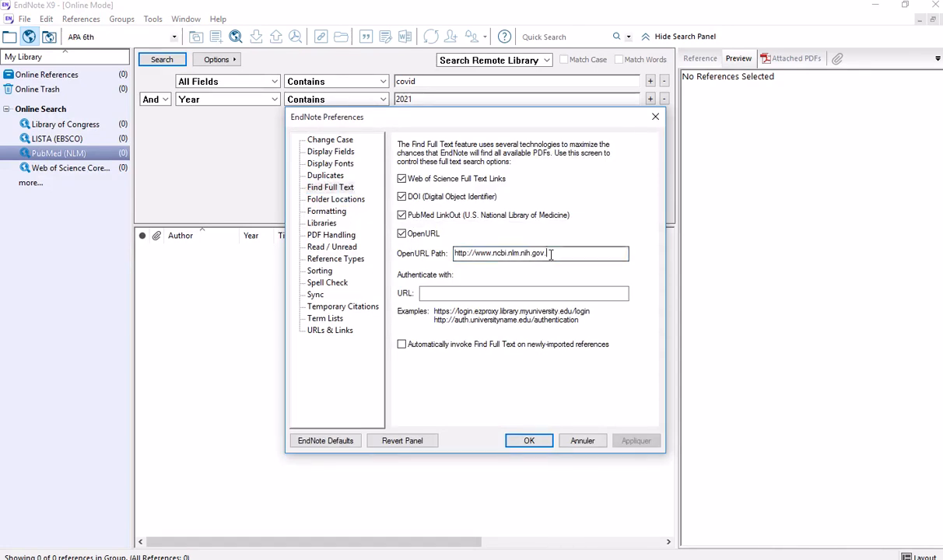
{"action": "left_click_drag", "start_coordinate": [548, 257], "coordinate": [452, 255]}
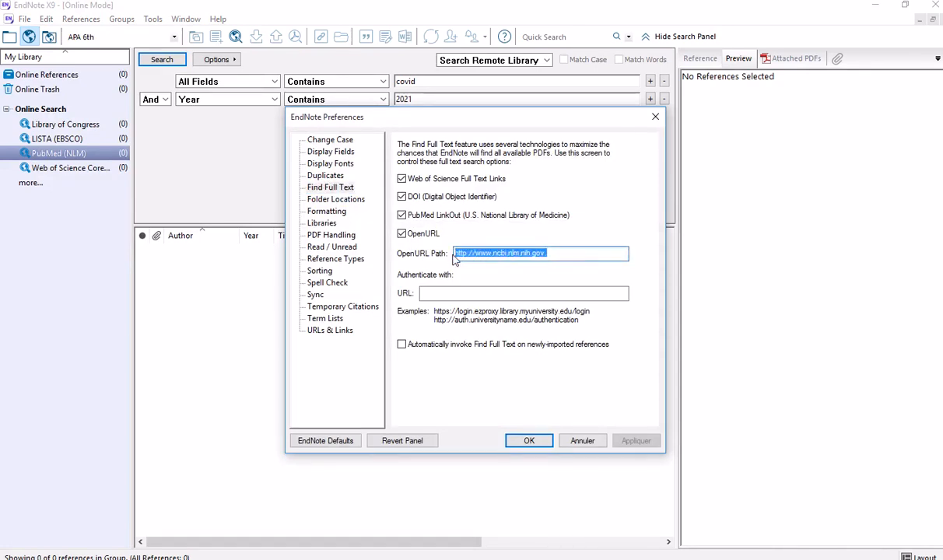
{"action": "left_click", "coordinate": [528, 443]}
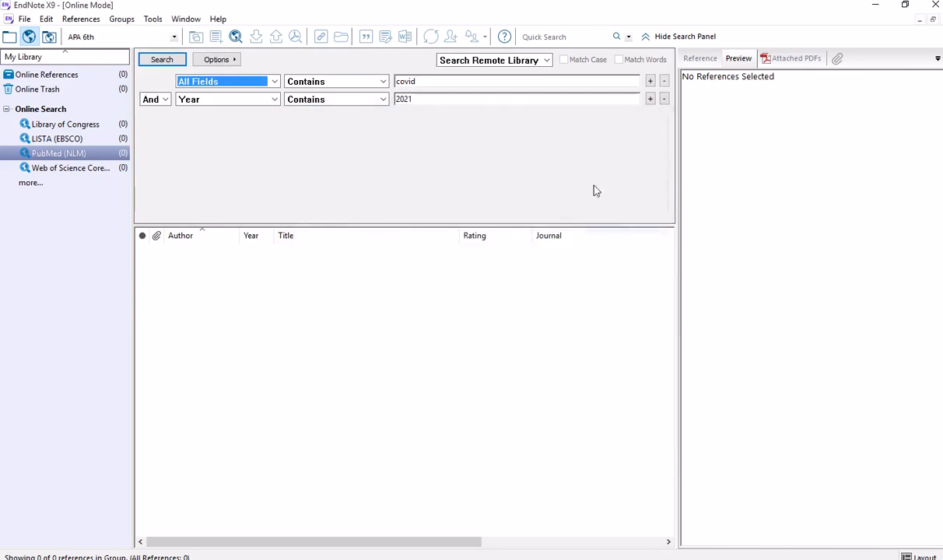
- Search PubMed for all fields containing covid and year 2021, and retrieve records 1 through 30
{"action": "left_click", "coordinate": [160, 62]}
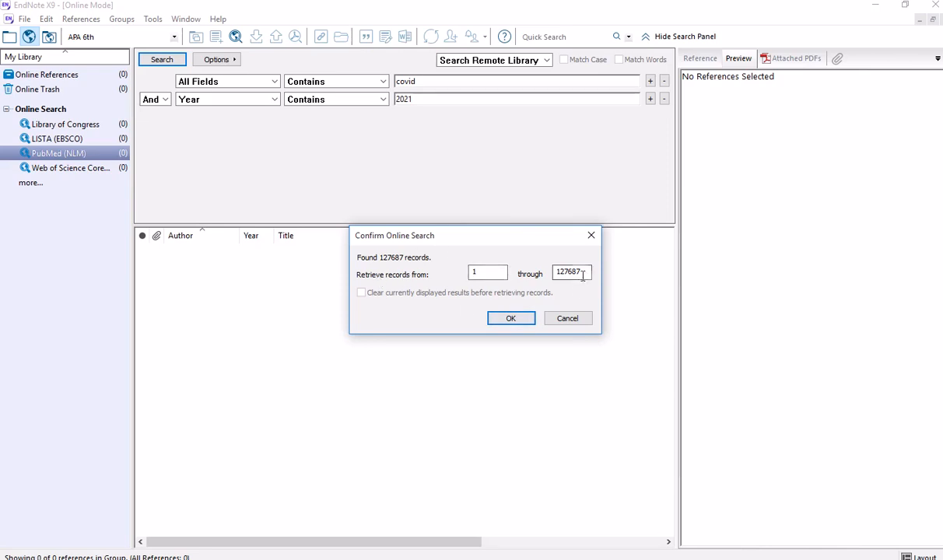
{"action": "left_click_drag", "start_coordinate": [583, 274], "coordinate": [555, 271]}
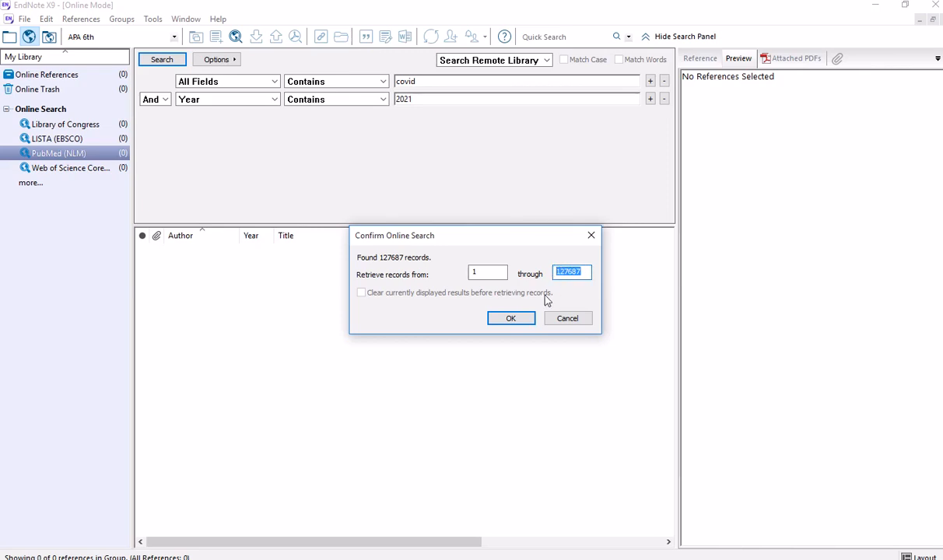
{"action": "type", "text": "30"}
{"action": "left_click", "coordinate": [506, 321]}
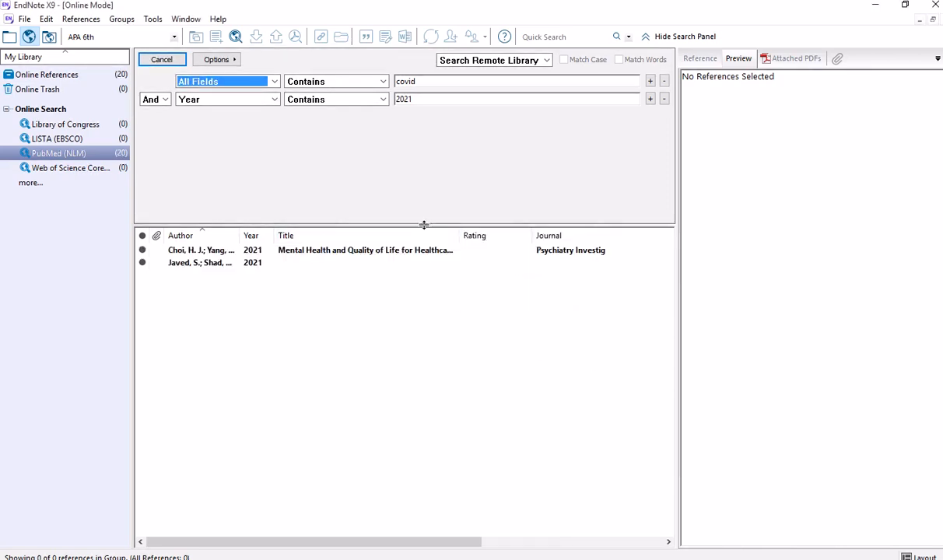
- Enlarge the results list, select all retrieved references and hide the search panel
{"action": "left_click_drag", "start_coordinate": [424, 225], "coordinate": [425, 109]}
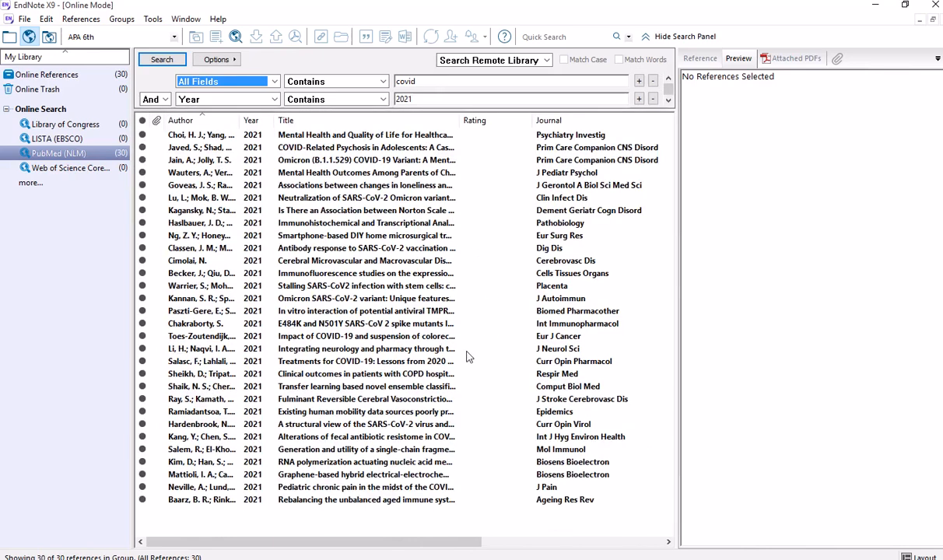
{"action": "scroll", "coordinate": [467, 356], "scroll_direction": "right", "scroll_amount": 2}
{"action": "scroll", "coordinate": [470, 361], "scroll_direction": "left", "scroll_amount": 2}
{"action": "scroll", "coordinate": [469, 361], "scroll_direction": "left", "scroll_amount": 2}
{"action": "left_click", "coordinate": [344, 138]}
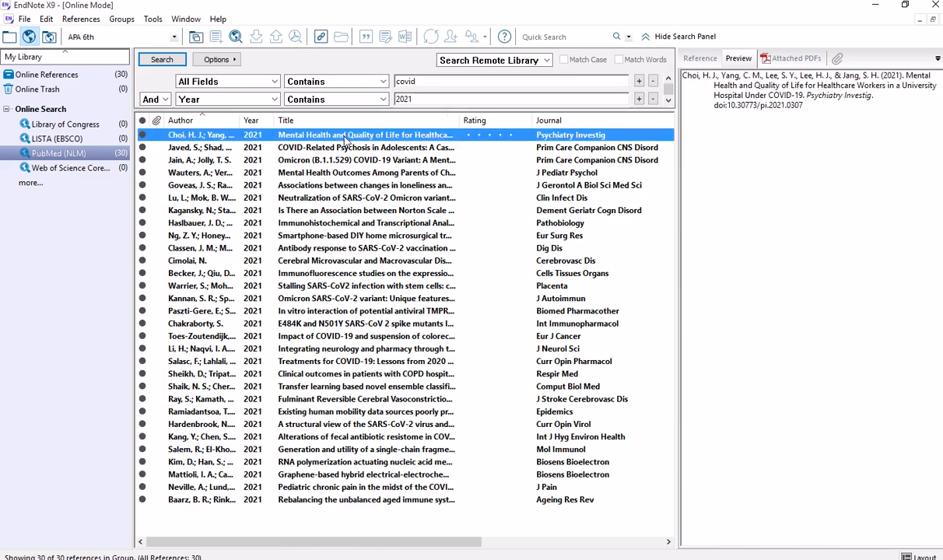
{"action": "left_click", "coordinate": [334, 503], "text": "shift"}
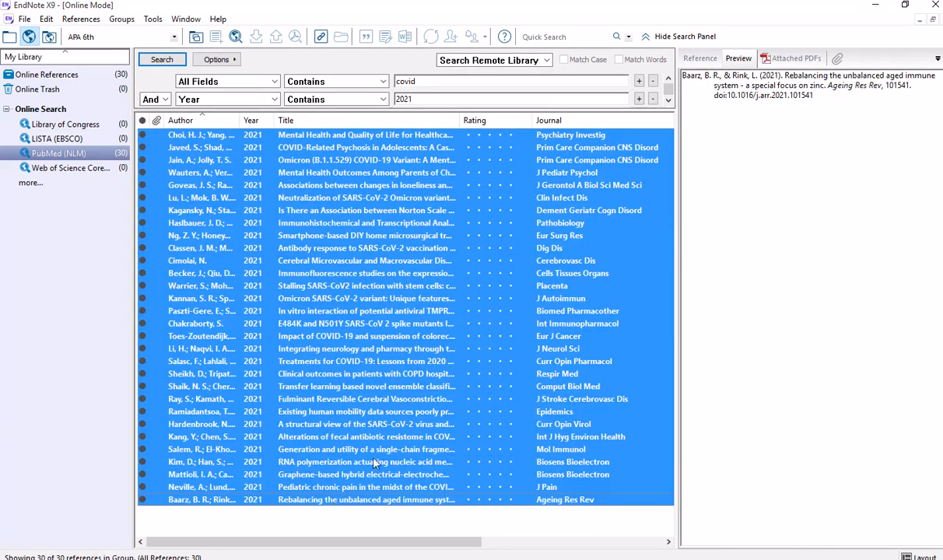
{"action": "left_click", "coordinate": [673, 39]}
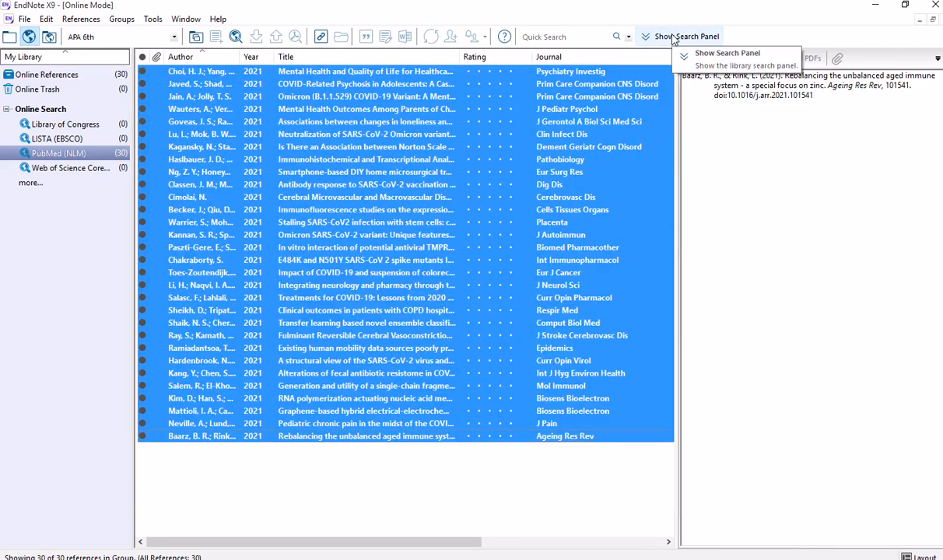
- Check whether Find Full Text is available for the complete set of retrieved PubMed references in online mode
{"action": "right_click", "coordinate": [394, 145]}
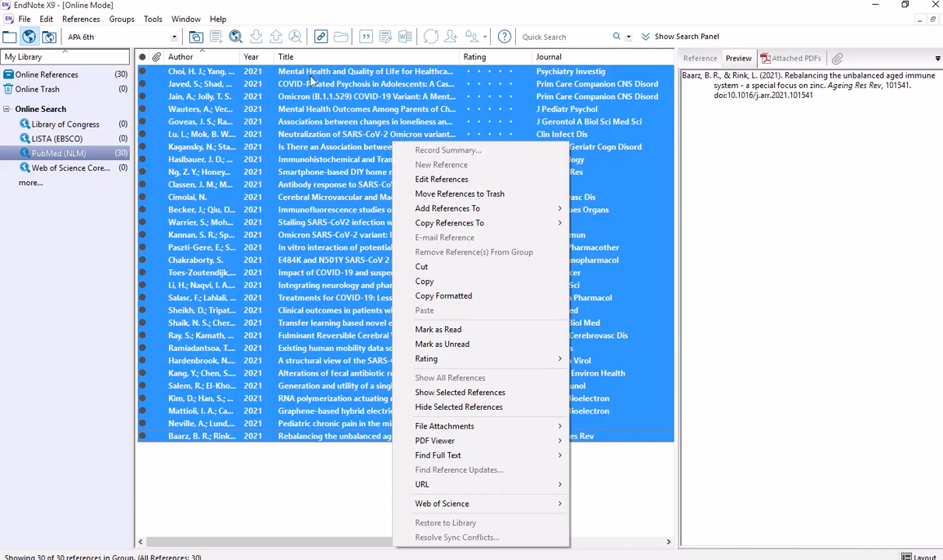
{"action": "left_click", "coordinate": [306, 100]}
{"action": "left_click", "coordinate": [325, 110]}
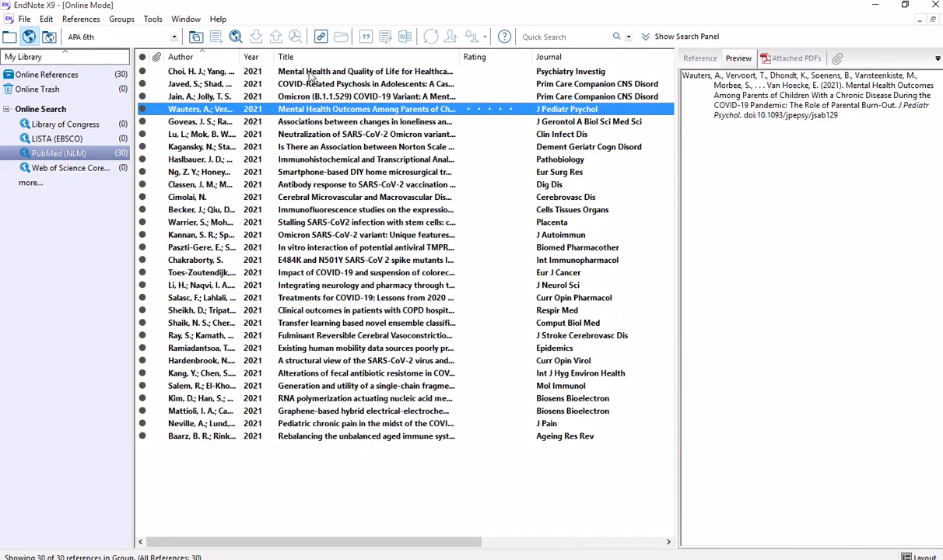
{"action": "left_click", "coordinate": [310, 73]}
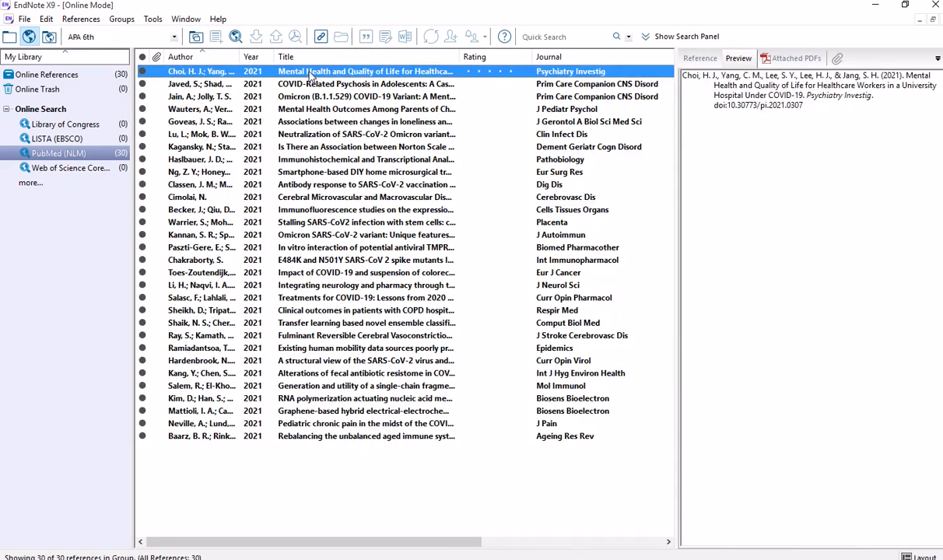
{"action": "left_click", "coordinate": [334, 438], "text": "shift"}
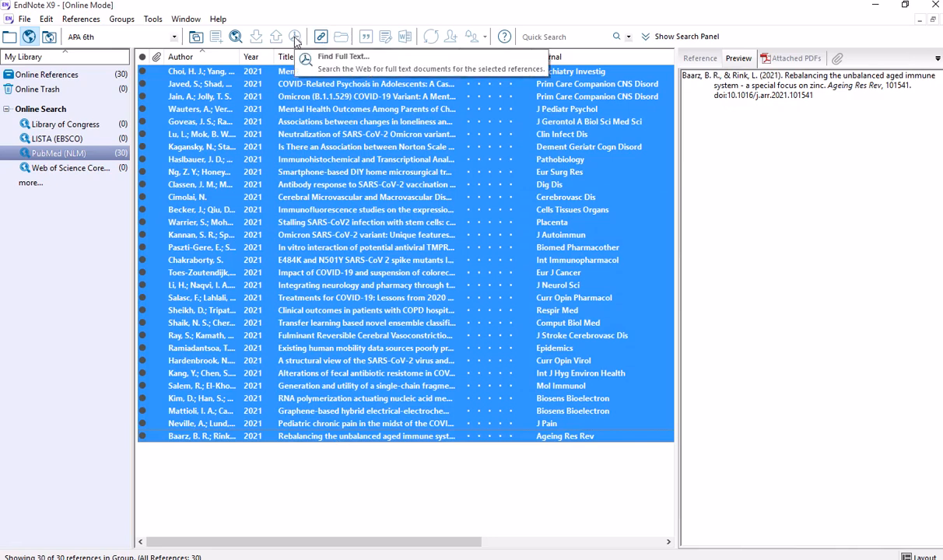
{"action": "left_click", "coordinate": [26, 21]}
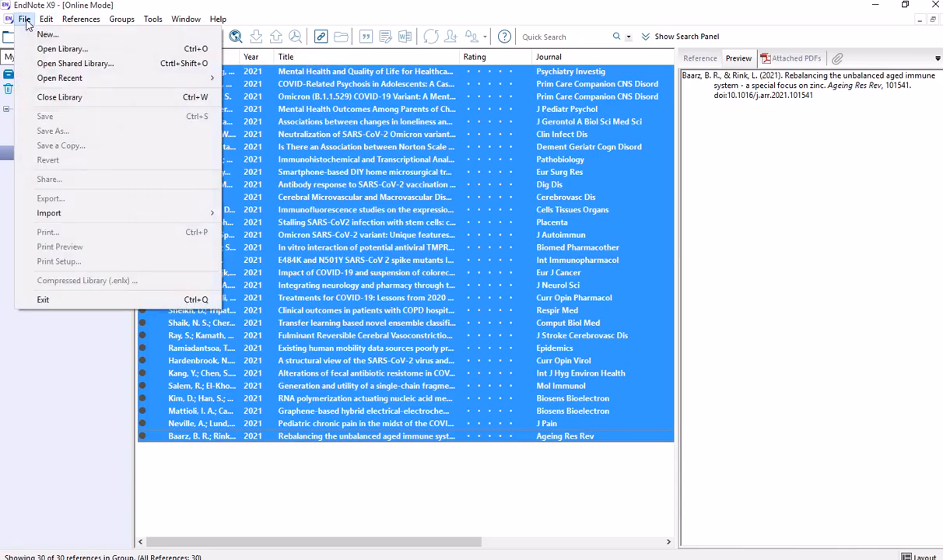
{"action": "mouse_move", "coordinate": [81, 23]}
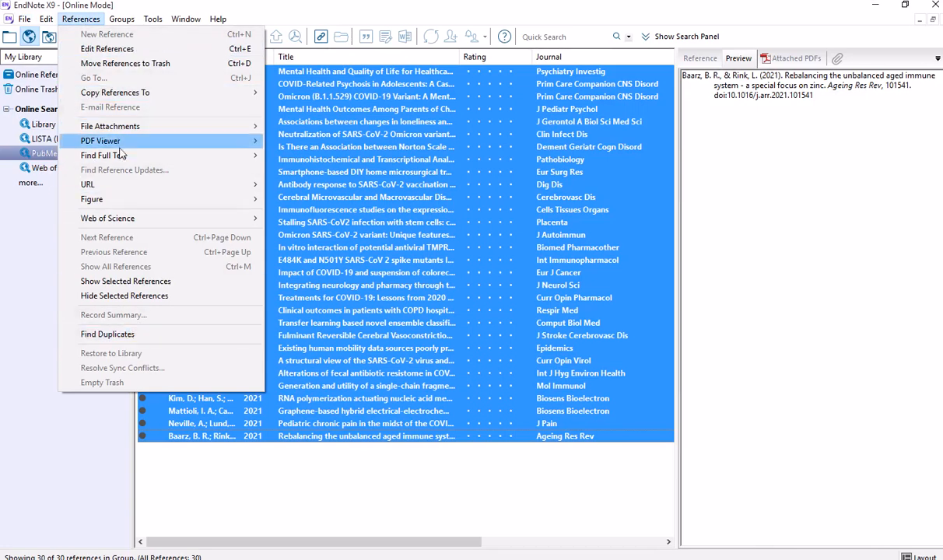
{"action": "mouse_move", "coordinate": [115, 158]}
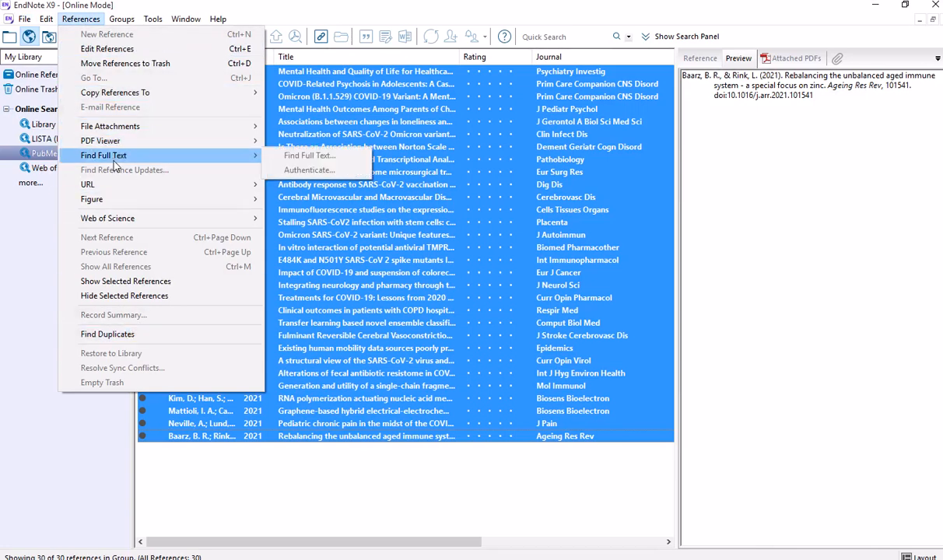
{"action": "mouse_move", "coordinate": [109, 141]}
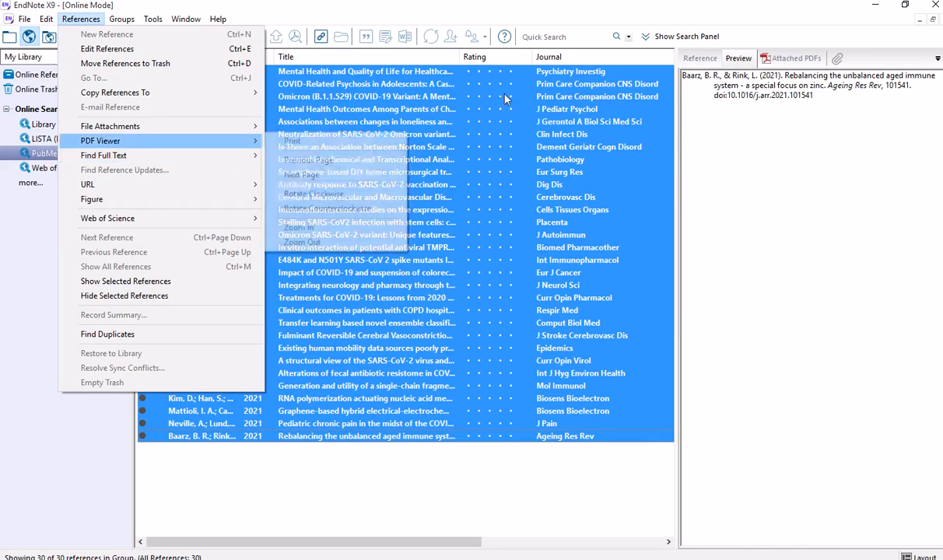
{"action": "right_click", "coordinate": [417, 110]}
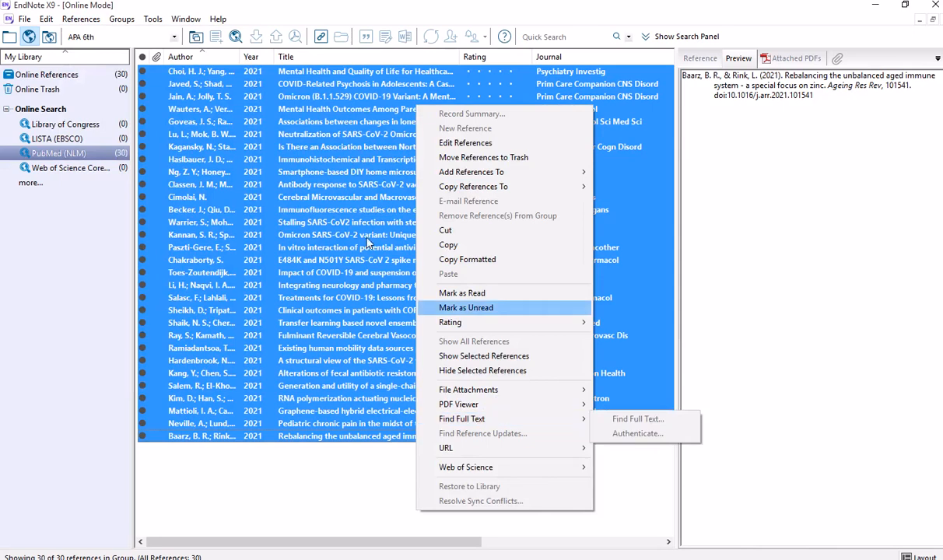
{"action": "left_click", "coordinate": [327, 70]}
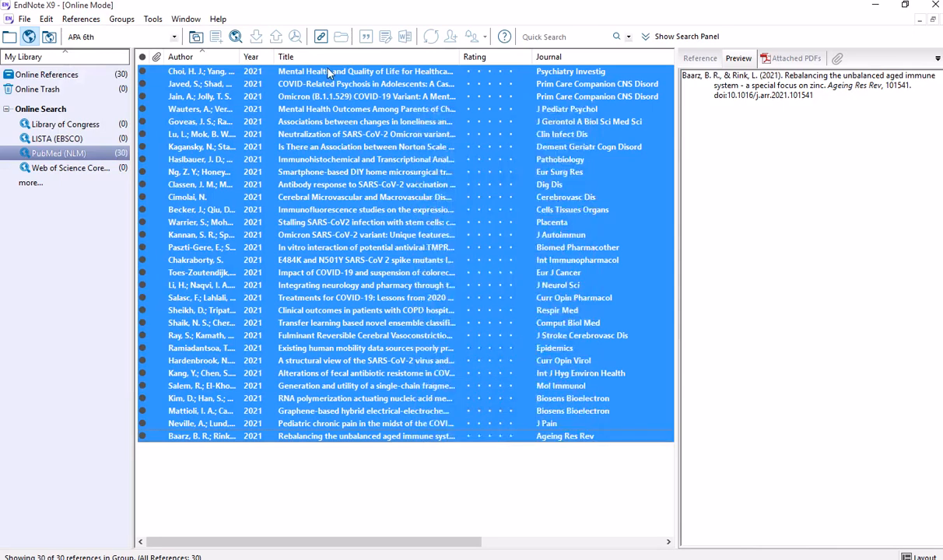
- Select all retrieved PubMed references again and copy them to the local library
{"action": "left_click", "coordinate": [327, 71]}
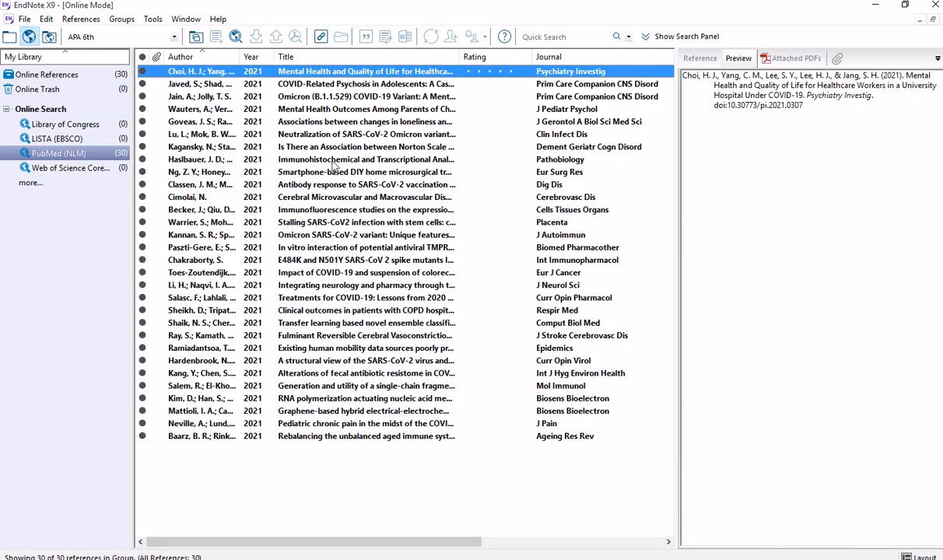
{"action": "left_click", "coordinate": [345, 437], "text": "shift"}
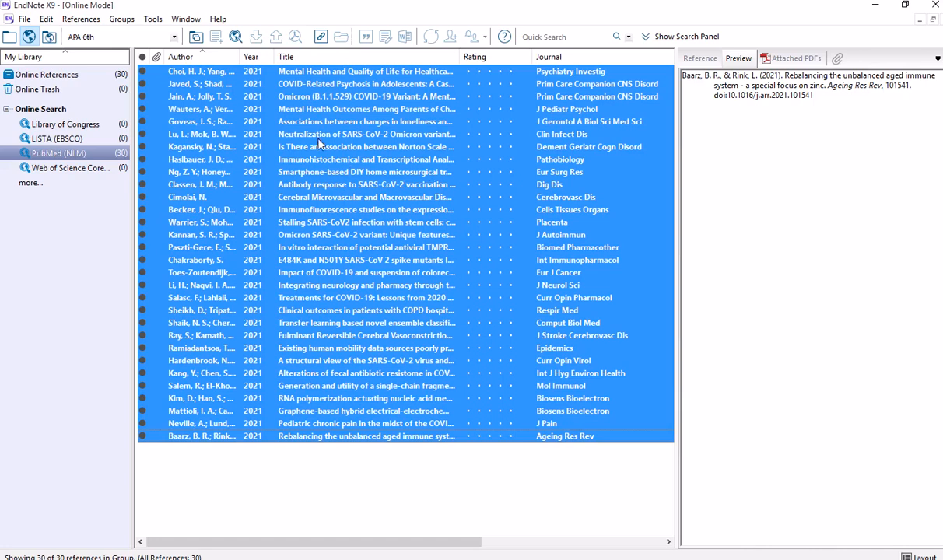
{"action": "left_click", "coordinate": [195, 39]}
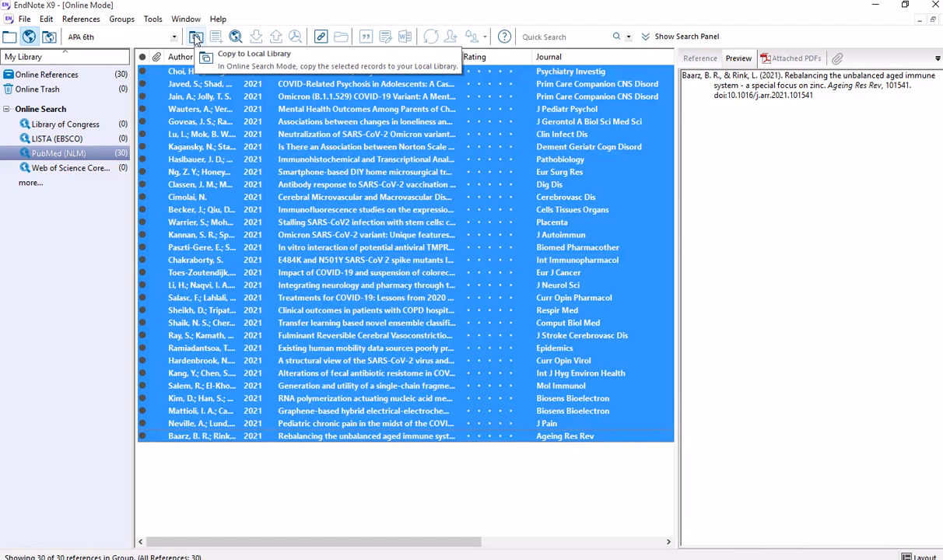
- Return to the local library and select the unattached references from the Omicron mental health article through the first AI reservoir-release comparison
{"action": "left_click", "coordinate": [11, 37]}
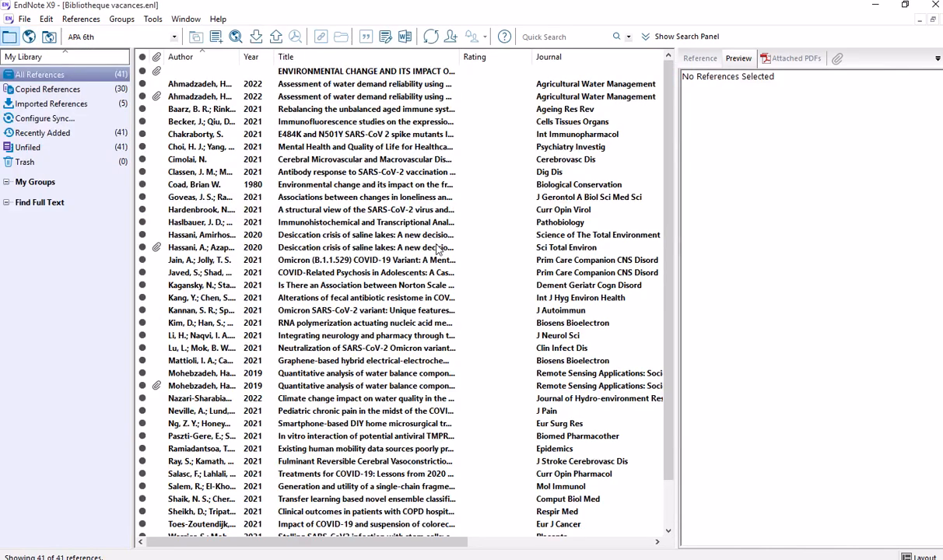
{"action": "scroll", "coordinate": [308, 235], "scroll_direction": "down", "scroll_amount": 2}
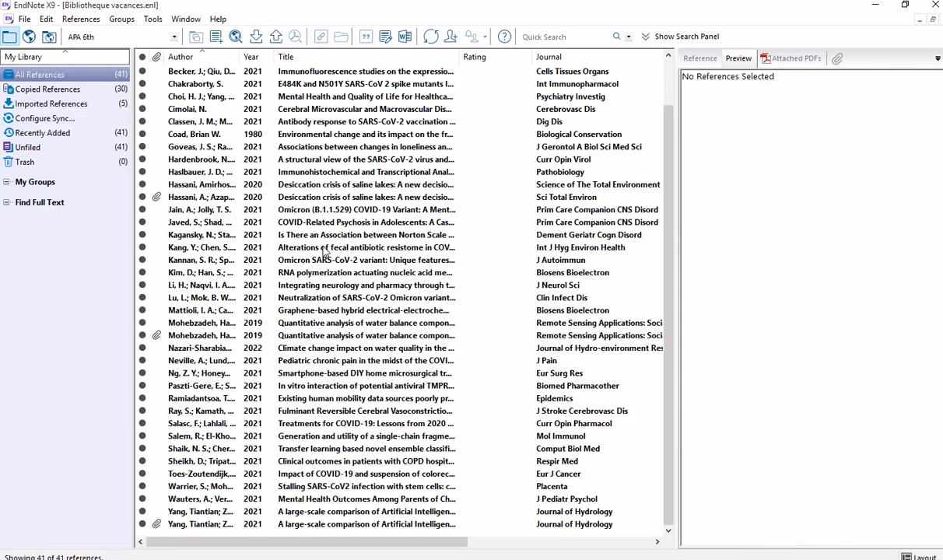
{"action": "left_click", "coordinate": [187, 350]}
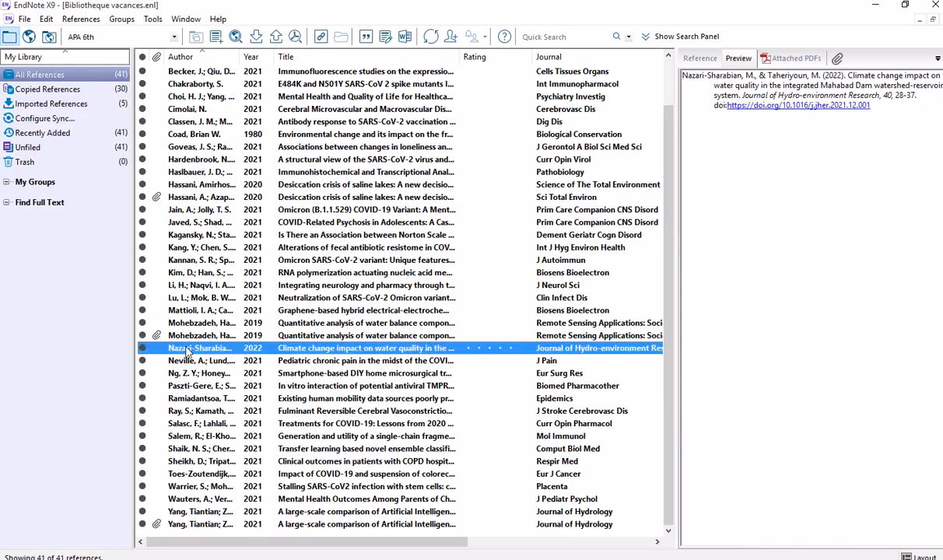
{"action": "left_click", "coordinate": [196, 512], "text": "shift"}
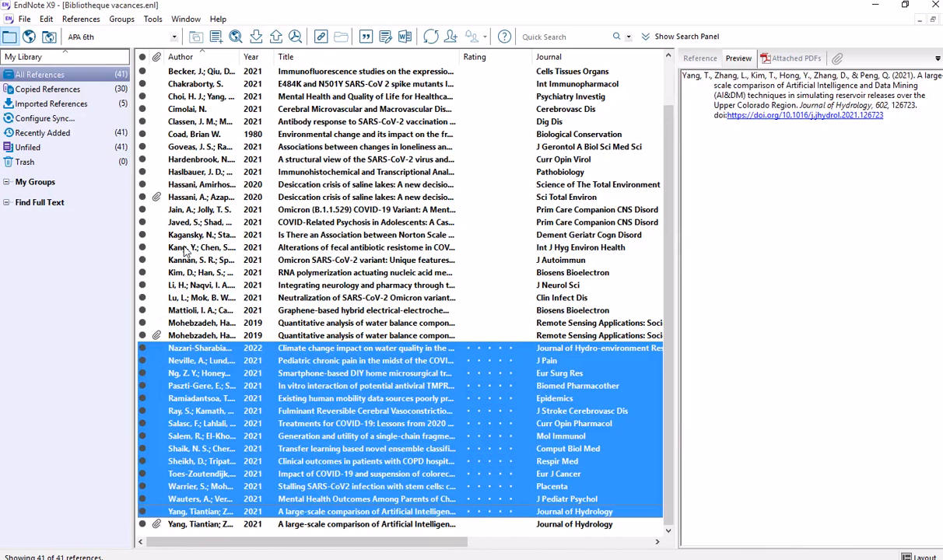
{"action": "left_click", "coordinate": [187, 210], "text": "ctrl"}
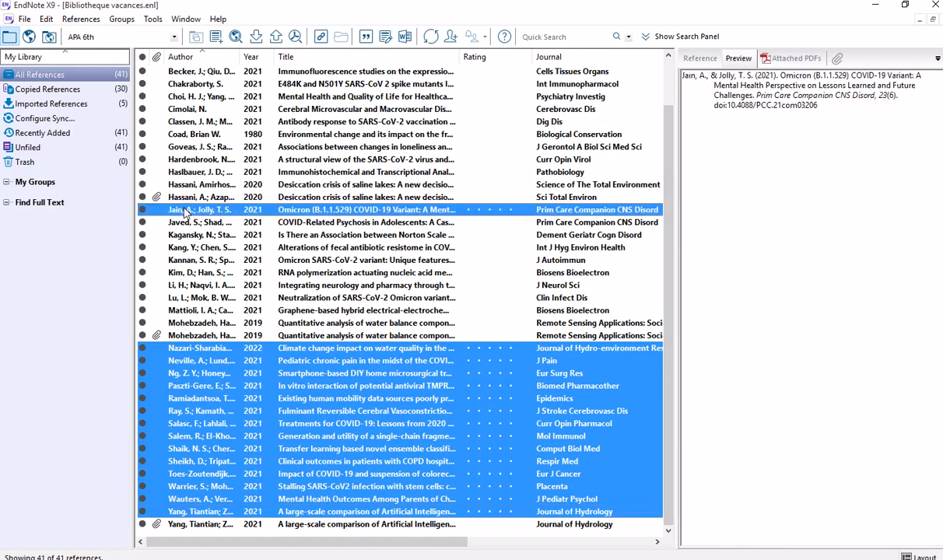
{"action": "left_click", "coordinate": [193, 323], "text": "ctrl+shift"}
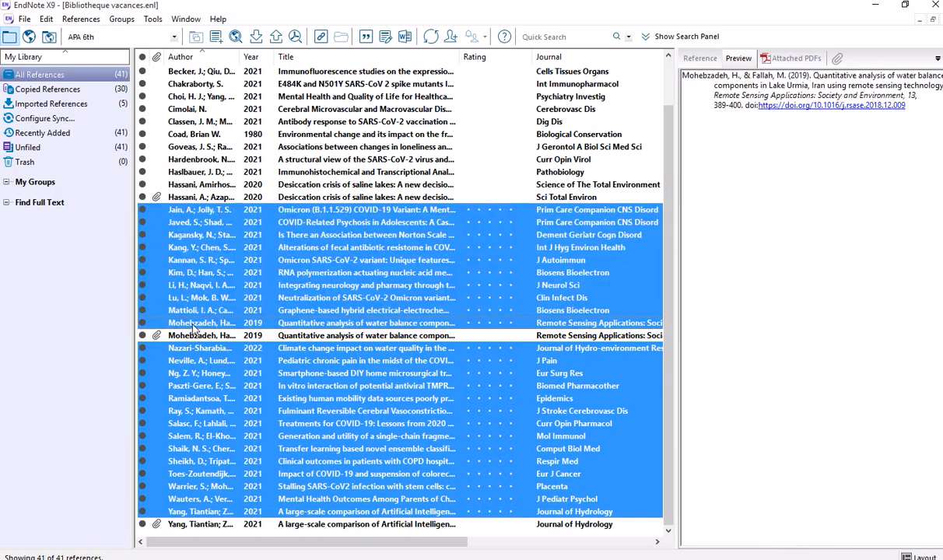
- Add the remaining unattached references from the placenta immunofluorescence study through the saline lakes article to the selection
{"action": "left_click", "coordinate": [185, 73], "text": "ctrl"}
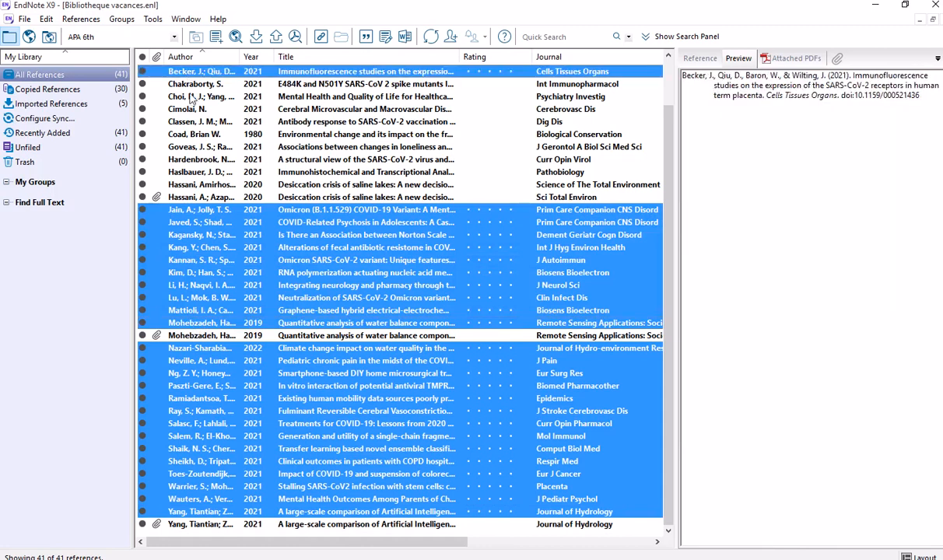
{"action": "left_click", "coordinate": [185, 185], "text": "ctrl"}
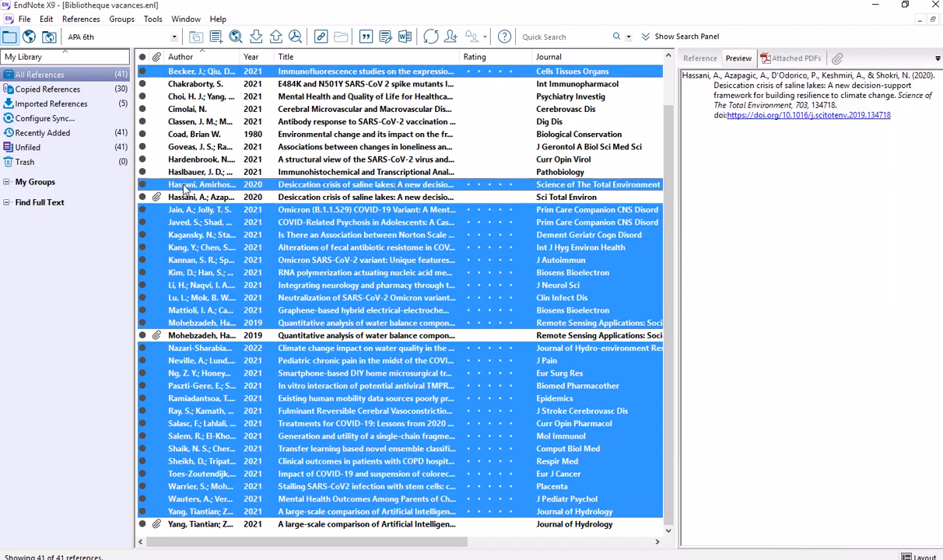
{"action": "left_click", "coordinate": [181, 171], "text": "ctrl"}
{"action": "left_click", "coordinate": [186, 159], "text": "ctrl"}
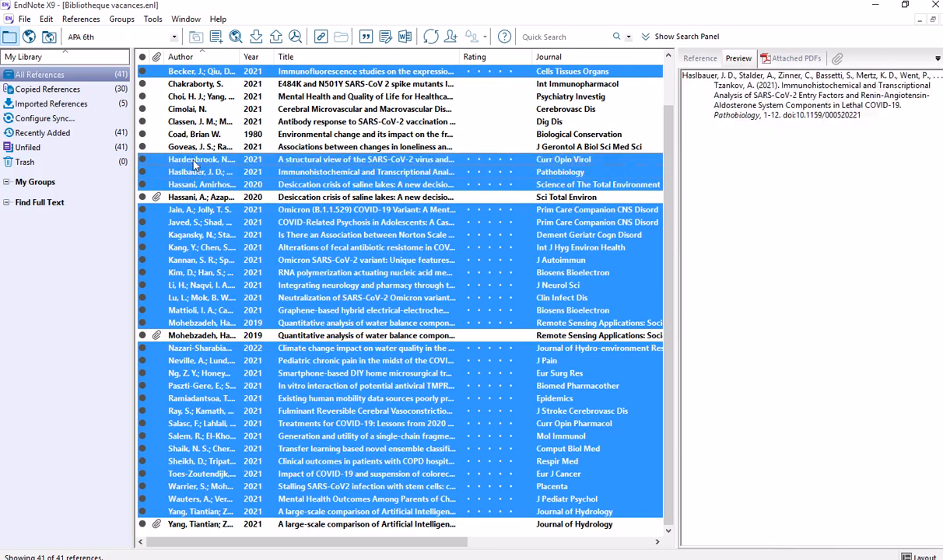
{"action": "left_click", "coordinate": [186, 146], "text": "ctrl"}
{"action": "left_click", "coordinate": [186, 134], "text": "ctrl"}
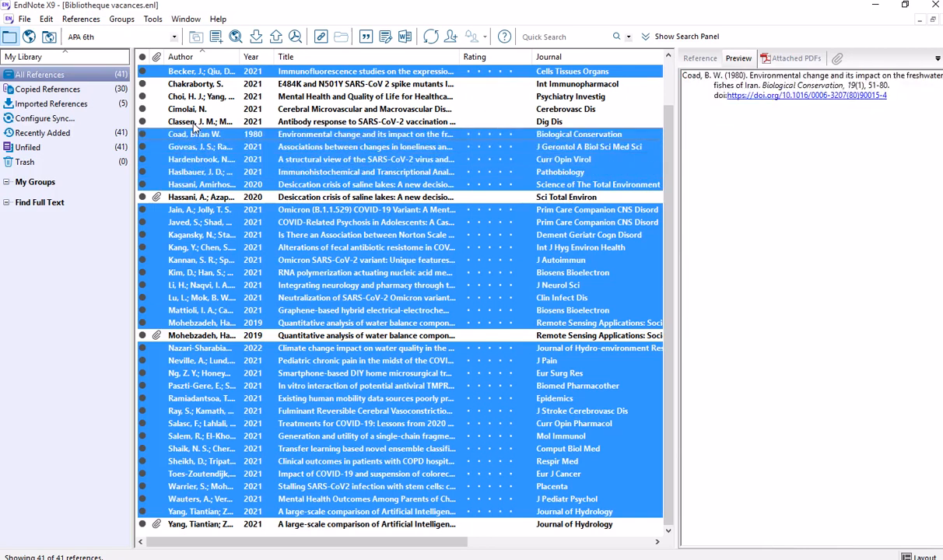
{"action": "left_click", "coordinate": [188, 121], "text": "ctrl"}
{"action": "left_click", "coordinate": [187, 109], "text": "ctrl"}
{"action": "left_click", "coordinate": [188, 96], "text": "ctrl"}
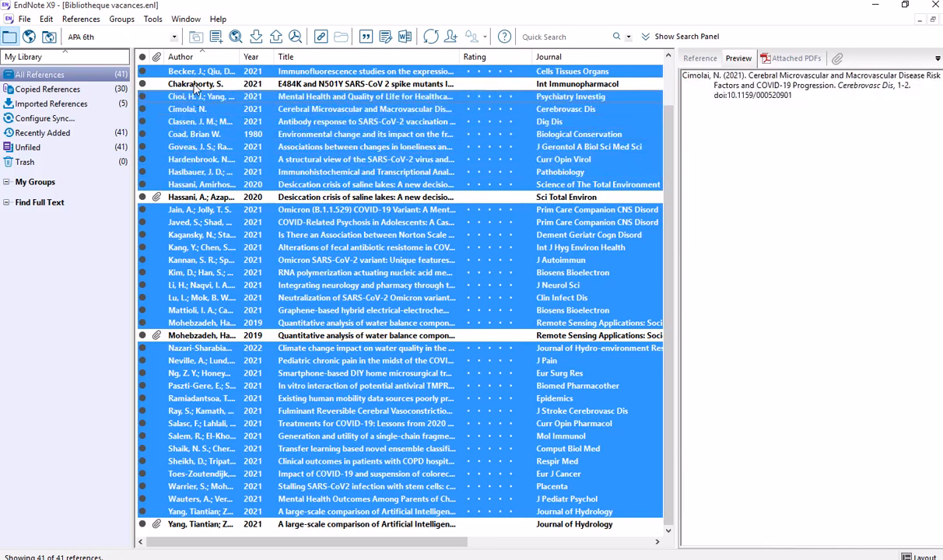
{"action": "left_click", "coordinate": [195, 86], "text": "ctrl"}
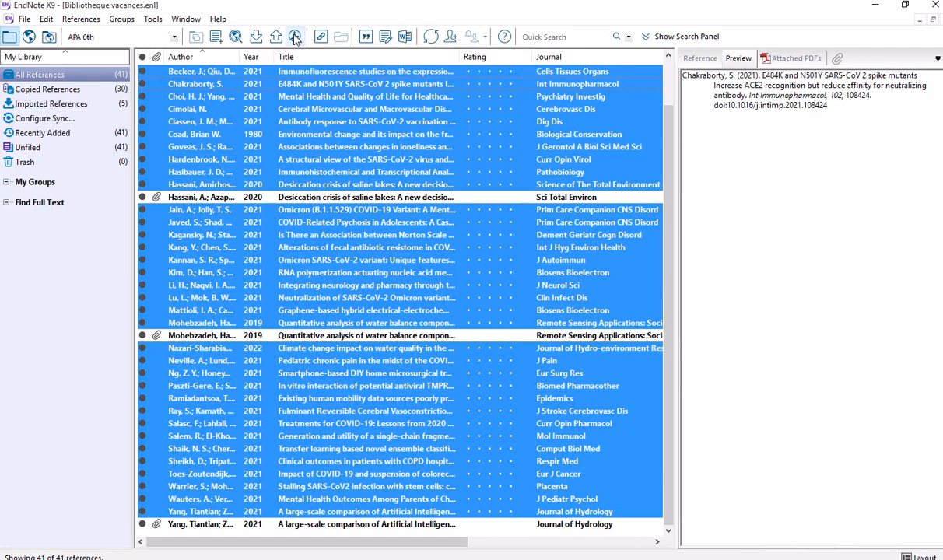
- Run Find Full Text on all the selected library references
{"action": "right_click", "coordinate": [340, 113]}
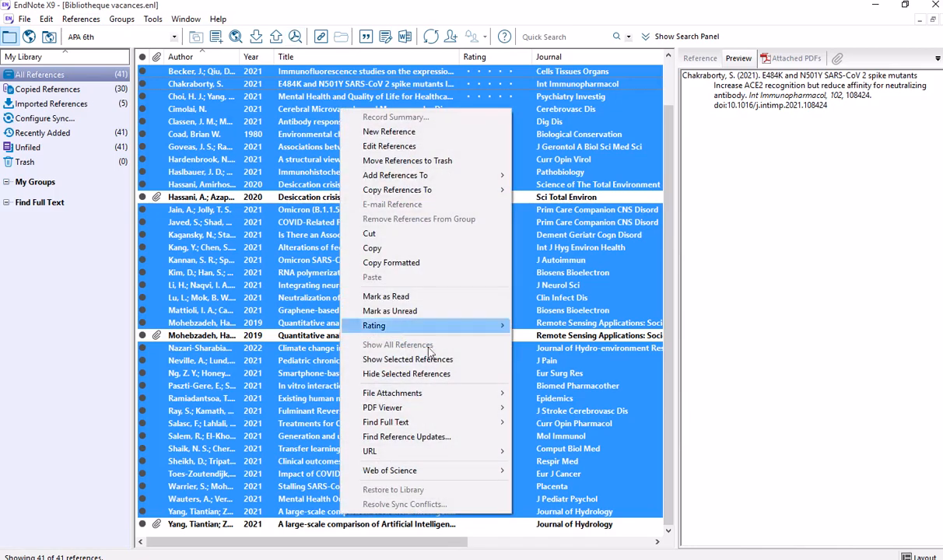
{"action": "mouse_move", "coordinate": [403, 424]}
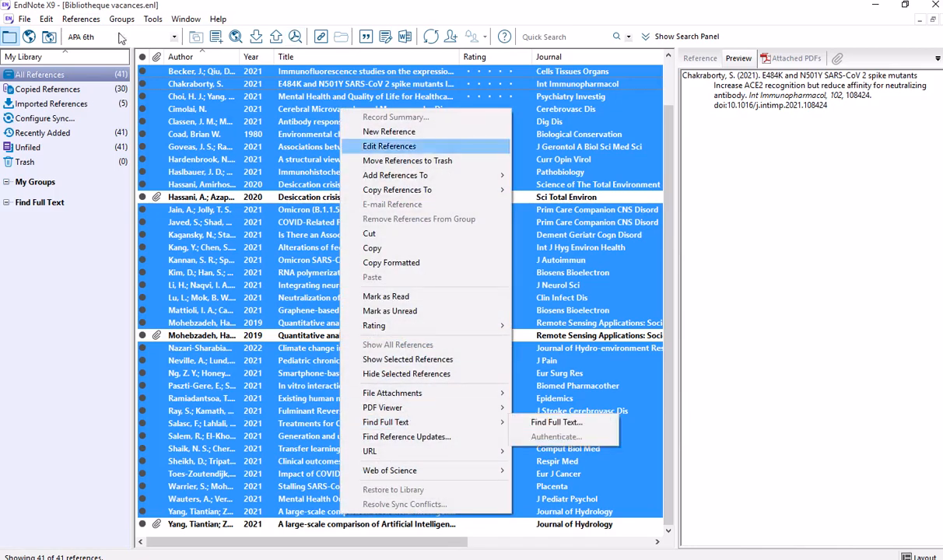
{"action": "left_click", "coordinate": [79, 19]}
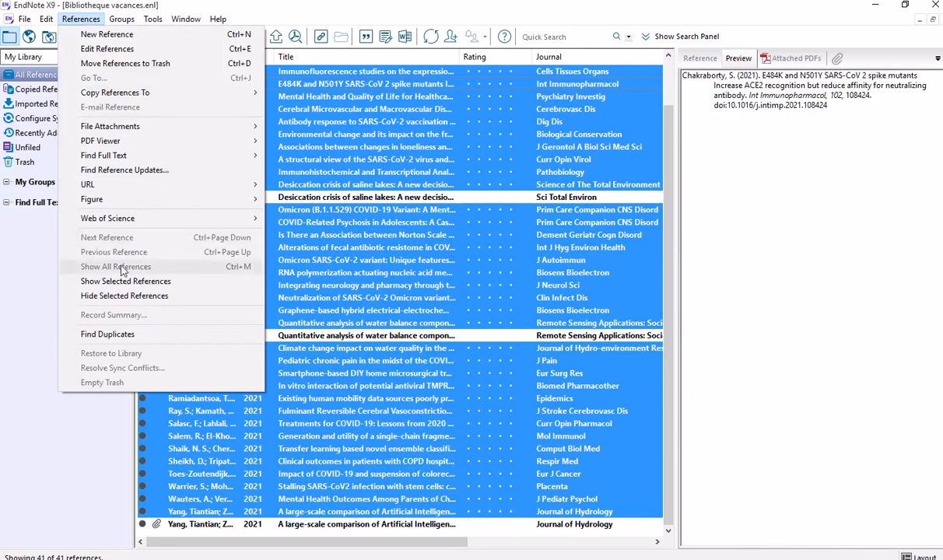
{"action": "mouse_move", "coordinate": [93, 159]}
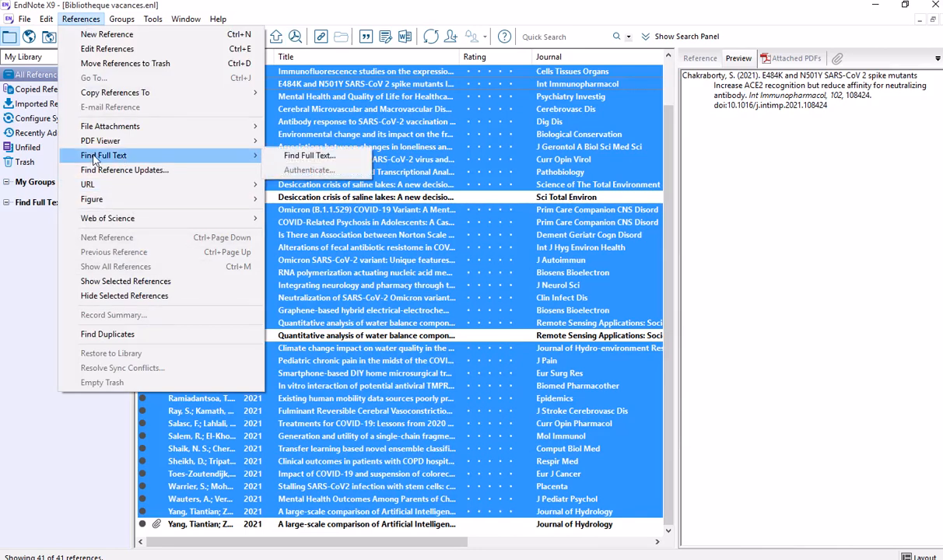
{"action": "left_click", "coordinate": [294, 37]}
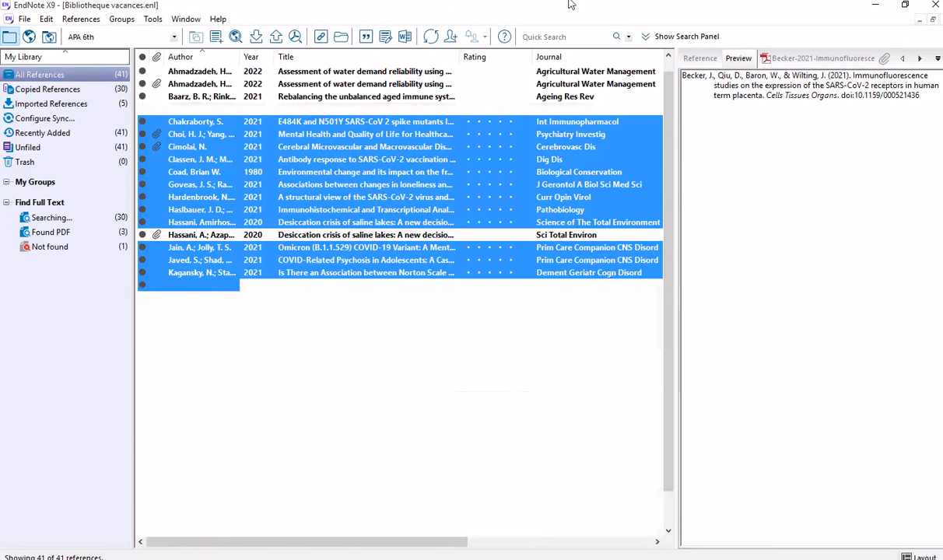
{"action": "mouse_move", "coordinate": [509, 4]}
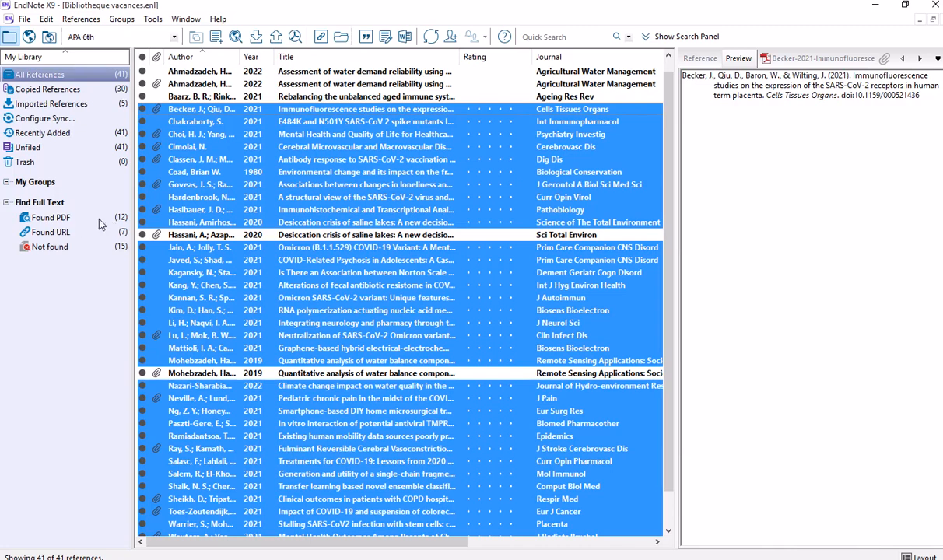
- Review the Found PDF and Found URL groups, and examine the URL field of the neurology and pharmacy telemedicine reference
{"action": "left_click", "coordinate": [66, 217]}
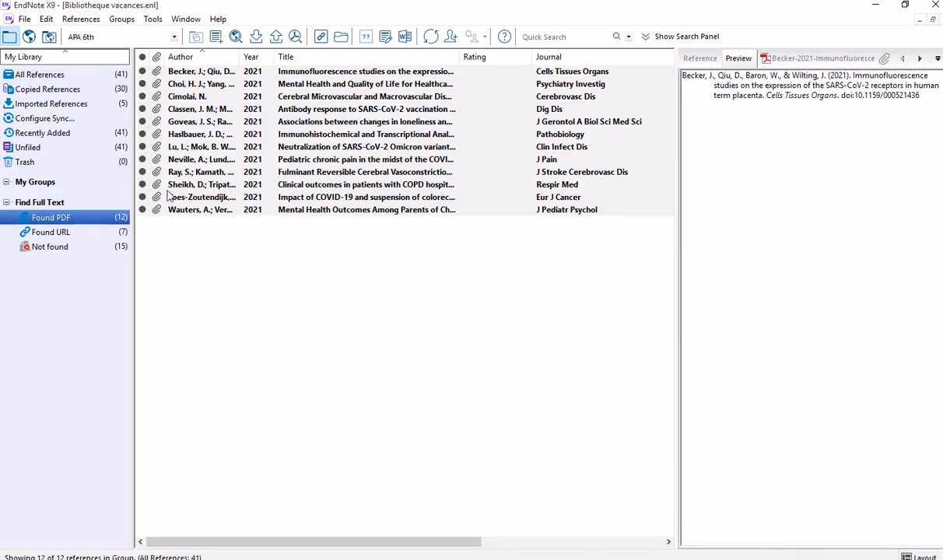
{"action": "left_click", "coordinate": [49, 232]}
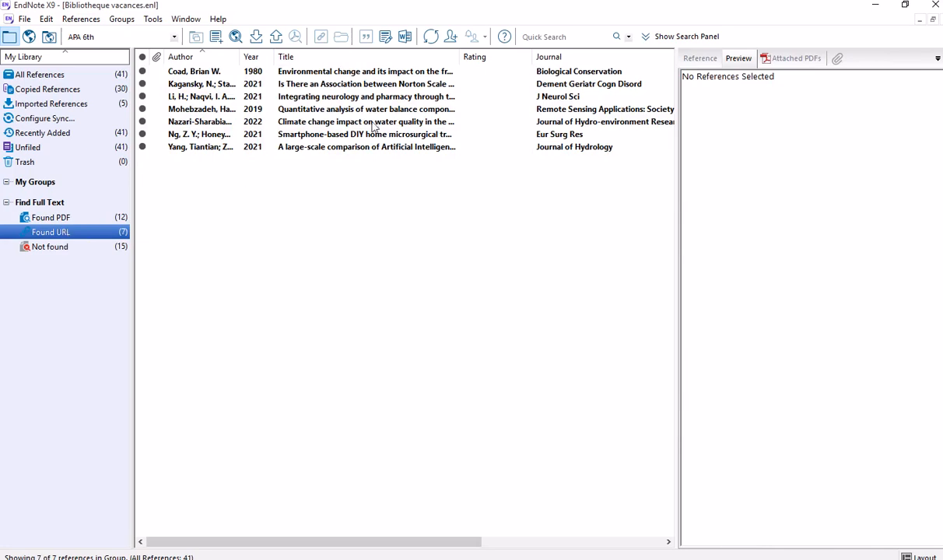
{"action": "left_click", "coordinate": [349, 101]}
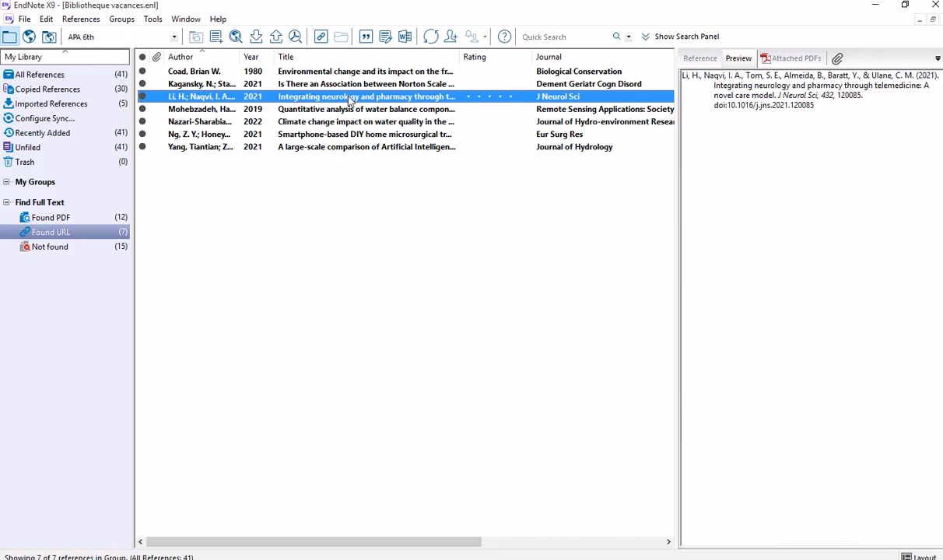
{"action": "left_click", "coordinate": [698, 58]}
{"action": "scroll", "coordinate": [710, 281], "scroll_direction": "down", "scroll_amount": 10}
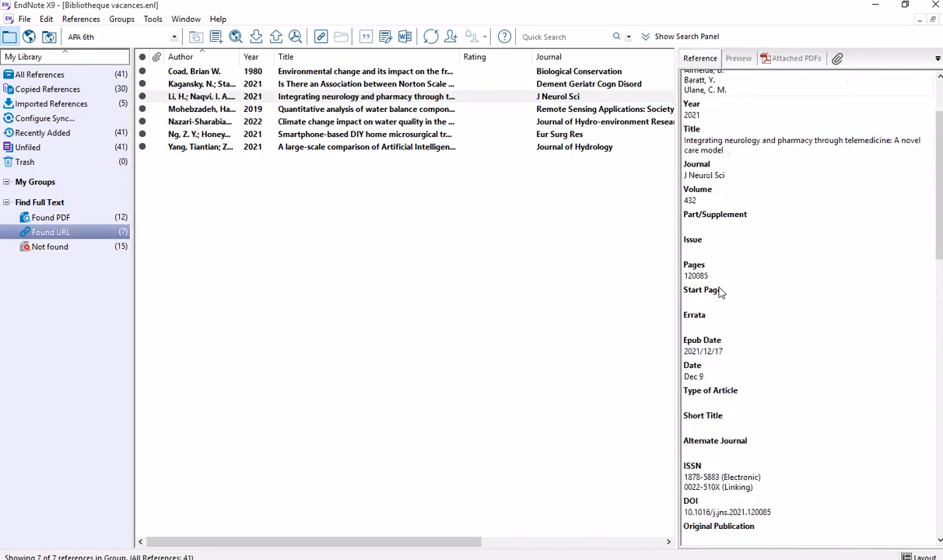
{"action": "scroll", "coordinate": [719, 287], "scroll_direction": "down", "scroll_amount": 10}
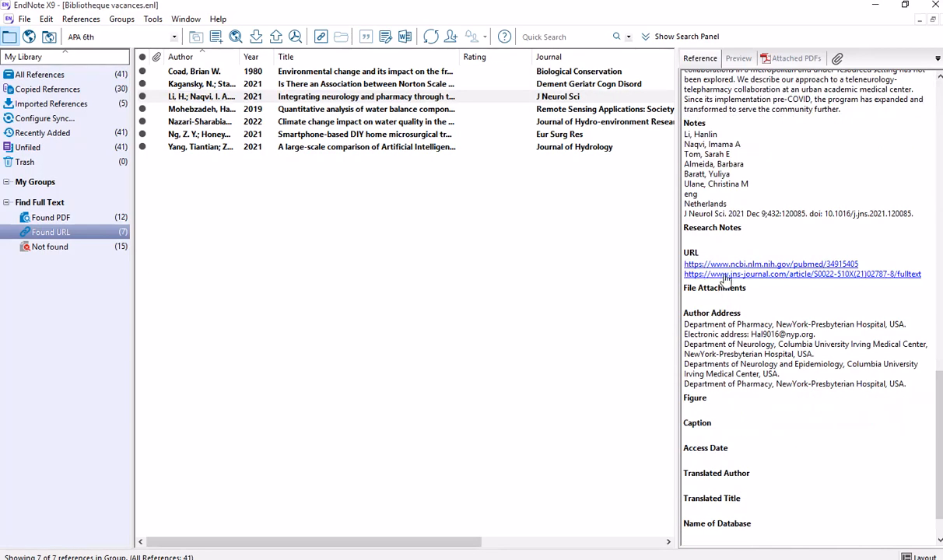
- Copy both web addresses from the URL field of the neurology and pharmacy telemedicine reference
{"action": "left_click", "coordinate": [929, 275]}
{"action": "left_click_drag", "start_coordinate": [928, 274], "coordinate": [805, 265]}
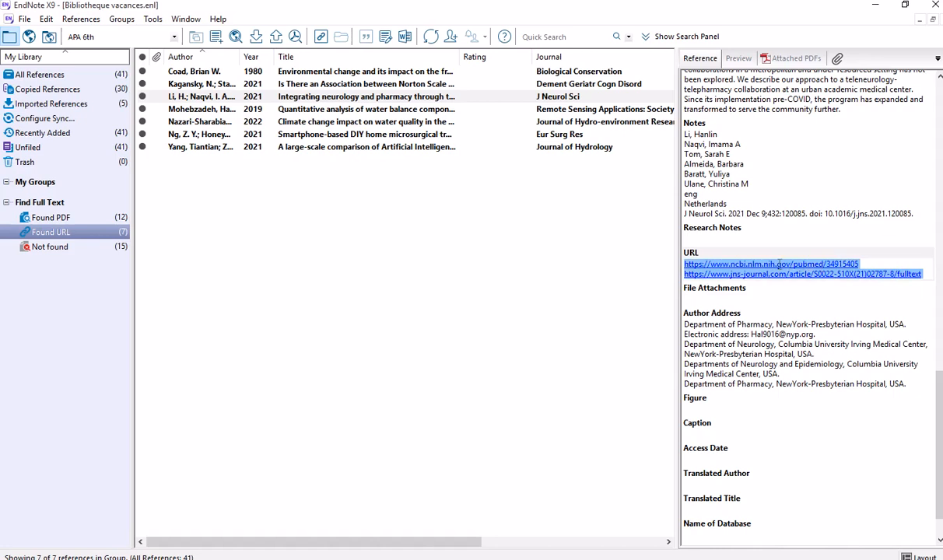
{"action": "right_click", "coordinate": [737, 270]}
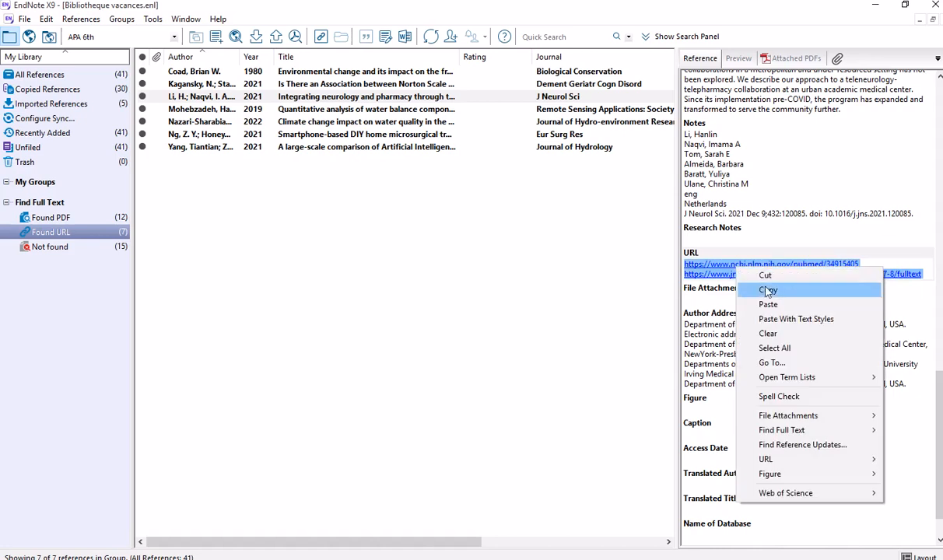
{"action": "left_click", "coordinate": [767, 289]}
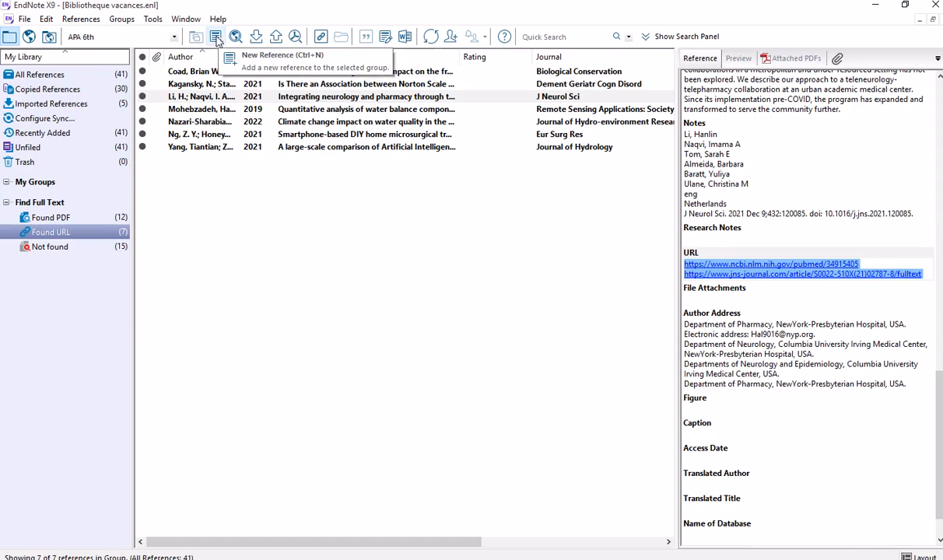
- Create a new reference and place the text cursor in its empty URL field
{"action": "left_click", "coordinate": [216, 37]}
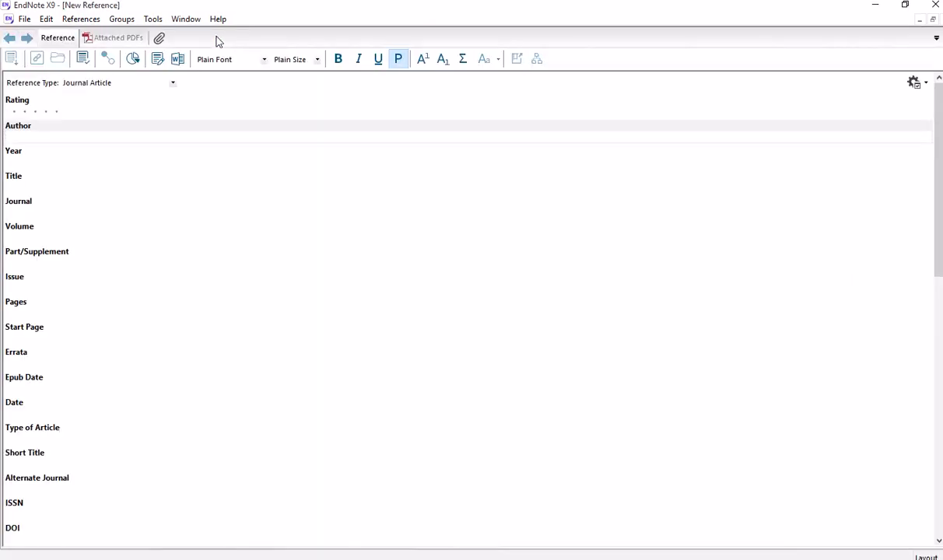
{"action": "scroll", "coordinate": [86, 340], "scroll_direction": "down", "scroll_amount": 5}
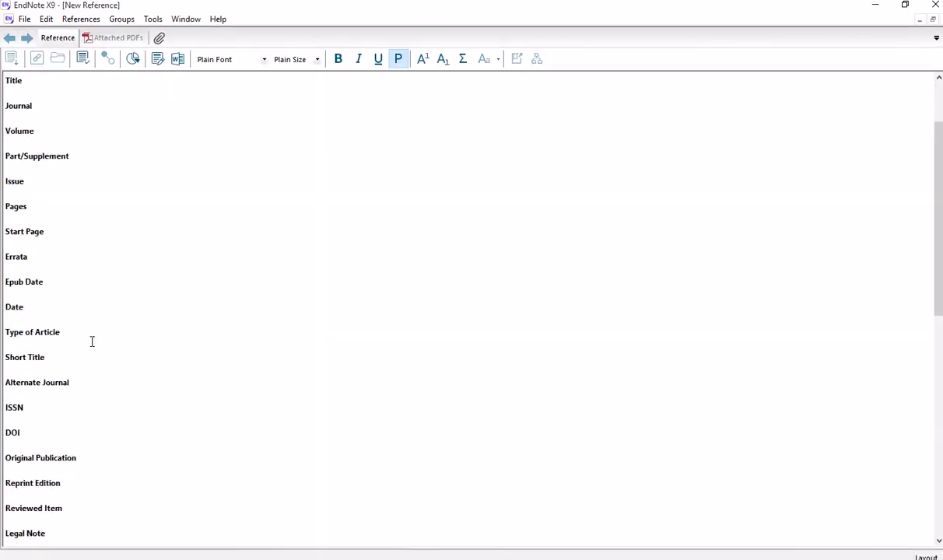
{"action": "scroll", "coordinate": [98, 345], "scroll_direction": "down", "scroll_amount": 5}
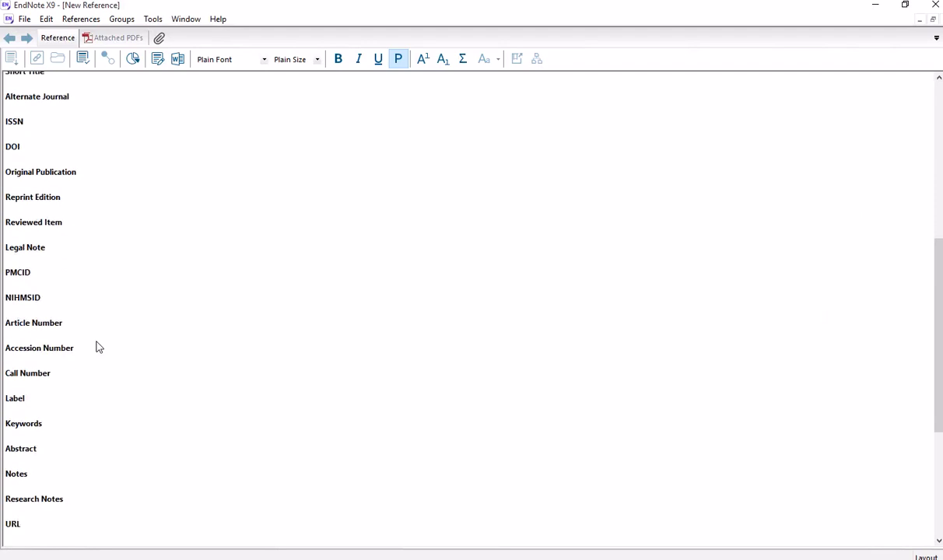
{"action": "scroll", "coordinate": [97, 342], "scroll_direction": "down", "scroll_amount": 1}
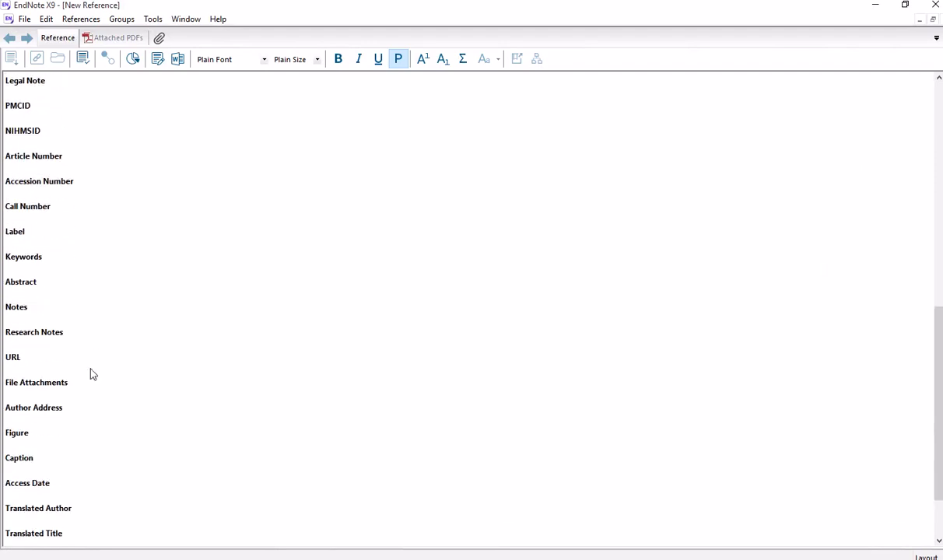
{"action": "left_click", "coordinate": [17, 363]}
- Try the OpenURL Link command on the new reference's empty URL field
{"action": "right_click", "coordinate": [19, 370]}
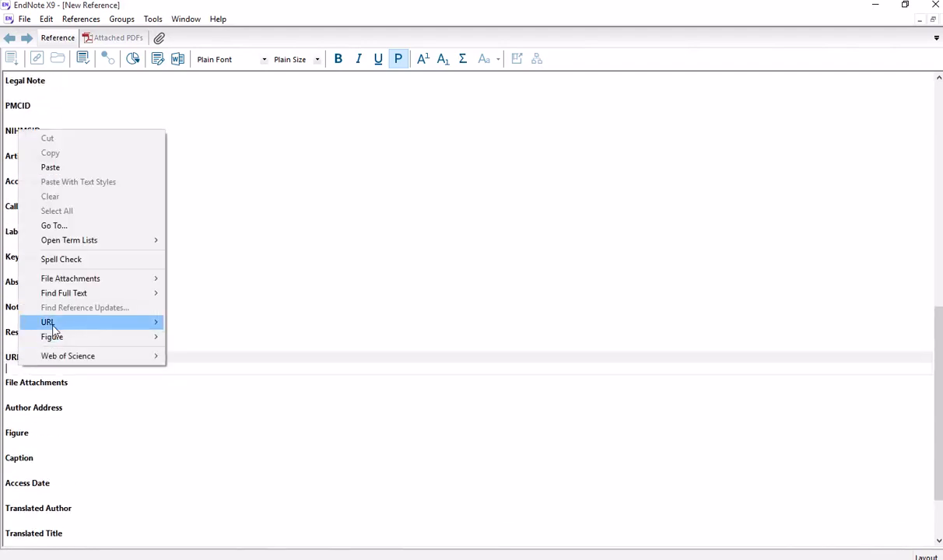
{"action": "mouse_move", "coordinate": [52, 326]}
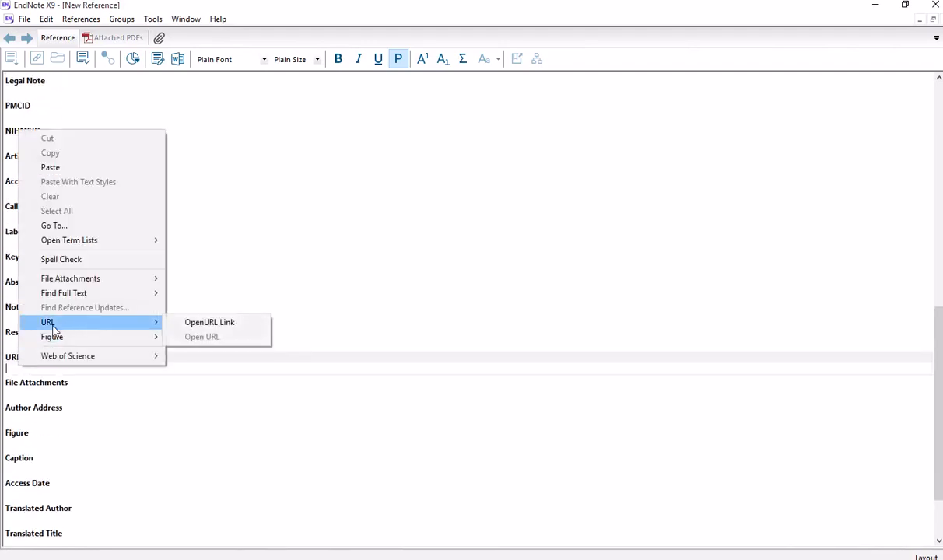
{"action": "left_click", "coordinate": [212, 322]}
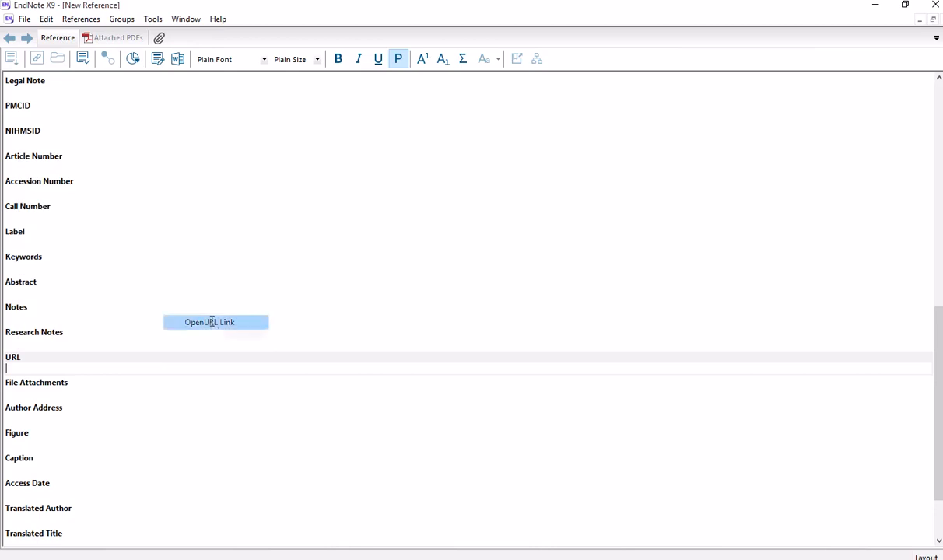
- Paste the copied PubMed and jns-journal.com addresses into the new reference's URL field, and close the reference with its changes saved
{"action": "left_click", "coordinate": [13, 374]}
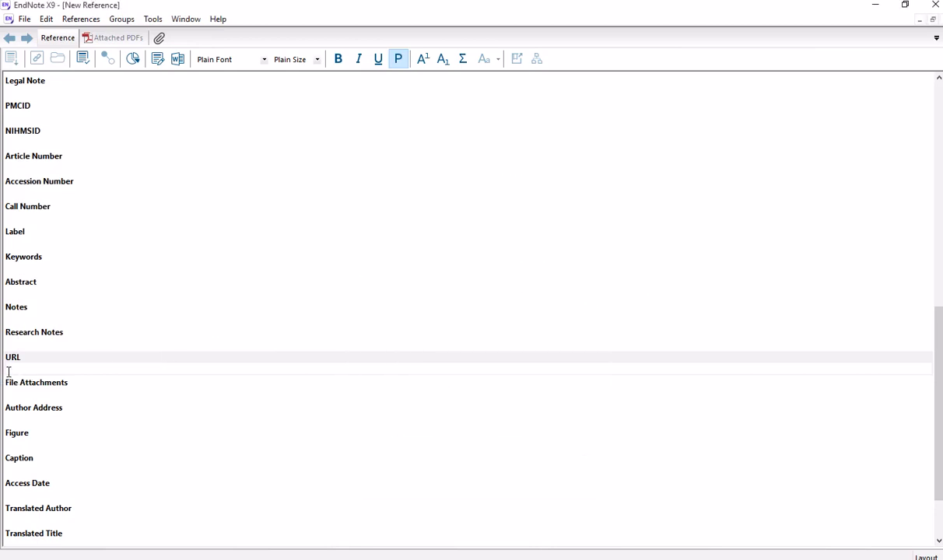
{"action": "right_click", "coordinate": [9, 371]}
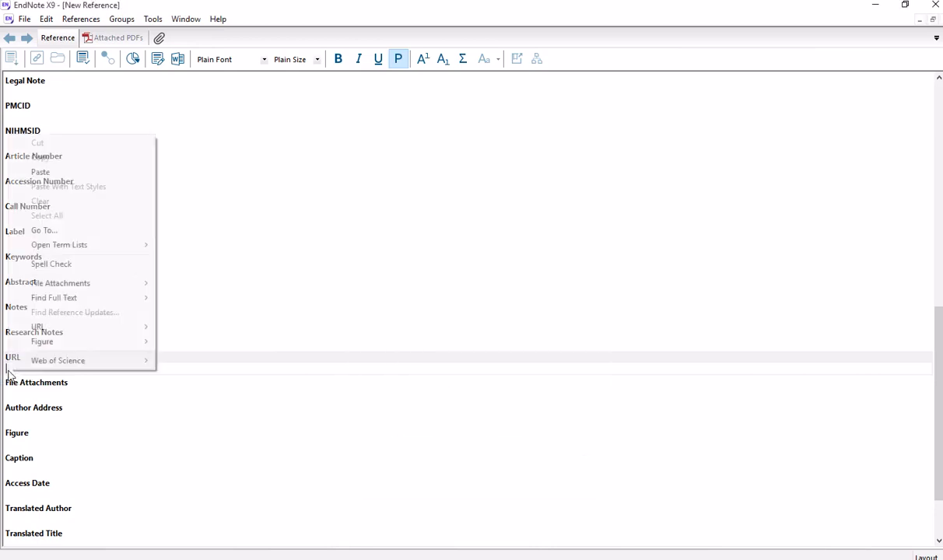
{"action": "left_click", "coordinate": [45, 174]}
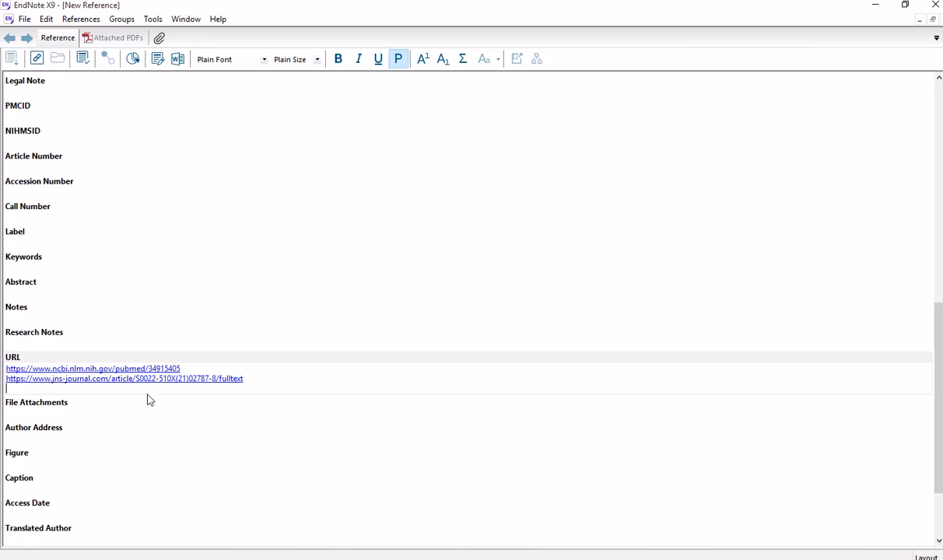
{"action": "scroll", "coordinate": [153, 336], "scroll_direction": "up", "scroll_amount": 1}
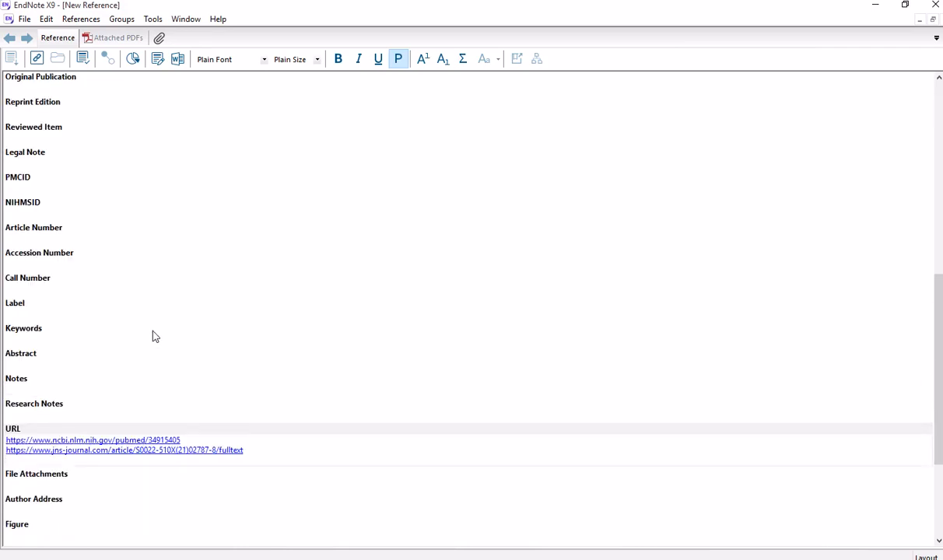
{"action": "scroll", "coordinate": [154, 335], "scroll_direction": "up", "scroll_amount": 1}
{"action": "scroll", "coordinate": [153, 331], "scroll_direction": "up", "scroll_amount": 1}
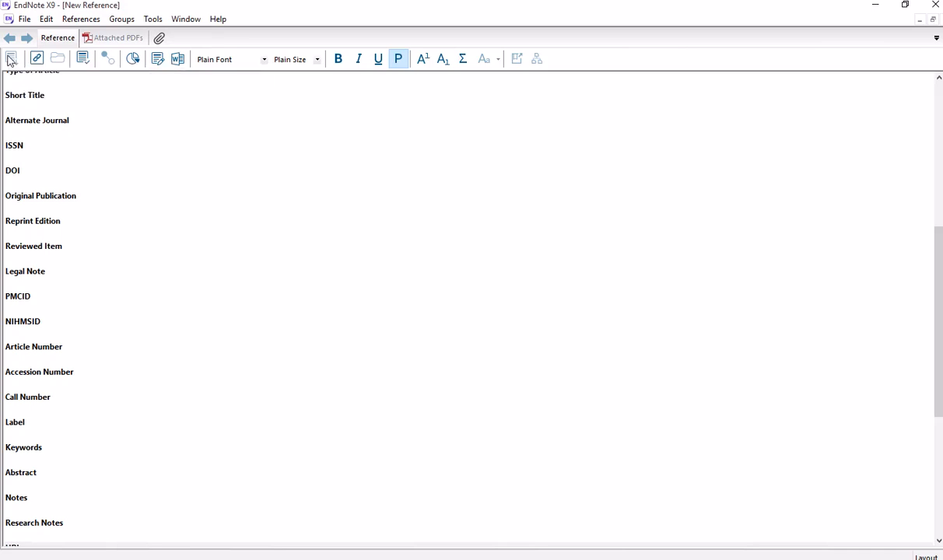
{"action": "scroll", "coordinate": [120, 231], "scroll_direction": "down", "scroll_amount": 5}
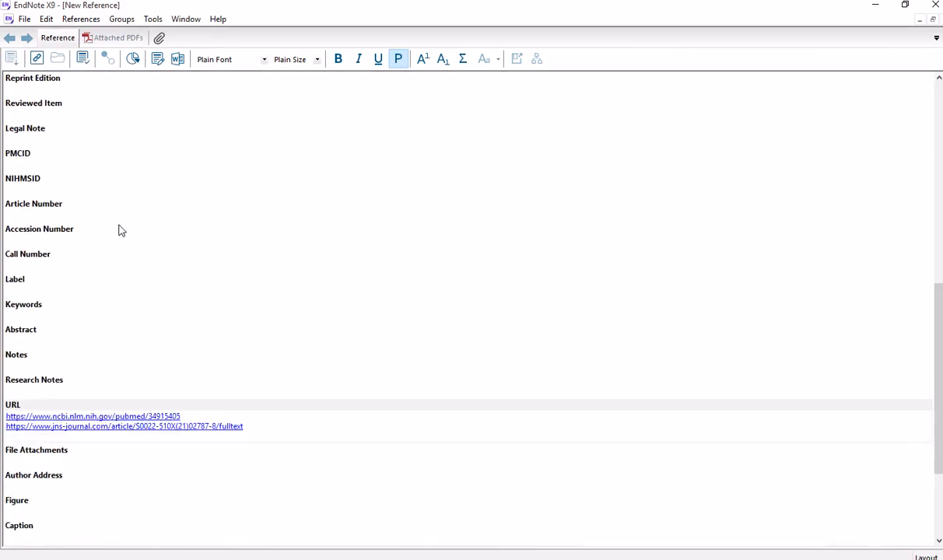
{"action": "scroll", "coordinate": [121, 231], "scroll_direction": "down", "scroll_amount": 3}
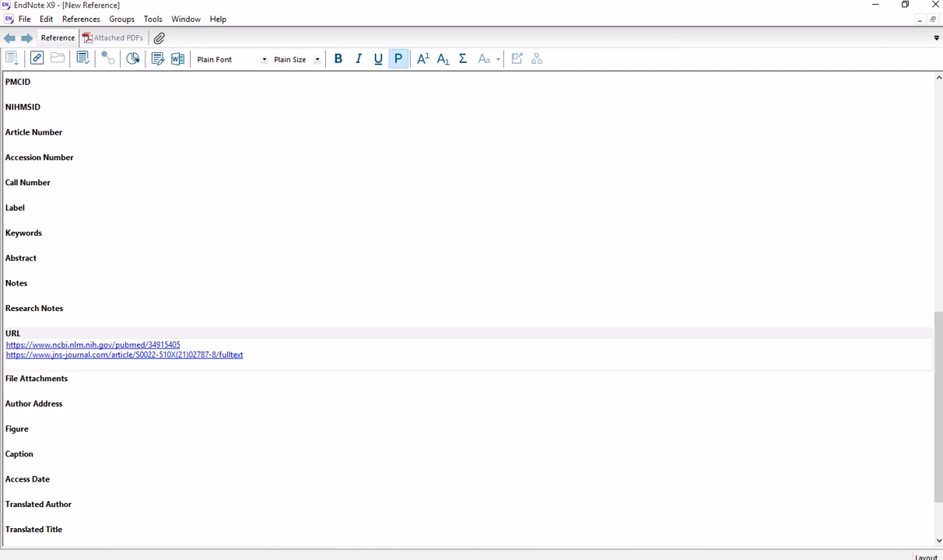
{"action": "left_click", "coordinate": [932, 19]}
{"action": "left_click", "coordinate": [412, 324]}
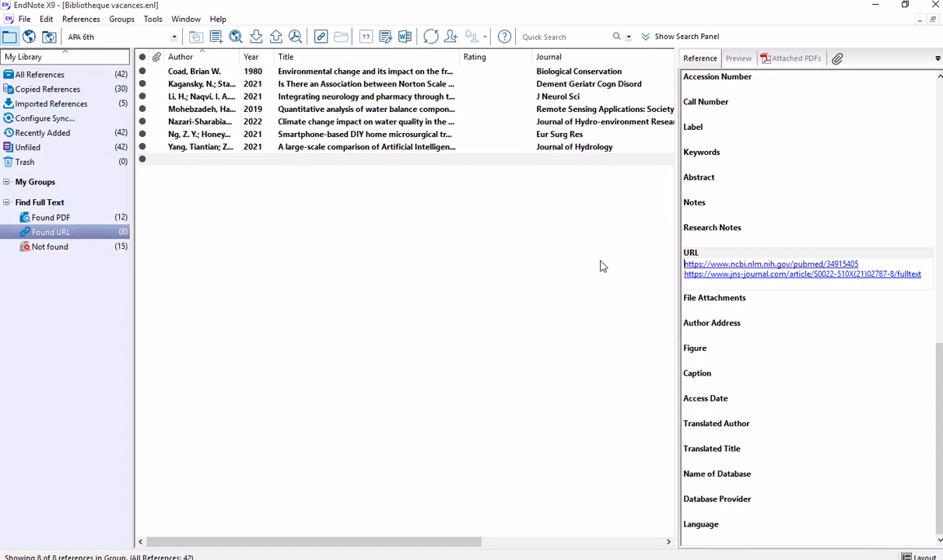
- Copy both web addresses from the URL field of the new untitled reference
{"action": "left_click", "coordinate": [925, 284]}
{"action": "left_click_drag", "start_coordinate": [925, 280], "coordinate": [698, 248]}
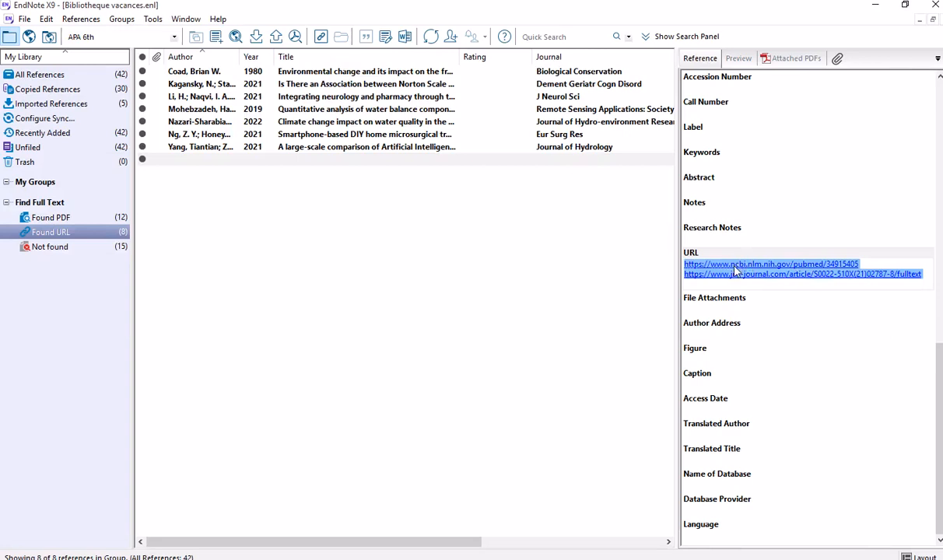
{"action": "right_click", "coordinate": [694, 250]}
{"action": "left_click", "coordinate": [727, 289]}
- Switch to Chrome and load the copied web addresses in a new browser tab
{"action": "left_click", "coordinate": [496, 547]}
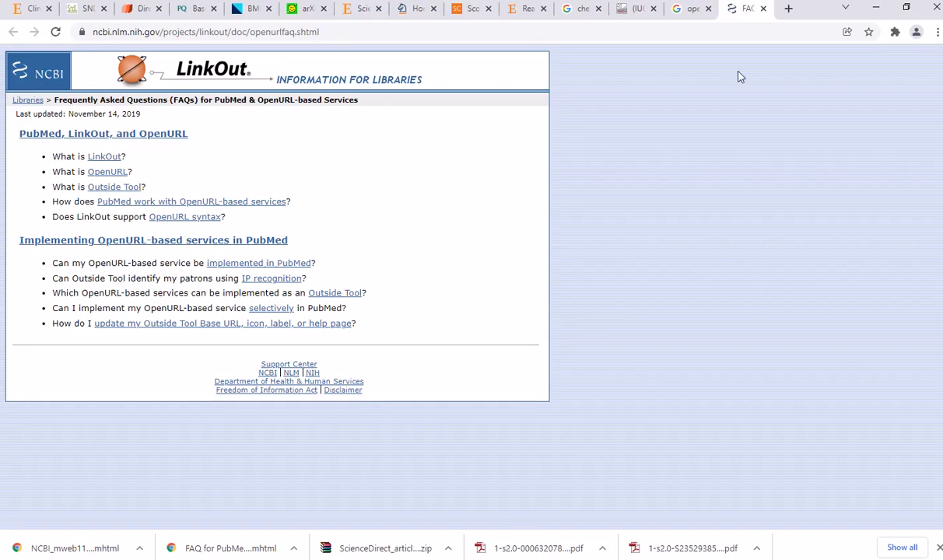
{"action": "left_click", "coordinate": [788, 9]}
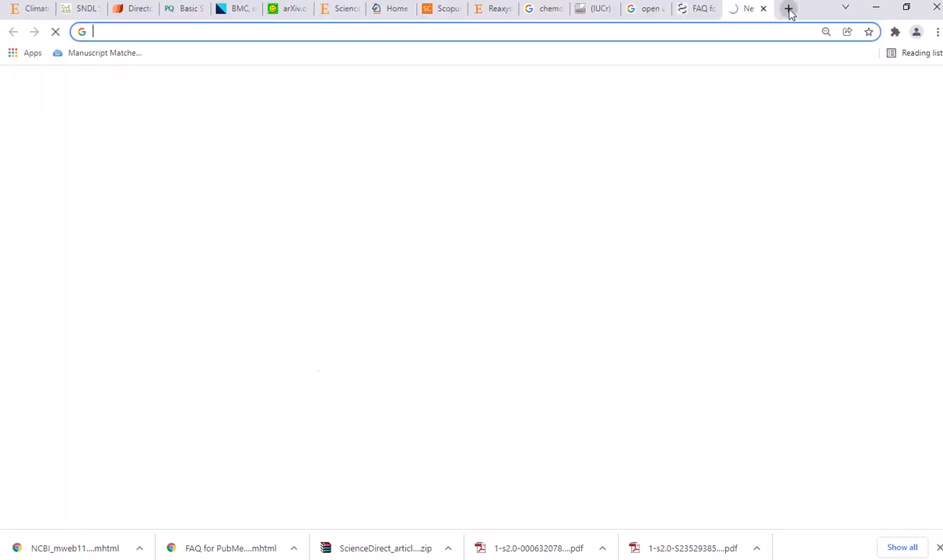
{"action": "right_click", "coordinate": [162, 34]}
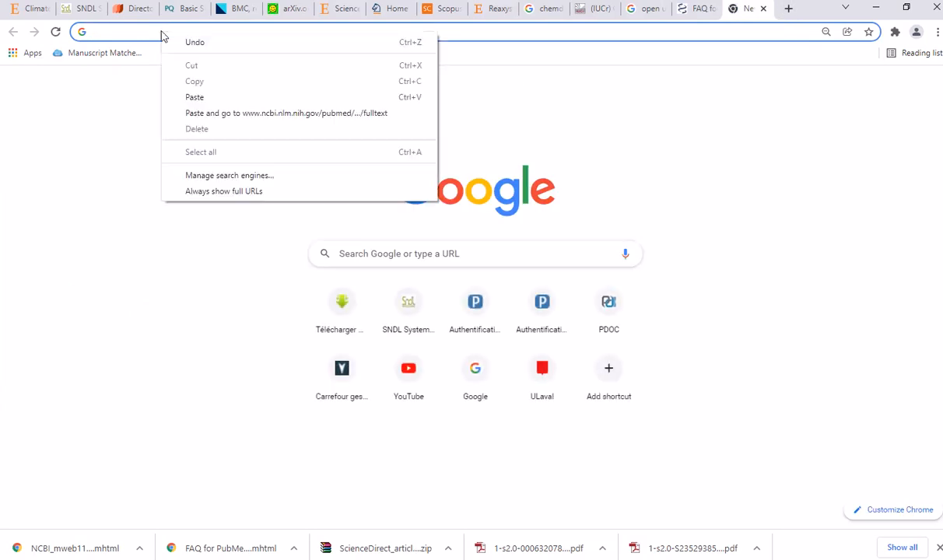
{"action": "left_click", "coordinate": [203, 97]}
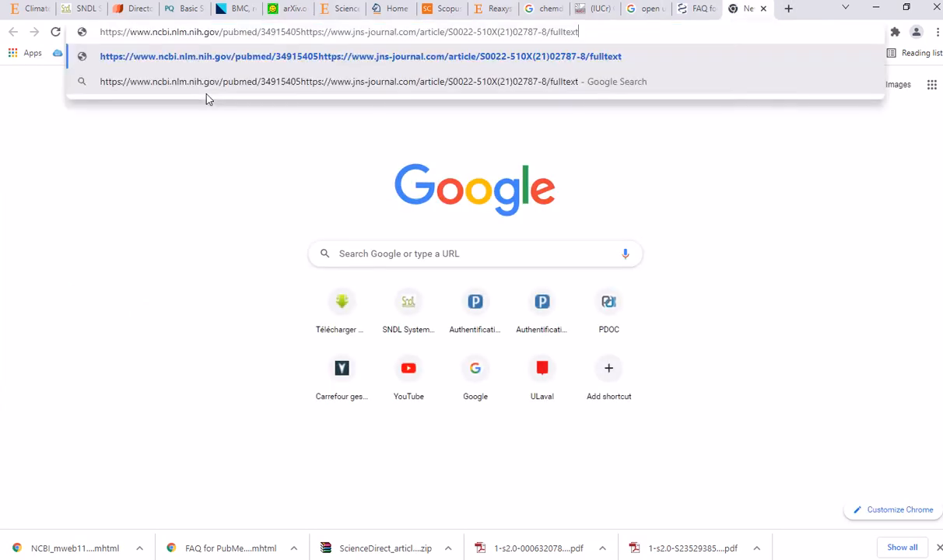
{"action": "left_click", "coordinate": [272, 62]}
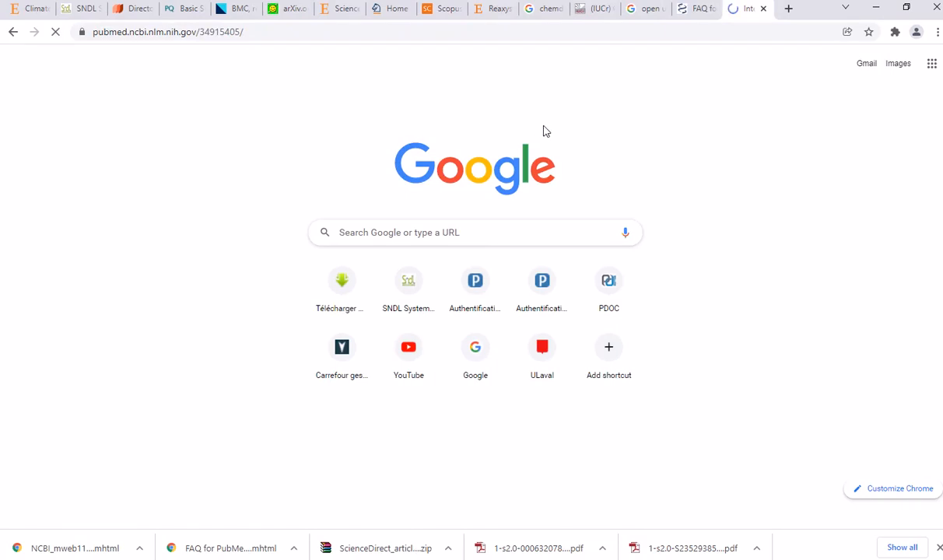
- Close the PubMed OpenURL FAQ tab and the Google search tab for "open url pubmed nlm"
{"action": "left_click", "coordinate": [694, 9]}
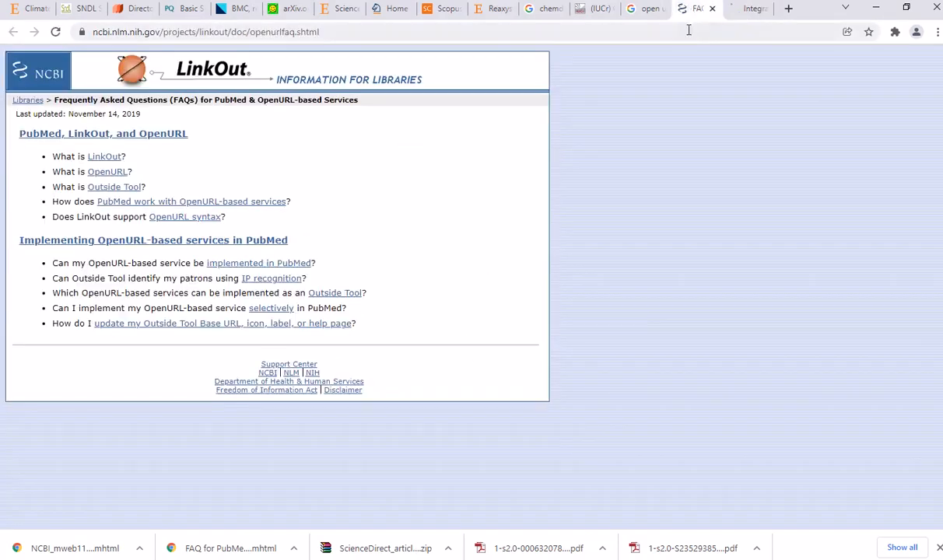
{"action": "left_click", "coordinate": [712, 8]}
{"action": "left_click", "coordinate": [642, 11]}
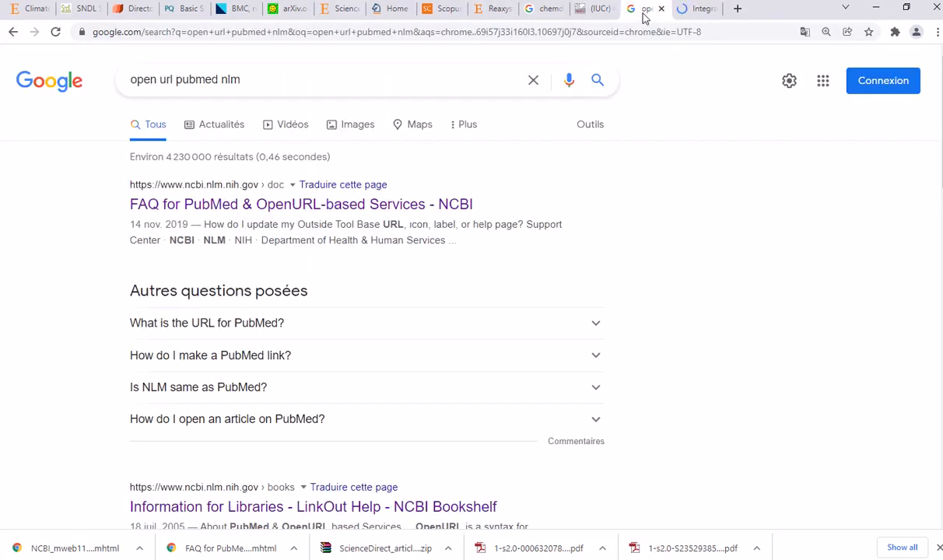
{"action": "left_click", "coordinate": [661, 9]}
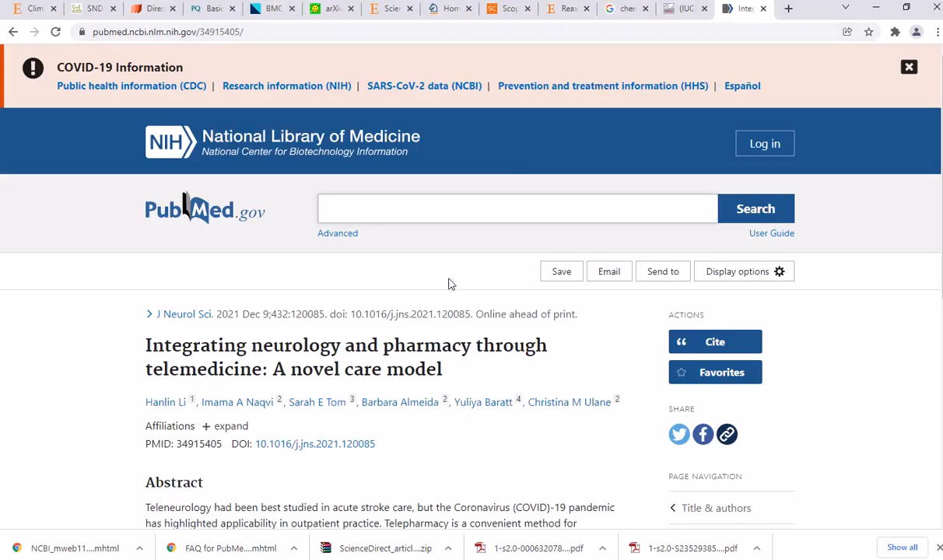
- Examine the PubMed page of the neurology and pharmacy telemedicine article and compare it with the article's reference fields in EndNote
{"action": "scroll", "coordinate": [448, 281], "scroll_direction": "down", "scroll_amount": 2}
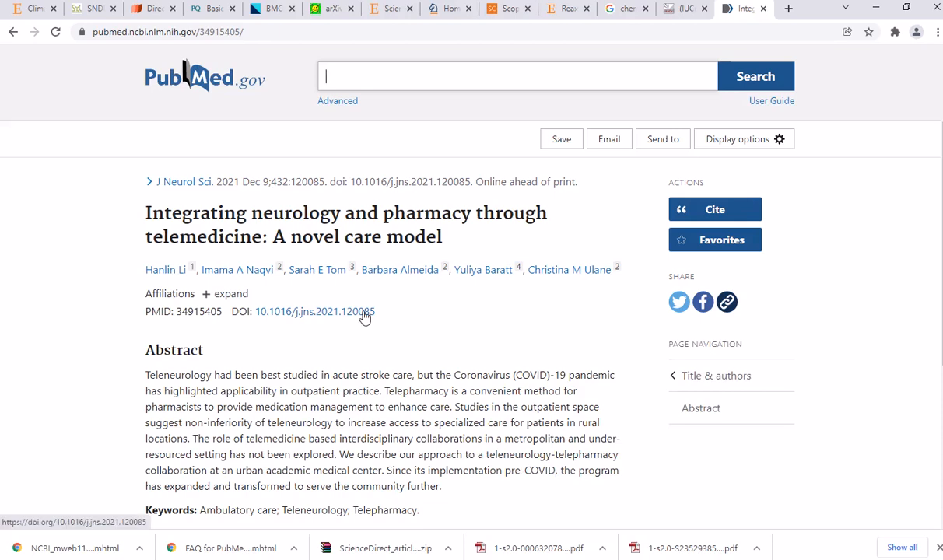
{"action": "scroll", "coordinate": [365, 317], "scroll_direction": "down", "scroll_amount": 4}
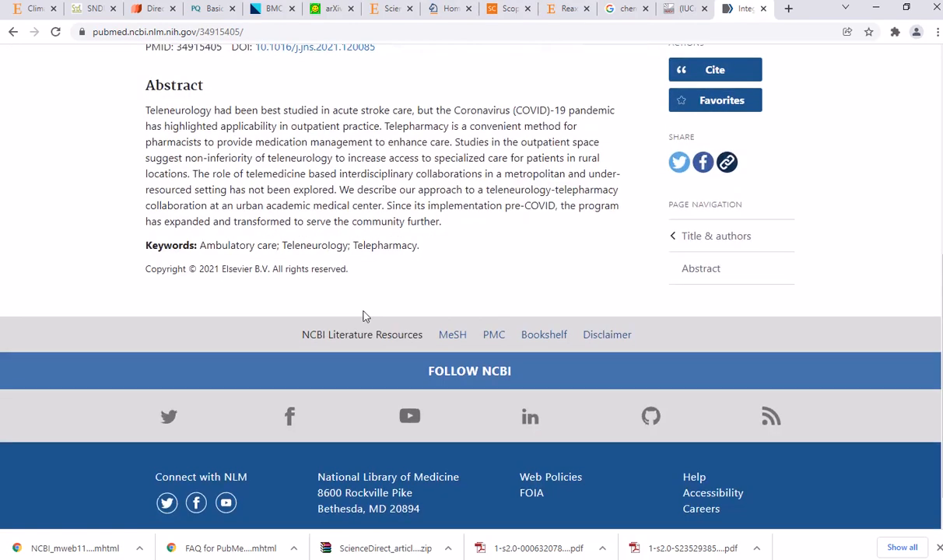
{"action": "scroll", "coordinate": [496, 248], "scroll_direction": "up", "scroll_amount": 3}
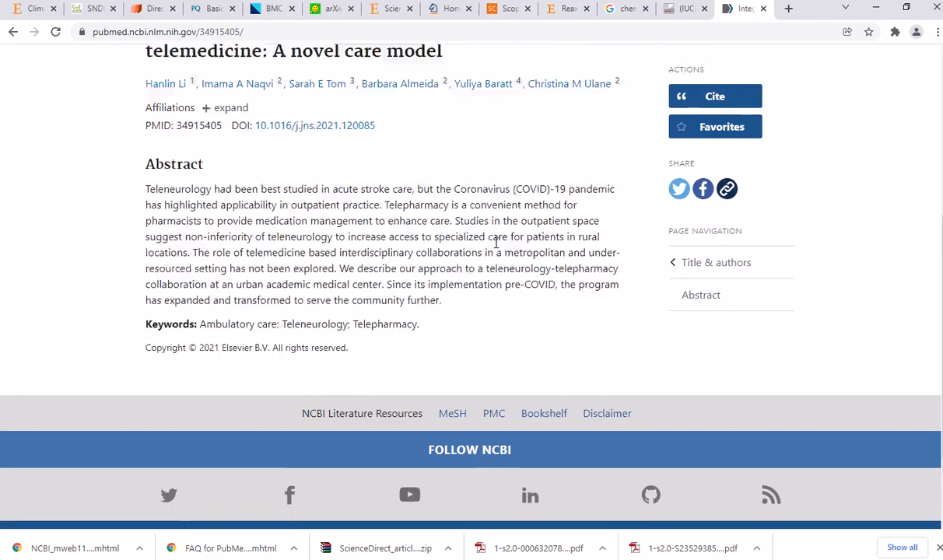
{"action": "scroll", "coordinate": [498, 247], "scroll_direction": "up", "scroll_amount": 2}
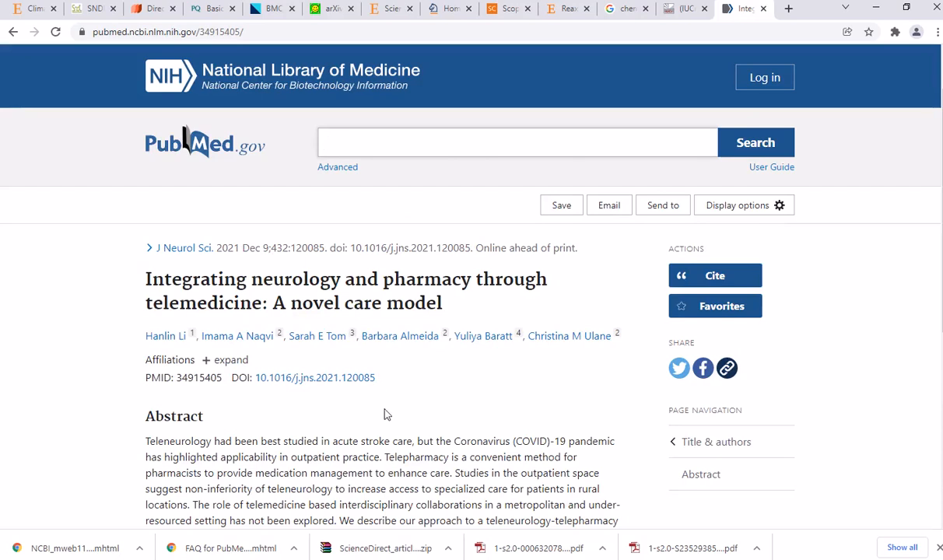
{"action": "left_click", "coordinate": [516, 559]}
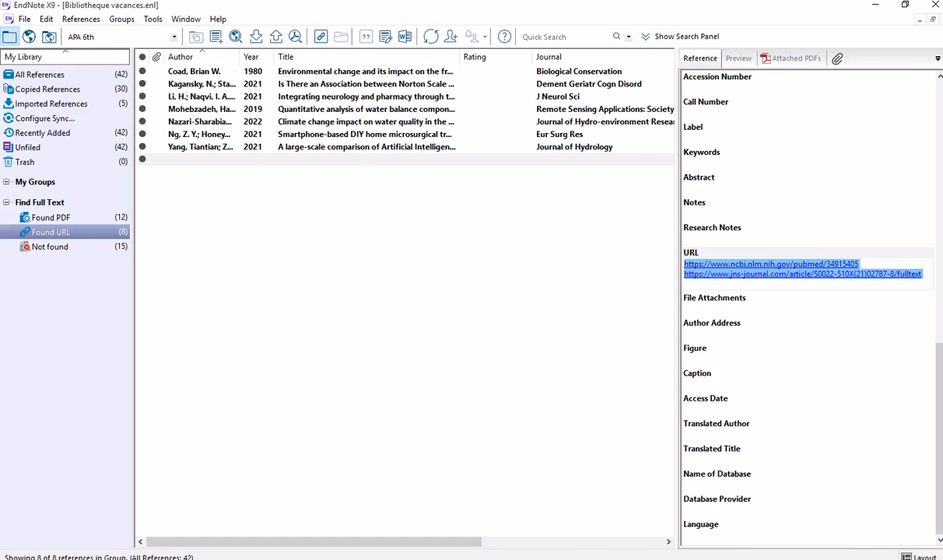
{"action": "left_click", "coordinate": [482, 559]}
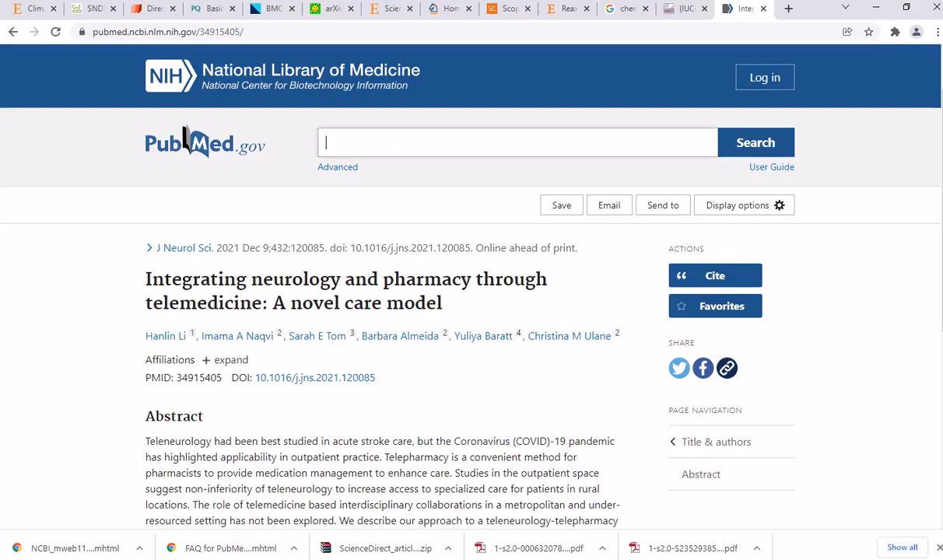
{"action": "key", "text": "alt+Tab"}
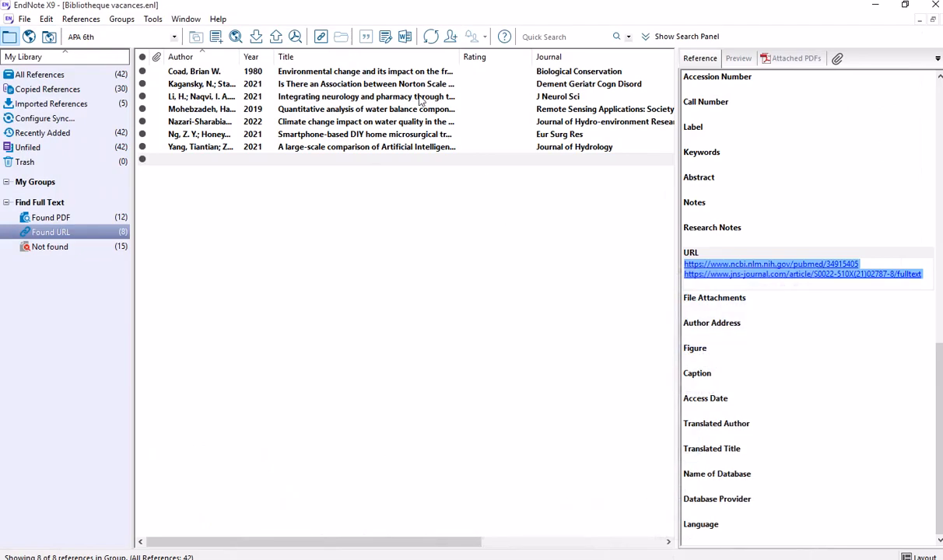
{"action": "left_click", "coordinate": [420, 98]}
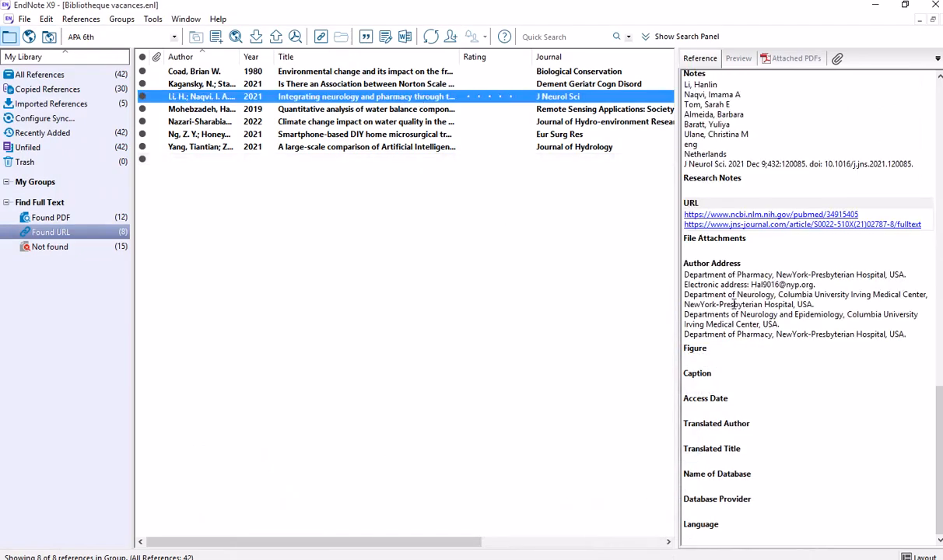
{"action": "scroll", "coordinate": [753, 424], "scroll_direction": "up", "scroll_amount": 5}
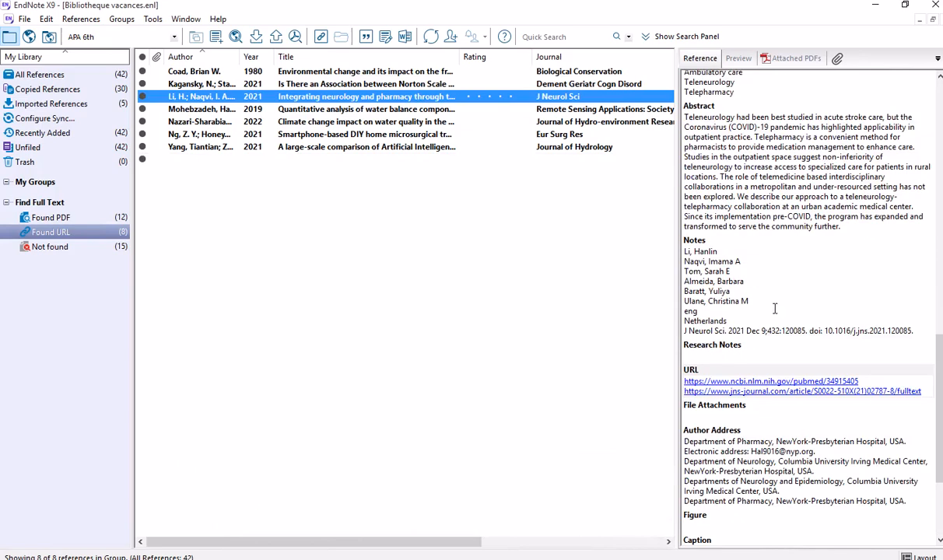
{"action": "scroll", "coordinate": [775, 308], "scroll_direction": "up", "scroll_amount": 6}
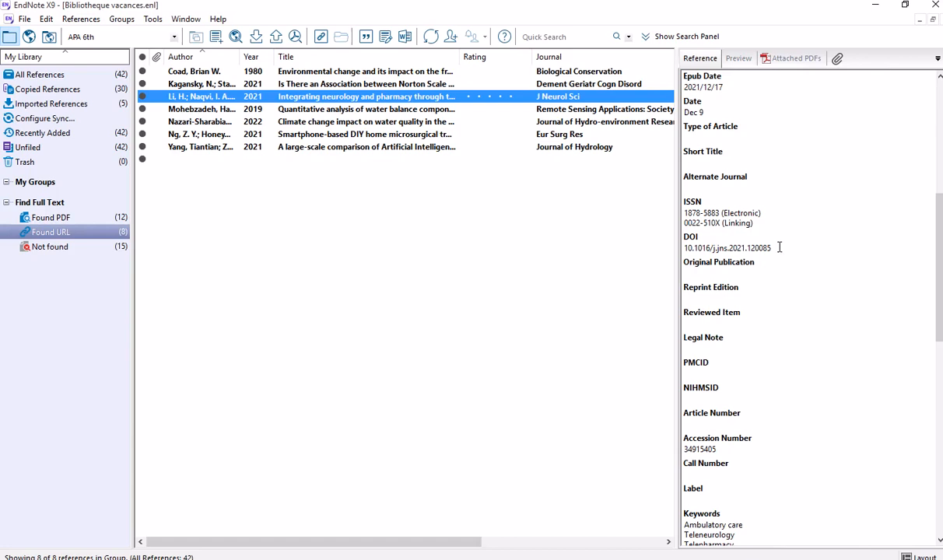
- Return to Chrome and send the PubMed telemedicine article to a citation manager by creating its citation file
{"action": "key", "text": "alt+Tab"}
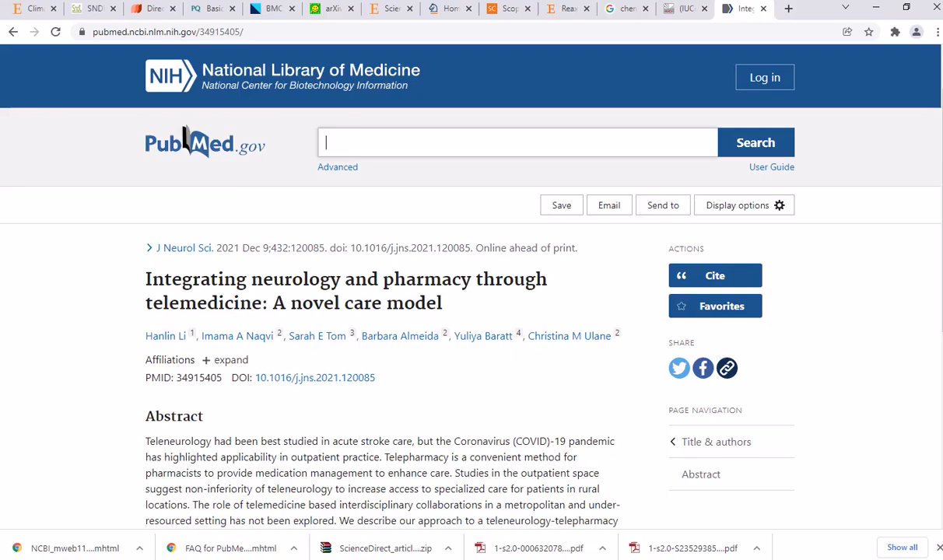
{"action": "scroll", "coordinate": [399, 347], "scroll_direction": "down", "scroll_amount": 2}
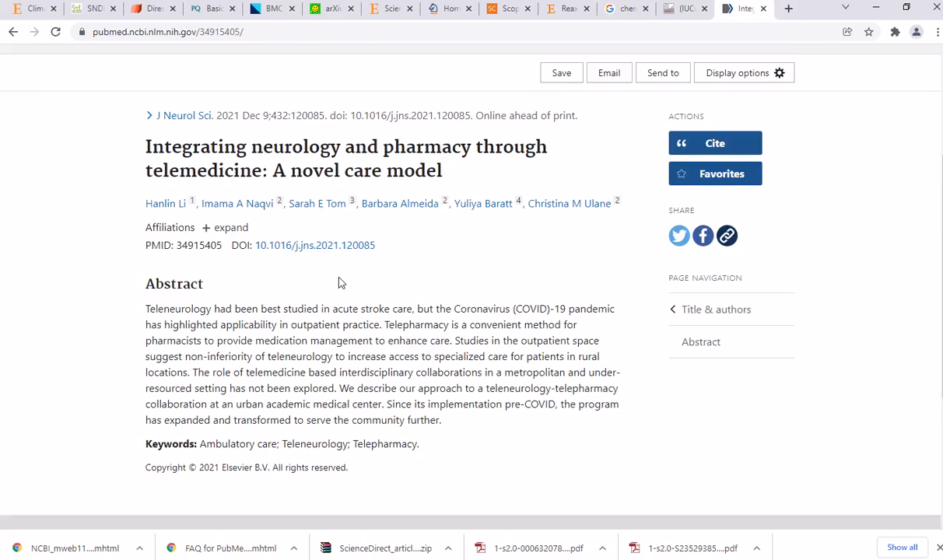
{"action": "scroll", "coordinate": [339, 284], "scroll_direction": "down", "scroll_amount": 3}
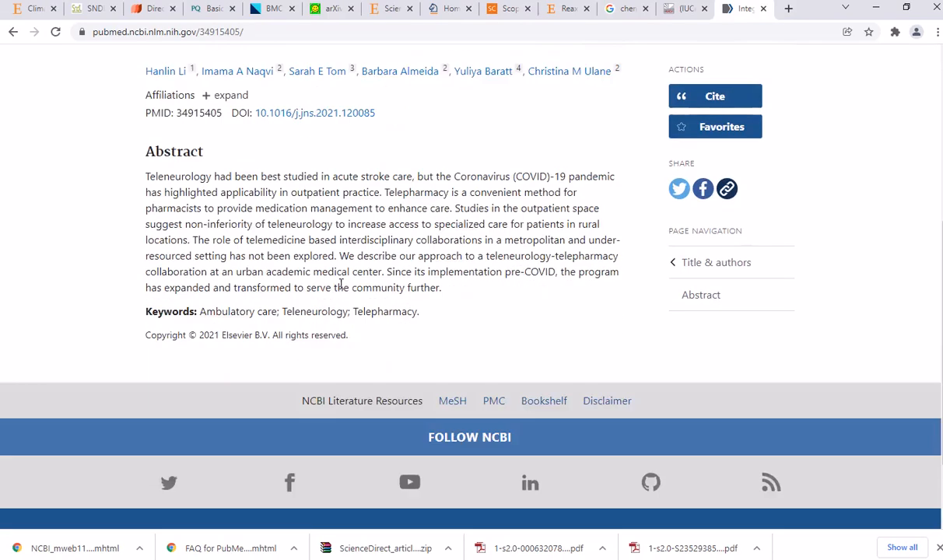
{"action": "scroll", "coordinate": [461, 339], "scroll_direction": "up", "scroll_amount": 5}
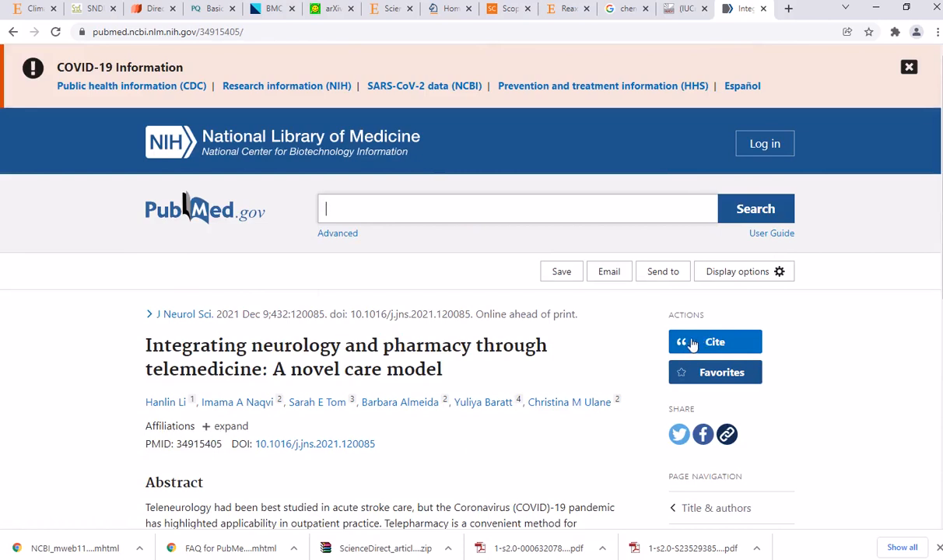
{"action": "left_click", "coordinate": [658, 274]}
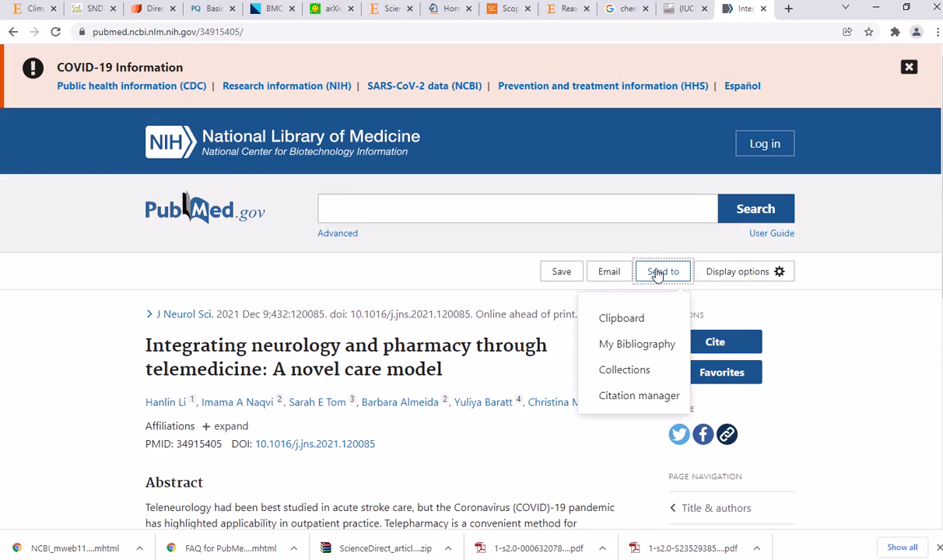
{"action": "left_click", "coordinate": [627, 398]}
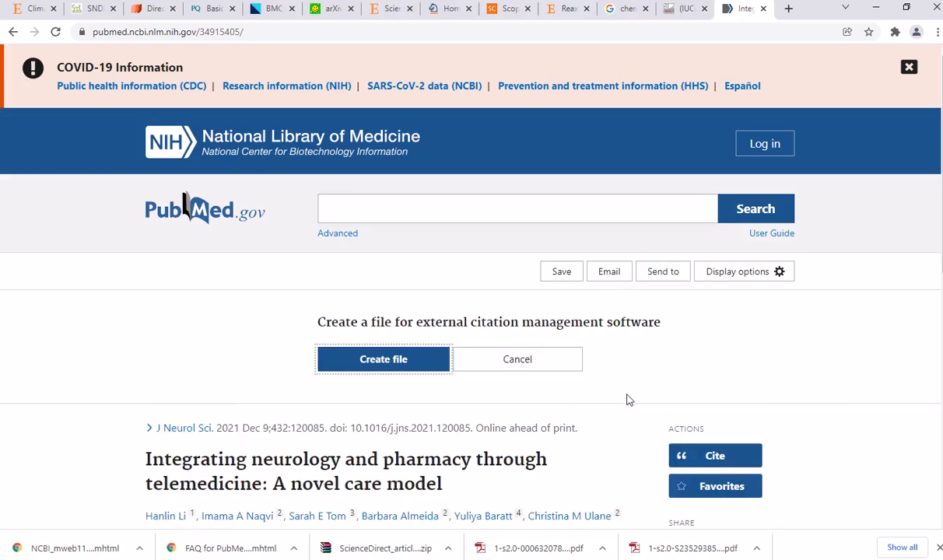
{"action": "scroll", "coordinate": [545, 311], "scroll_direction": "down", "scroll_amount": 2}
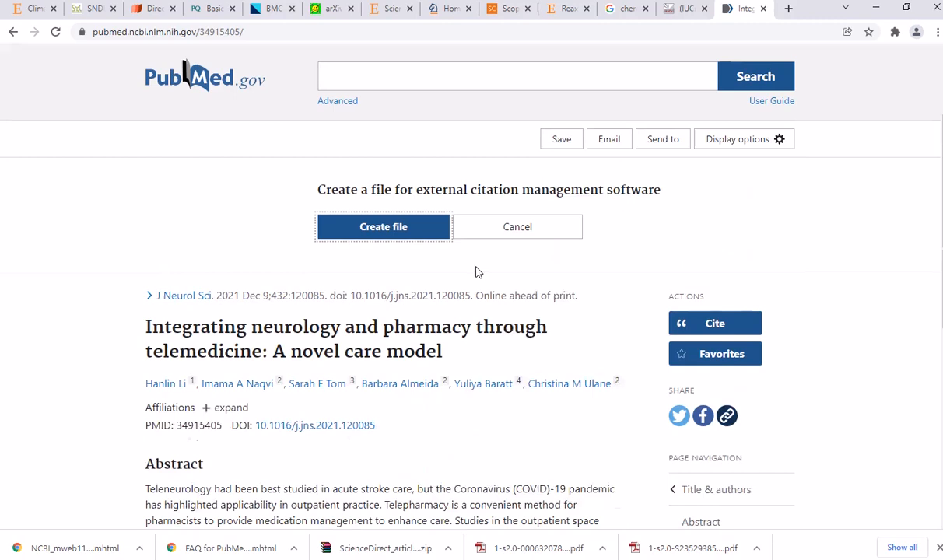
{"action": "left_click", "coordinate": [410, 230]}
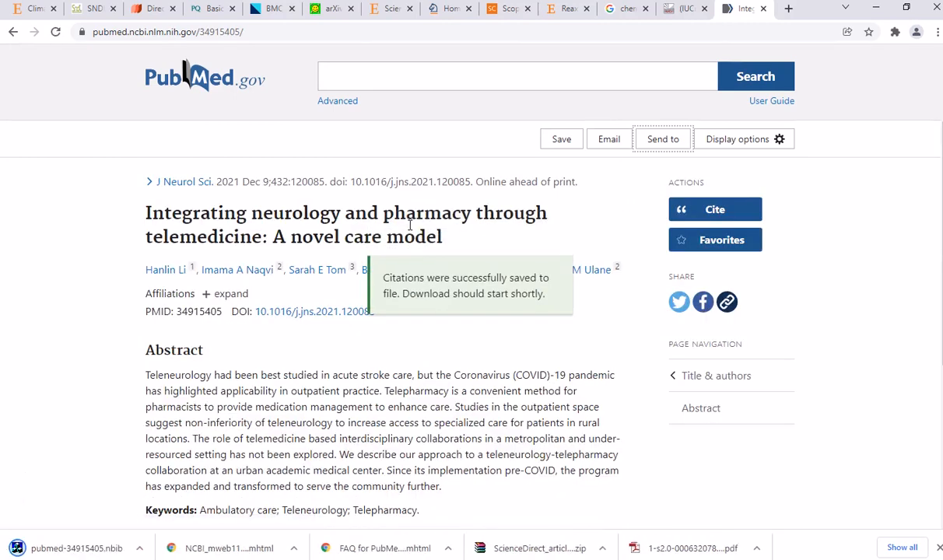
- Import the downloaded citation file pubmed-34915405.nbib into the EndNote library and select the imported reference to show its fields
{"action": "left_click", "coordinate": [46, 549]}
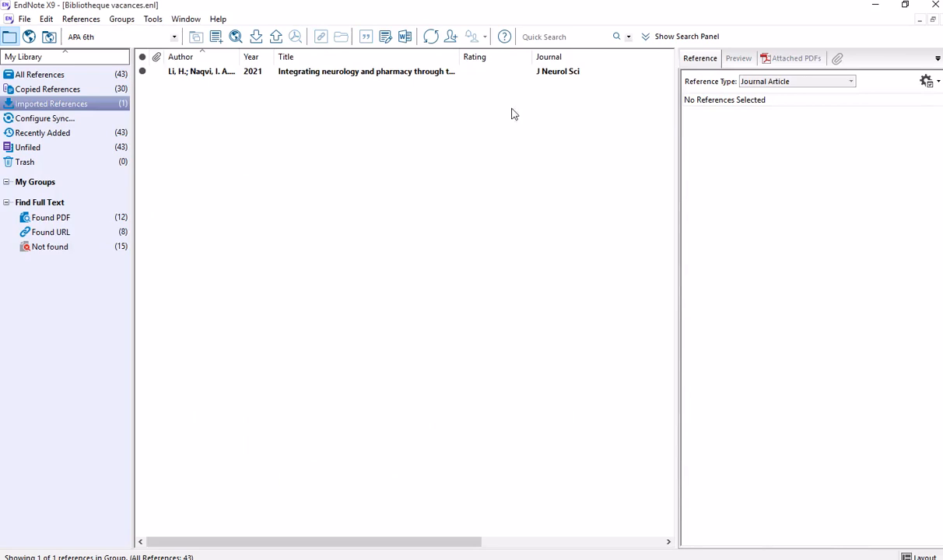
{"action": "left_click", "coordinate": [424, 72]}
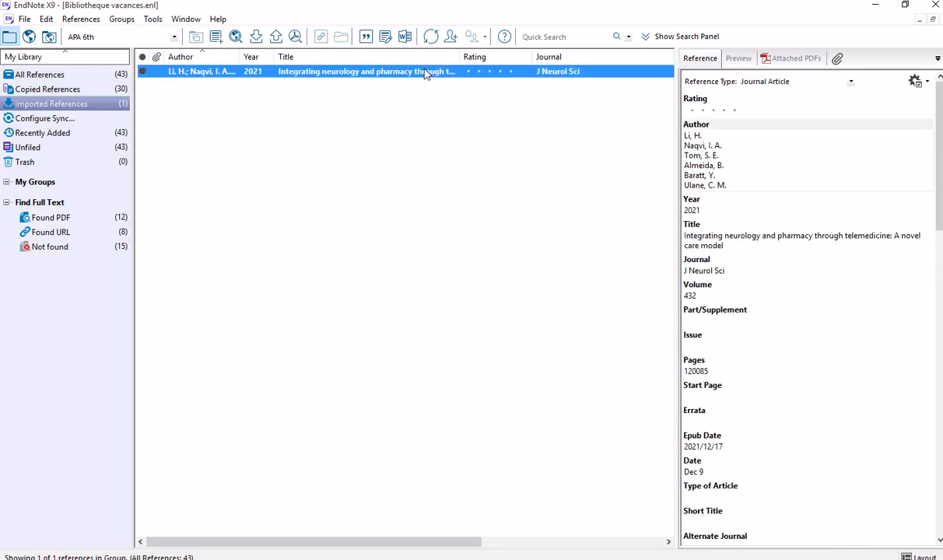
{"action": "scroll", "coordinate": [514, 206], "scroll_direction": "right", "scroll_amount": 3}
{"action": "scroll", "coordinate": [513, 206], "scroll_direction": "left", "scroll_amount": 2}
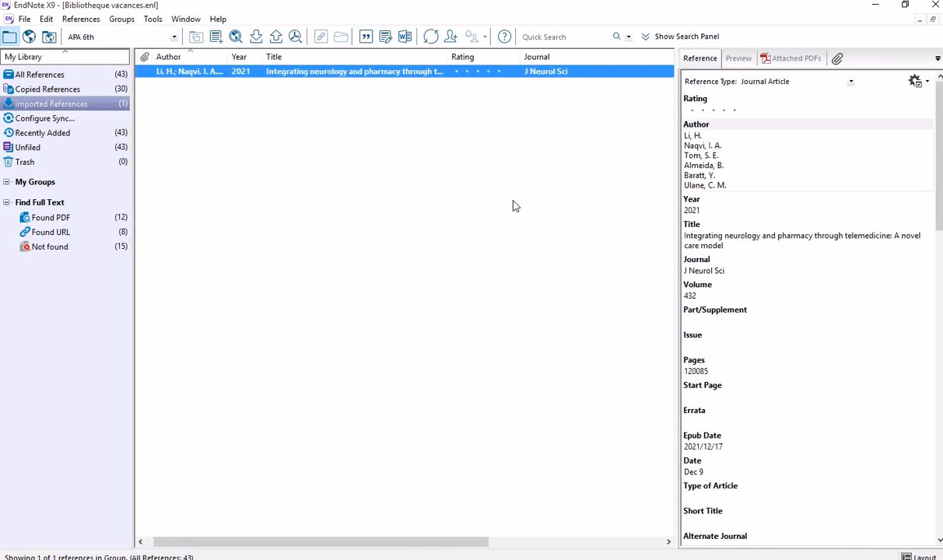
{"action": "scroll", "coordinate": [513, 206], "scroll_direction": "left", "scroll_amount": 1}
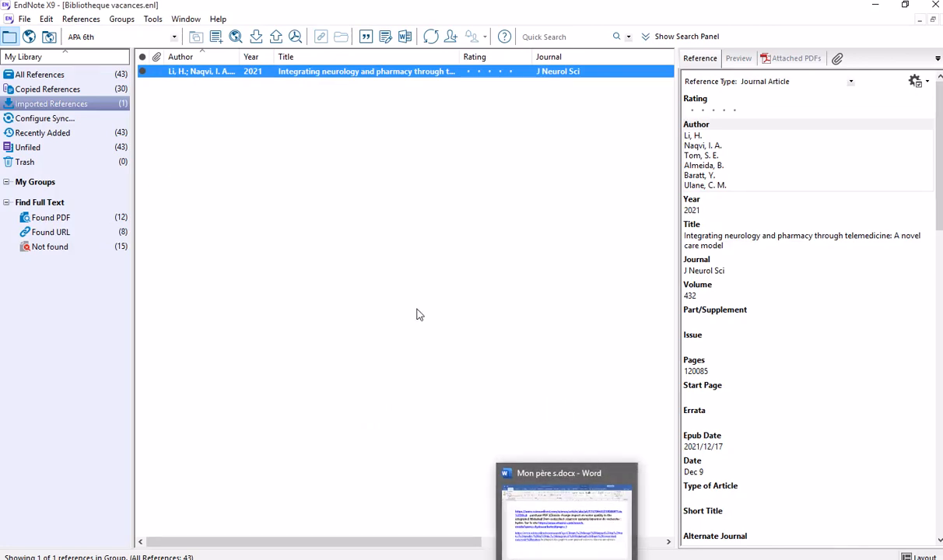
- Switch back to Chrome and copy the article title "Integrating neurology and pharmacy through telemedicine: A novel care model" from the PubMed page
{"action": "mouse_move", "coordinate": [497, 554]}
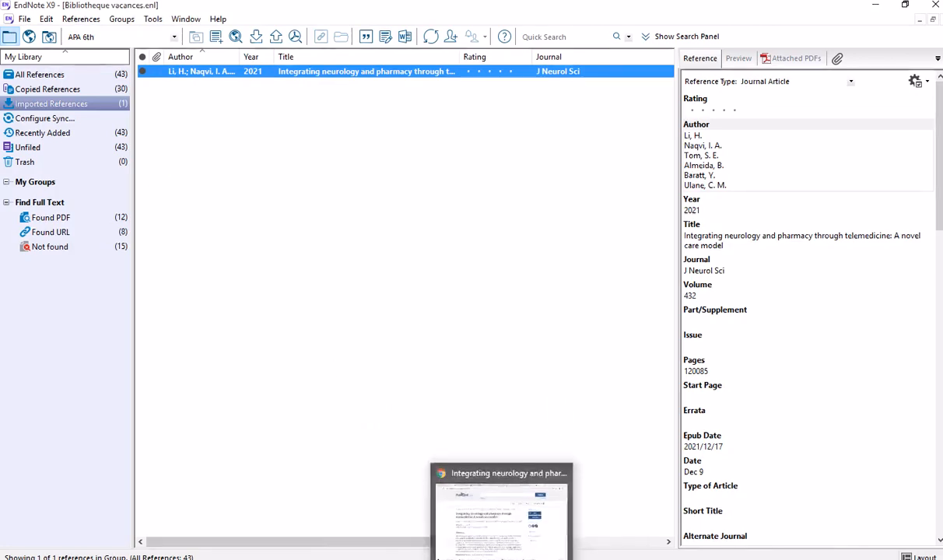
{"action": "left_click", "coordinate": [498, 509]}
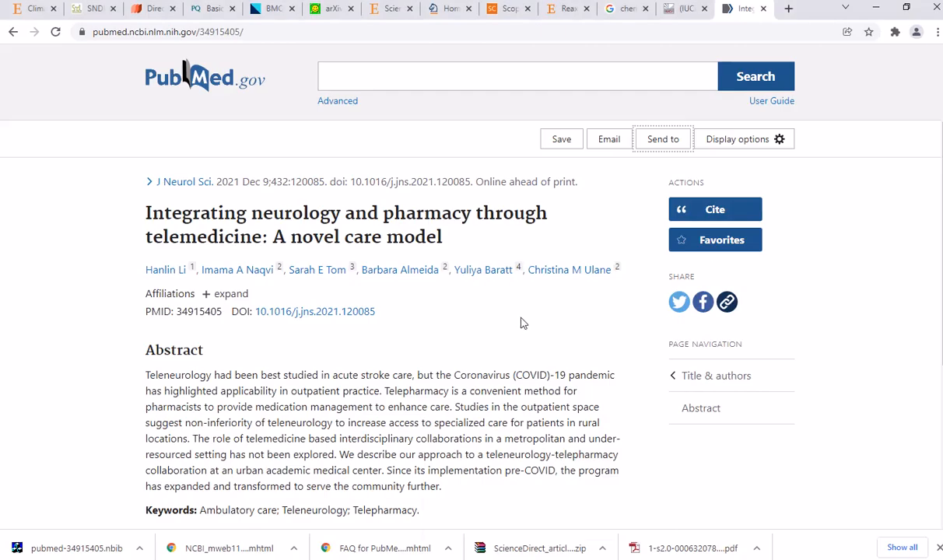
{"action": "scroll", "coordinate": [523, 323], "scroll_direction": "up", "scroll_amount": 2}
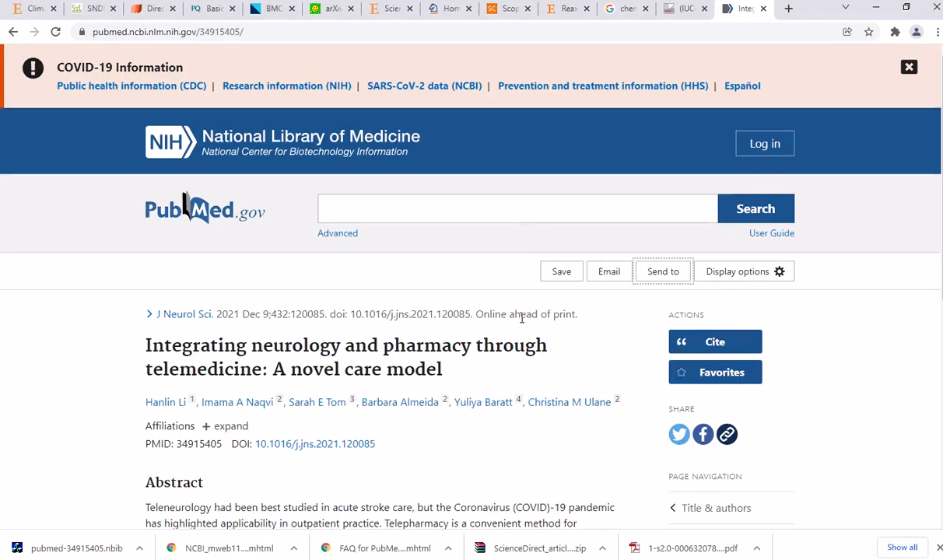
{"action": "scroll", "coordinate": [352, 257], "scroll_direction": "down", "scroll_amount": 3}
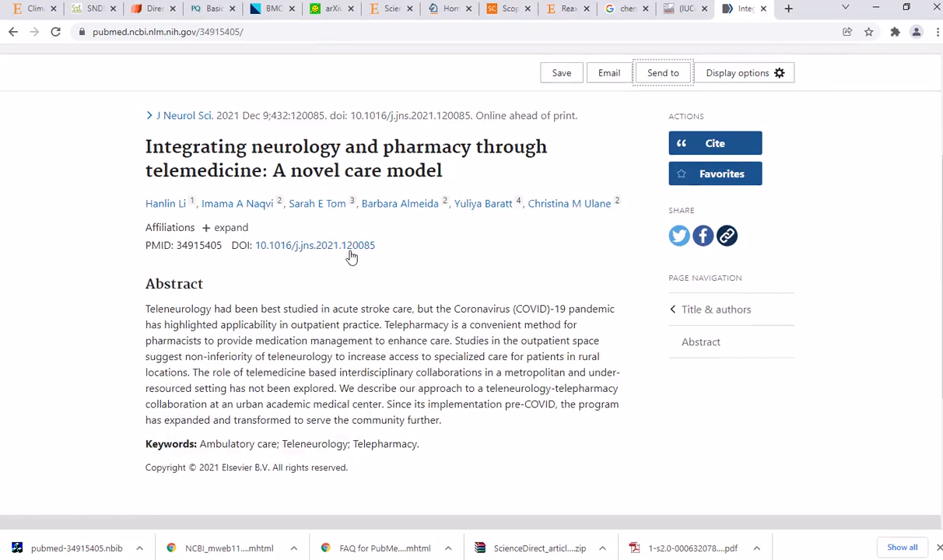
{"action": "scroll", "coordinate": [353, 255], "scroll_direction": "down", "scroll_amount": 2}
{"action": "scroll", "coordinate": [354, 252], "scroll_direction": "up", "scroll_amount": 3}
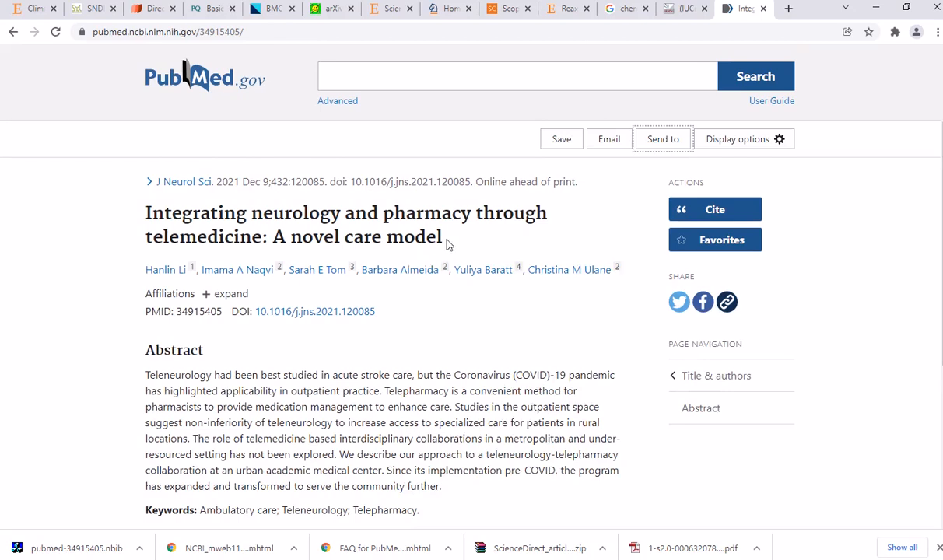
{"action": "left_click_drag", "start_coordinate": [445, 239], "coordinate": [130, 226]}
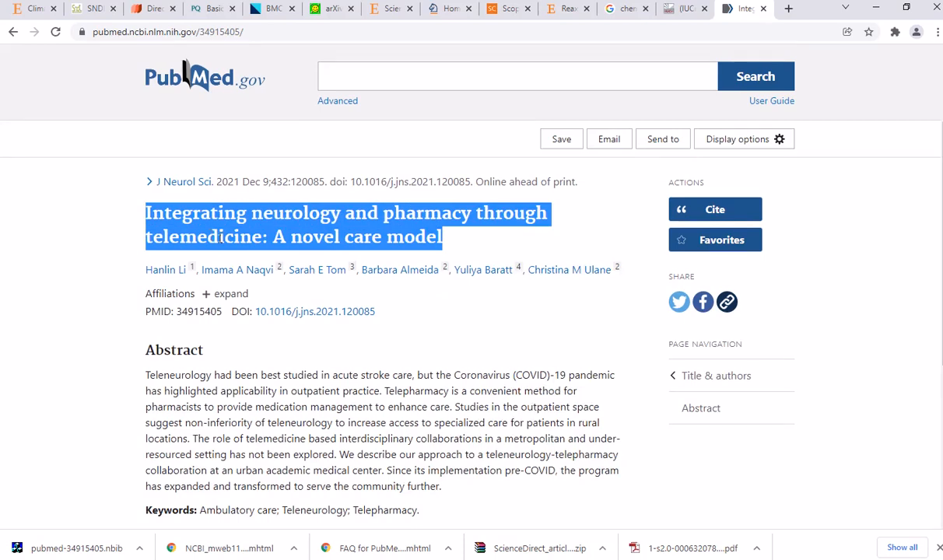
{"action": "scroll", "coordinate": [370, 280], "scroll_direction": "down", "scroll_amount": 3}
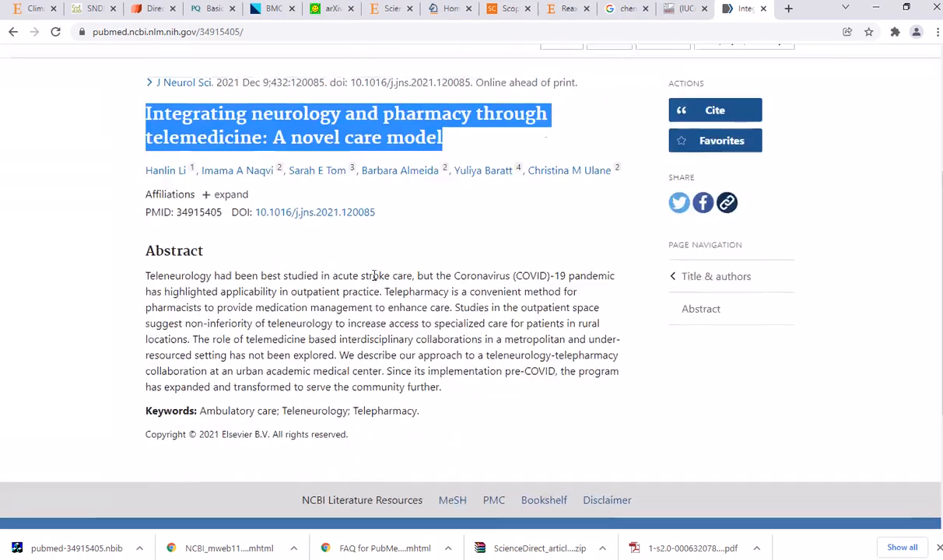
{"action": "scroll", "coordinate": [373, 275], "scroll_direction": "up", "scroll_amount": 3}
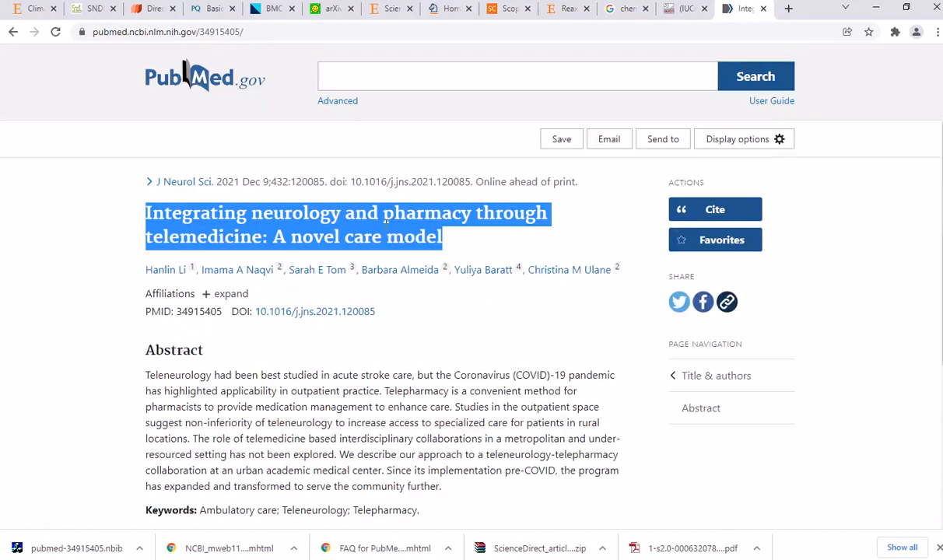
{"action": "right_click", "coordinate": [388, 226]}
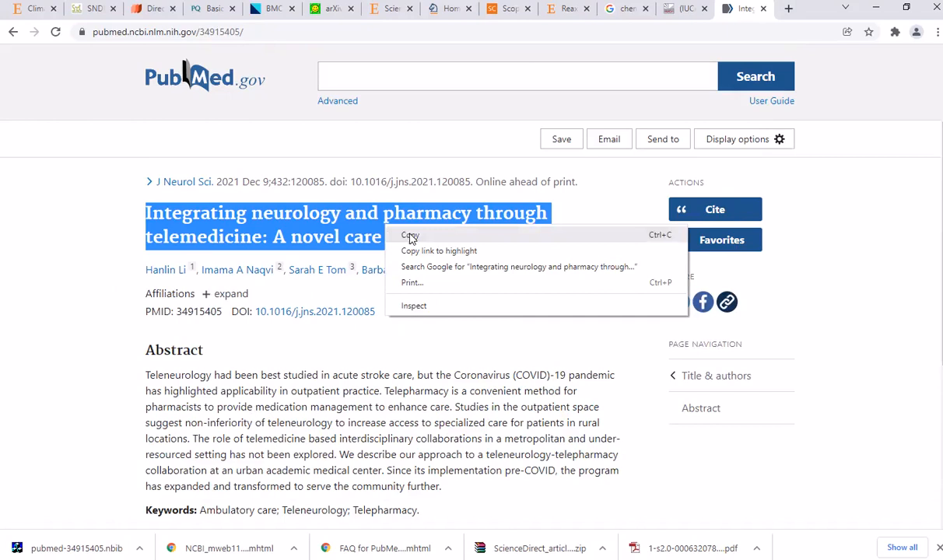
{"action": "left_click", "coordinate": [410, 236]}
- Search Google for "google scholar" in a new browser tab and open the Google Scholar site in its own tab
{"action": "left_click", "coordinate": [788, 8]}
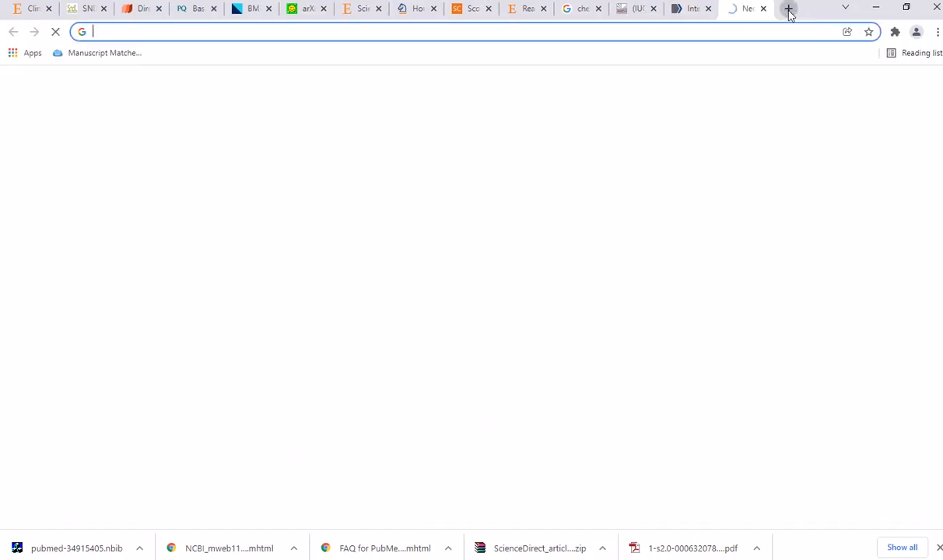
{"action": "left_click", "coordinate": [356, 252]}
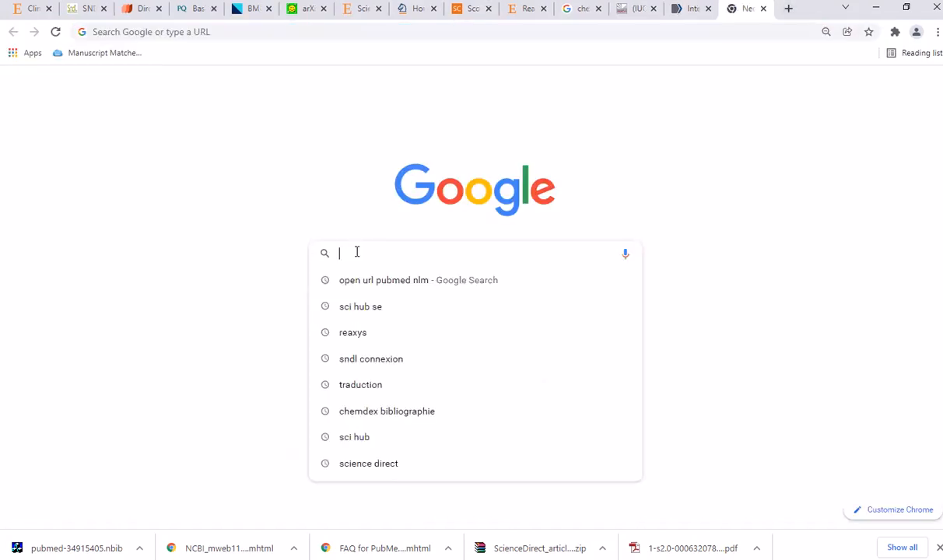
{"action": "type", "text": "goo"}
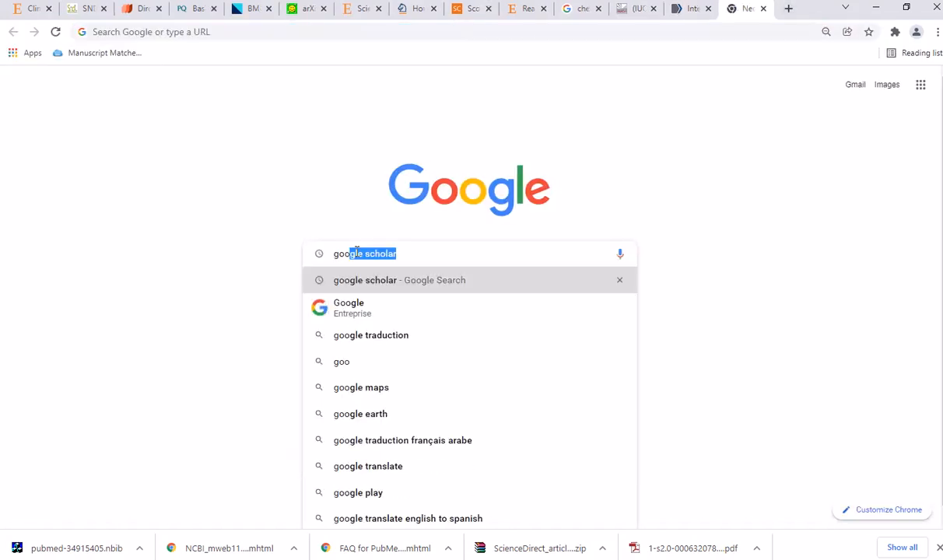
{"action": "key", "text": "Return"}
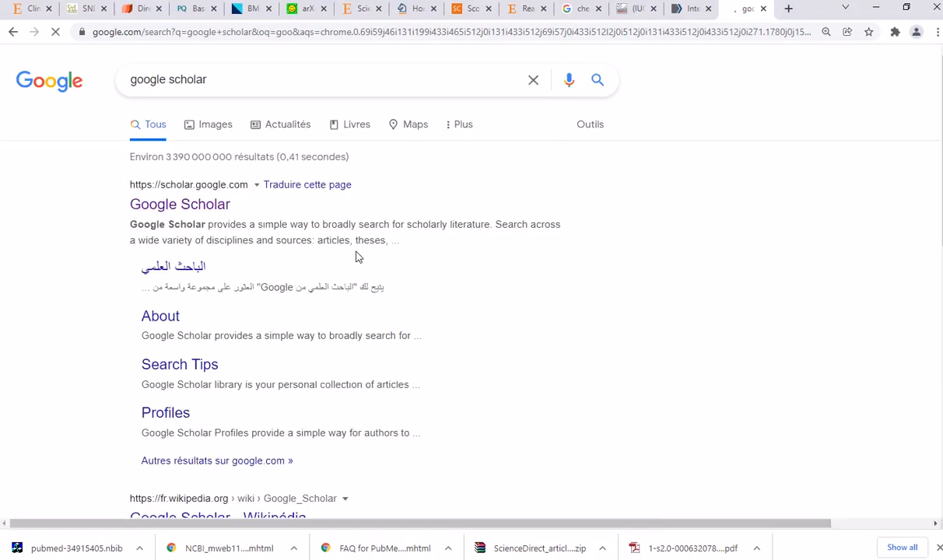
{"action": "right_click", "coordinate": [204, 203]}
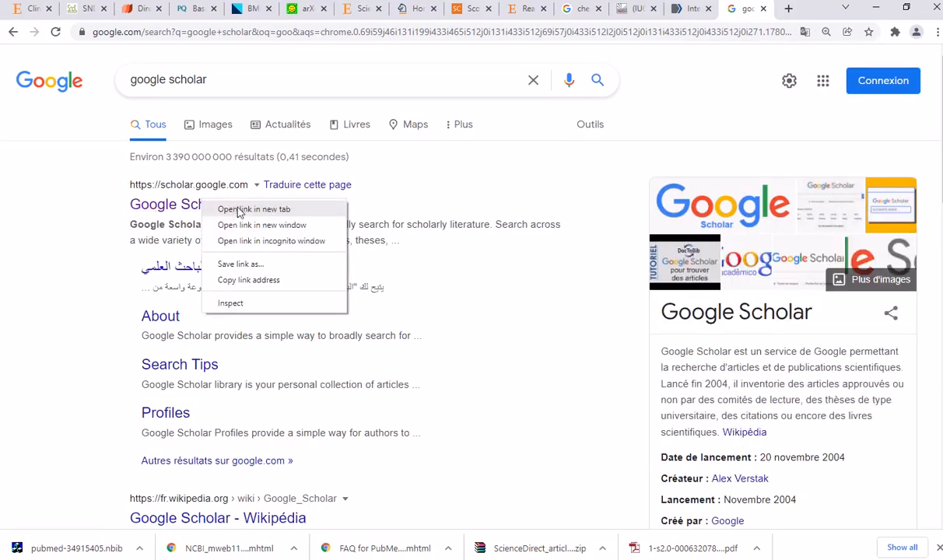
{"action": "left_click", "coordinate": [238, 210]}
{"action": "left_click", "coordinate": [748, 8]}
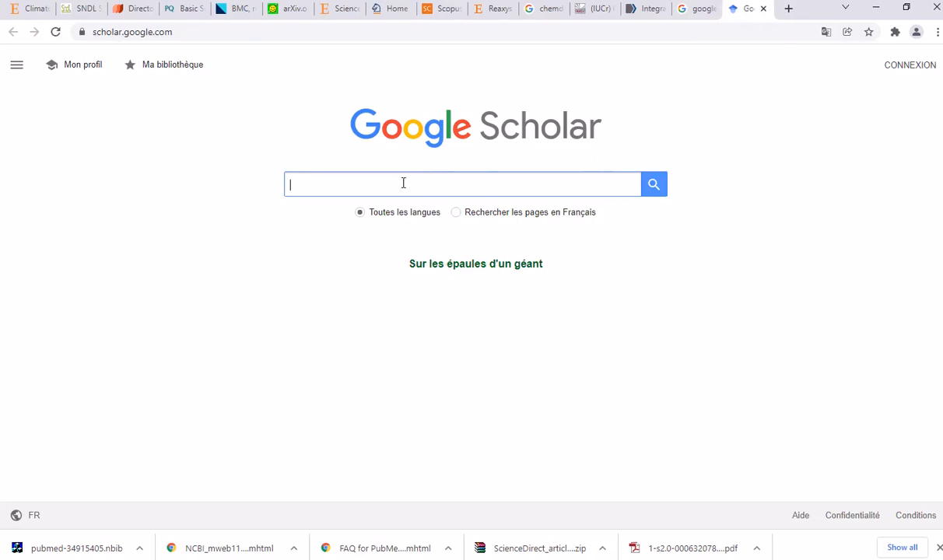
- Search Google Scholar for the copied telemedicine article title
{"action": "right_click", "coordinate": [396, 180]}
{"action": "left_click", "coordinate": [431, 260]}
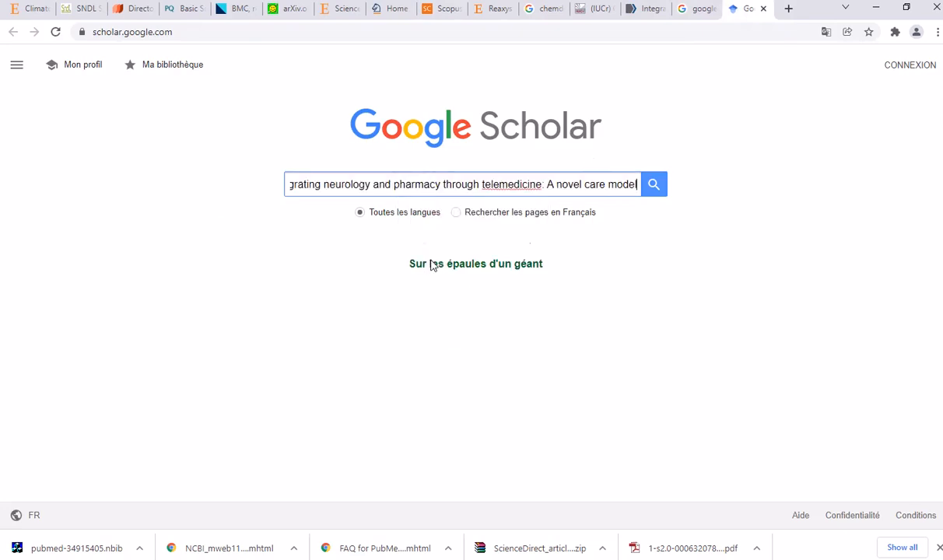
{"action": "left_click", "coordinate": [654, 186]}
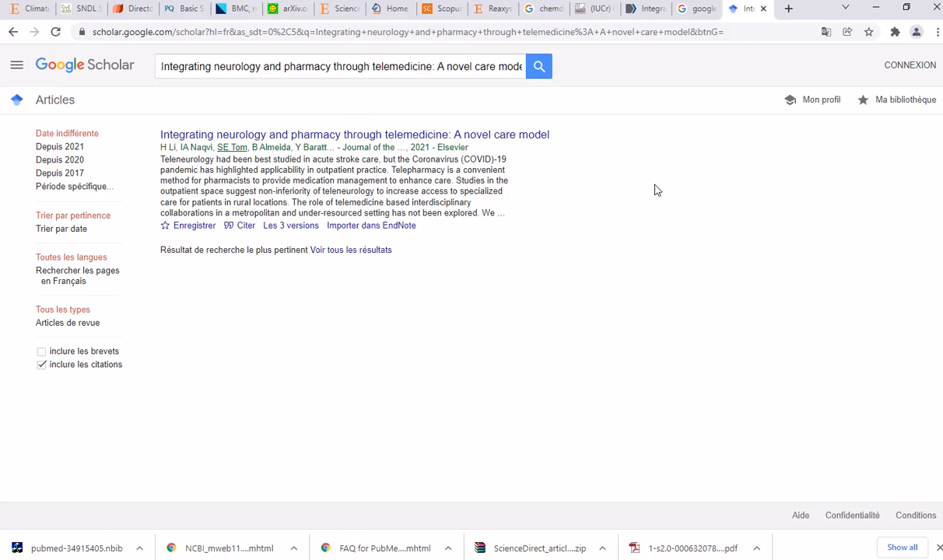
- Show all the search results and import the telemedicine article's citation file scholar.enw into EndNote
{"action": "left_click", "coordinate": [353, 250]}
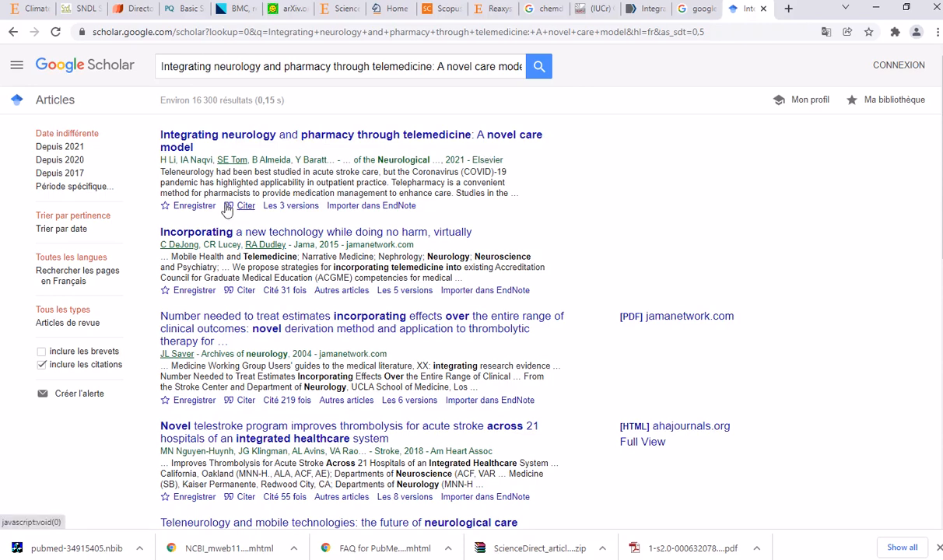
{"action": "left_click", "coordinate": [396, 209]}
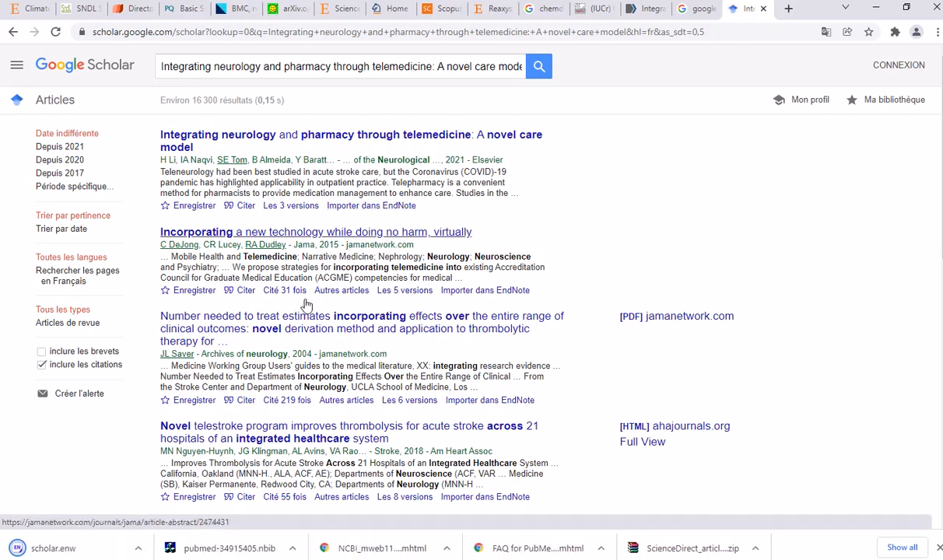
{"action": "left_click", "coordinate": [34, 542]}
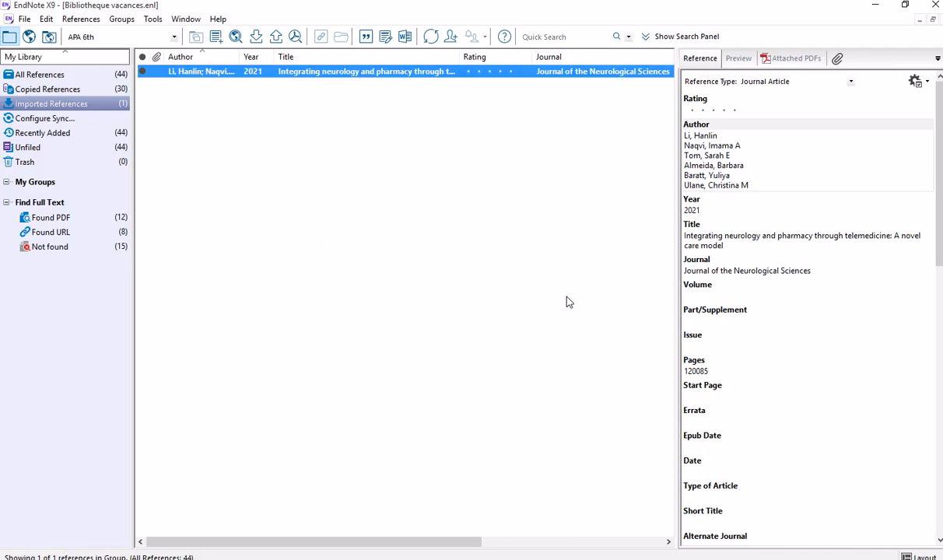
- Return to Chrome and open ProQuest from the SNDL portal's list of databases under the letter P
{"action": "key", "text": "alt+Tab"}
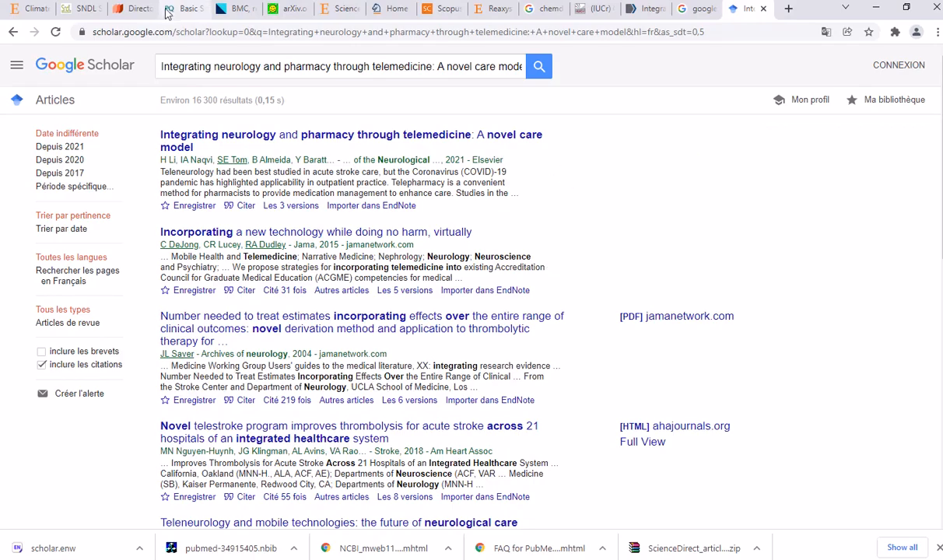
{"action": "left_click", "coordinate": [89, 12]}
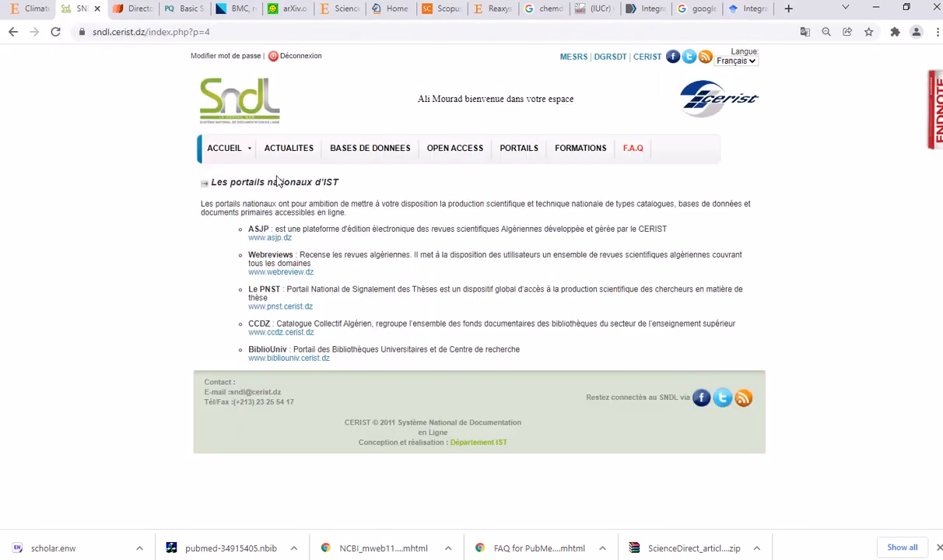
{"action": "left_click", "coordinate": [376, 150]}
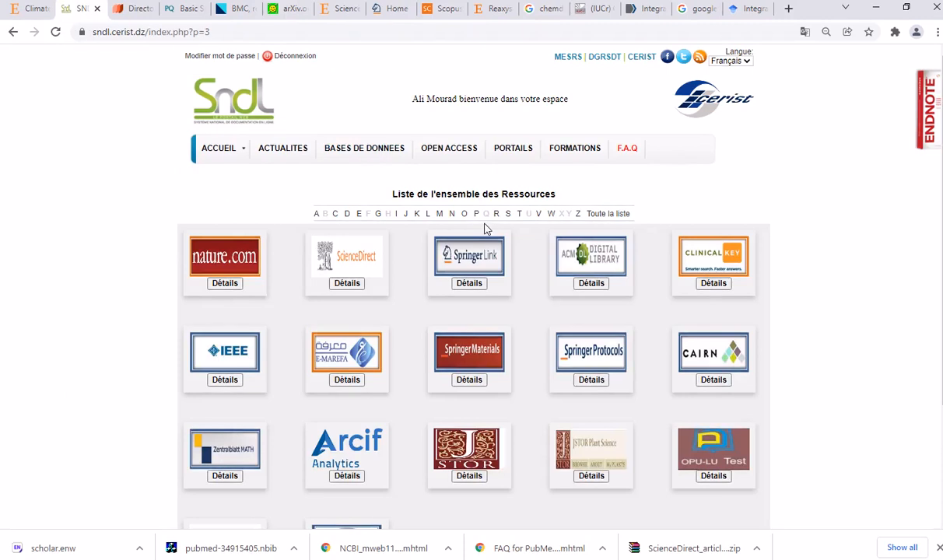
{"action": "left_click", "coordinate": [475, 216]}
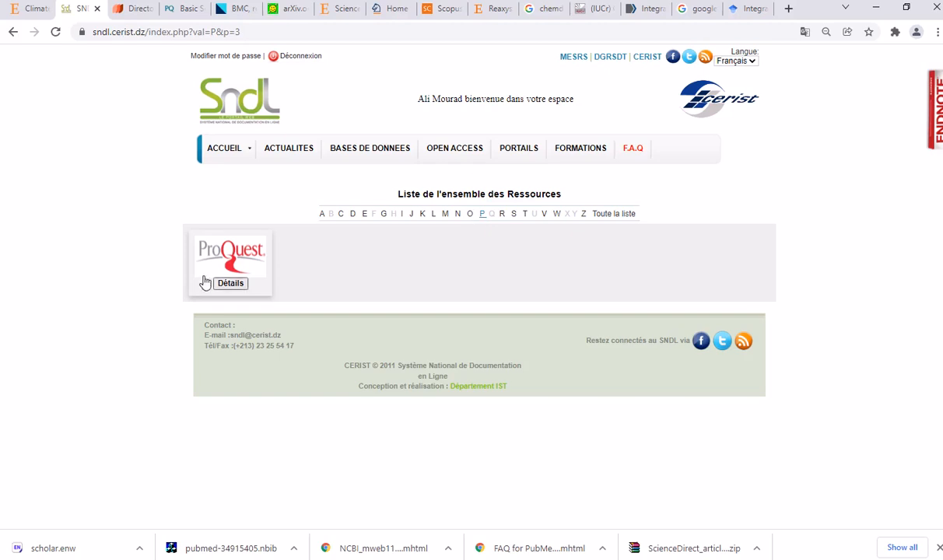
{"action": "left_click", "coordinate": [237, 253]}
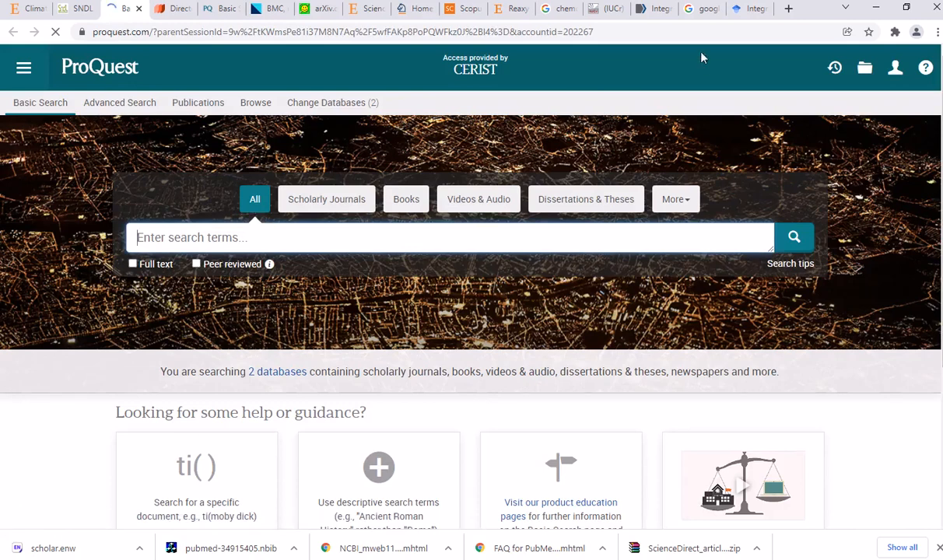
- Look through the open Google, Google Scholar, ProQuest and DOAJ pages, and return to the imported reference in EndNote
{"action": "left_click", "coordinate": [695, 10]}
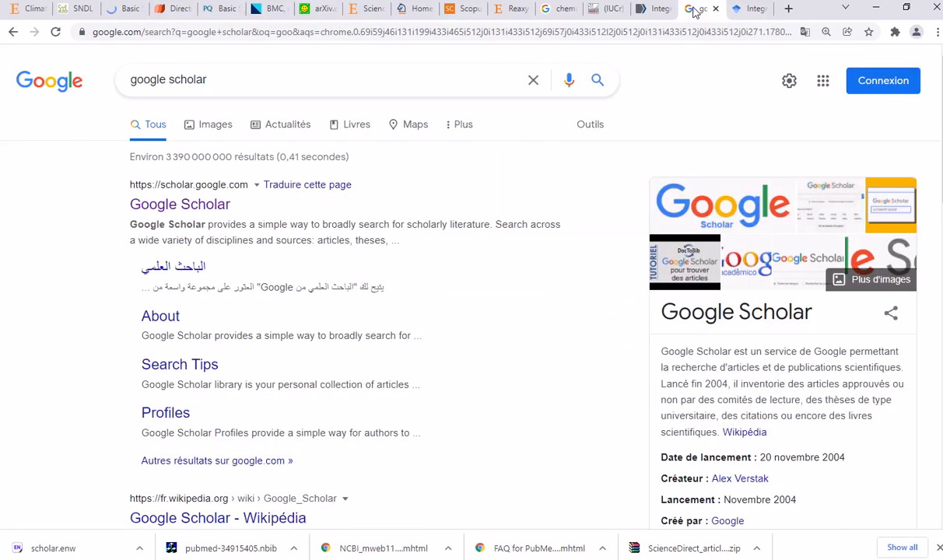
{"action": "left_click", "coordinate": [745, 10]}
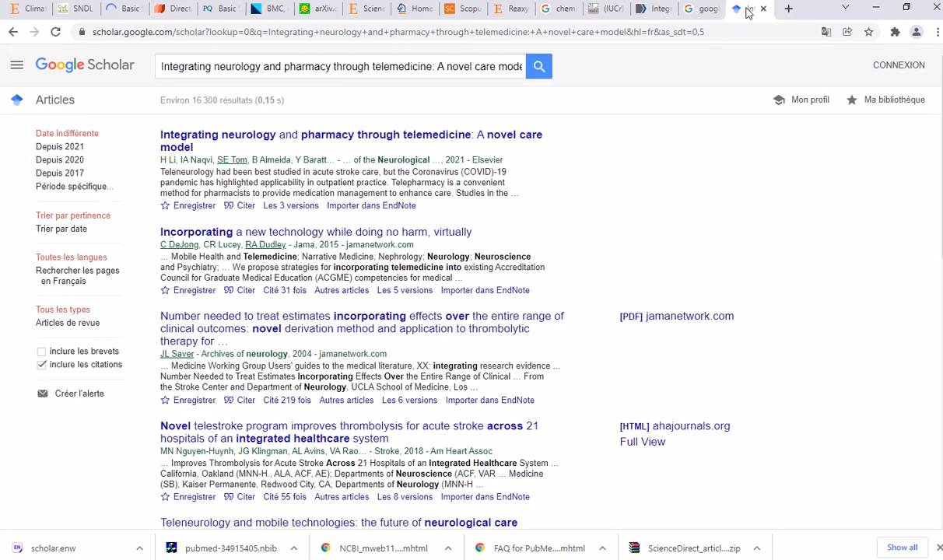
{"action": "left_click", "coordinate": [559, 10]}
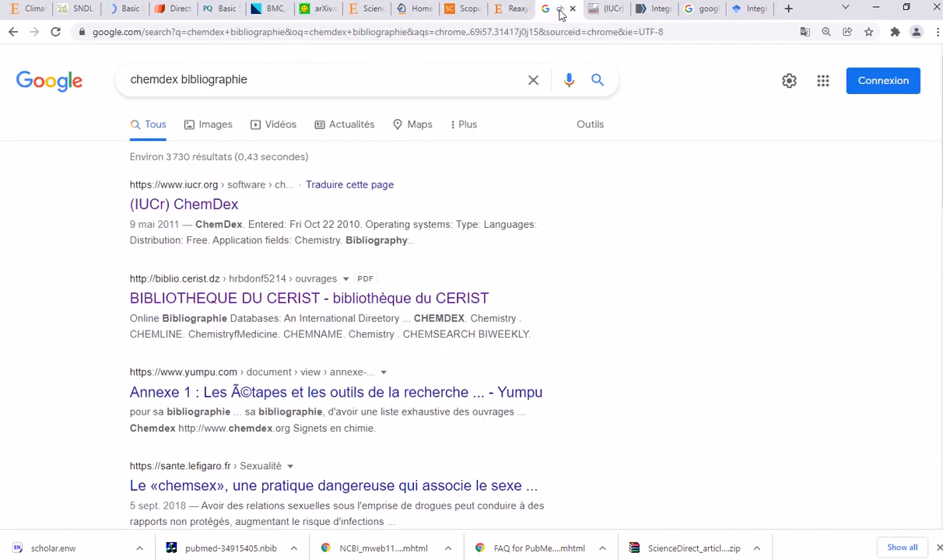
{"action": "left_click", "coordinate": [222, 11]}
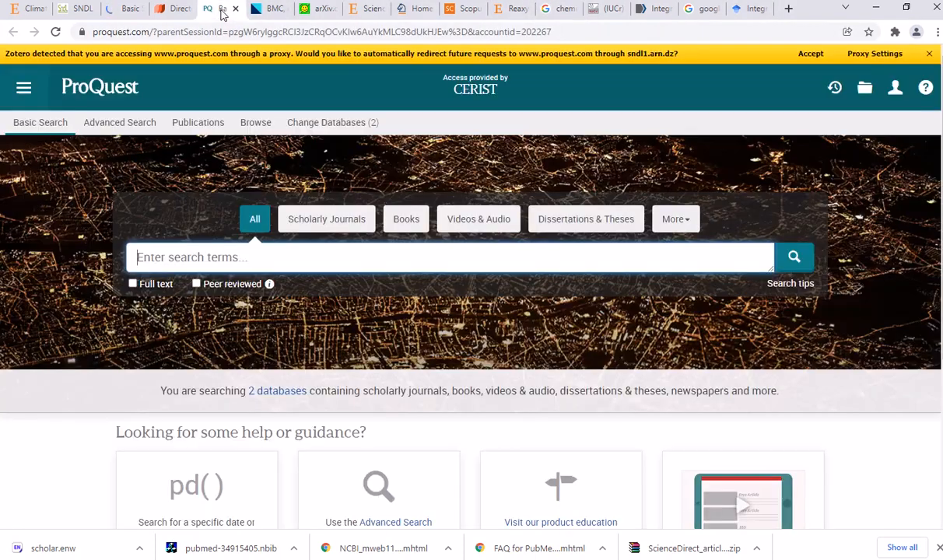
{"action": "left_click", "coordinate": [176, 10]}
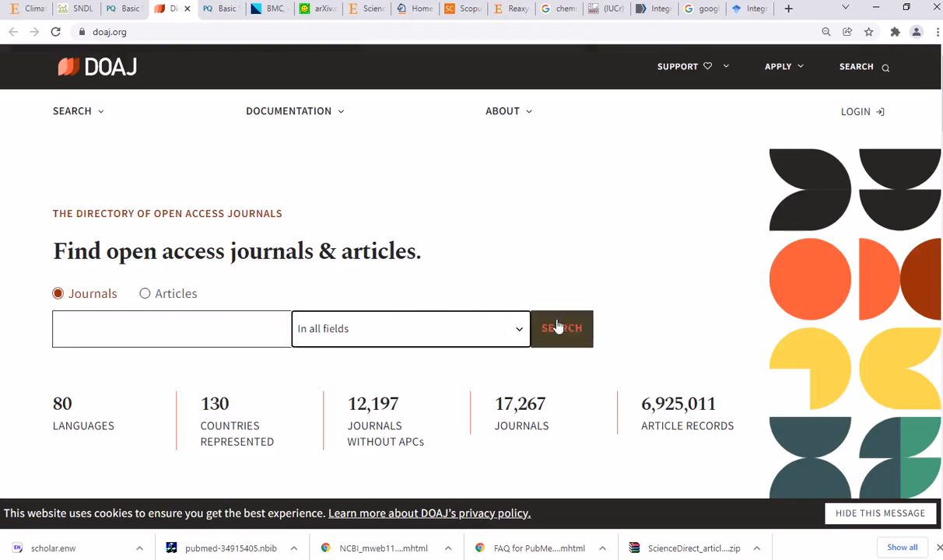
{"action": "key", "text": "alt+Tab"}
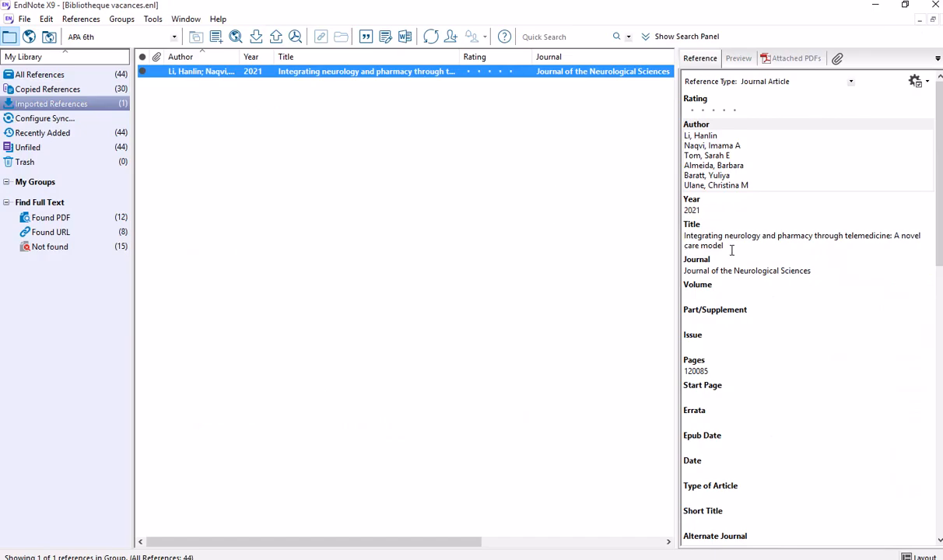
- Copy the imported telemedicine article's full title from EndNote and paste it into the ProQuest basic search in Chrome
{"action": "left_click_drag", "start_coordinate": [729, 247], "coordinate": [684, 238]}
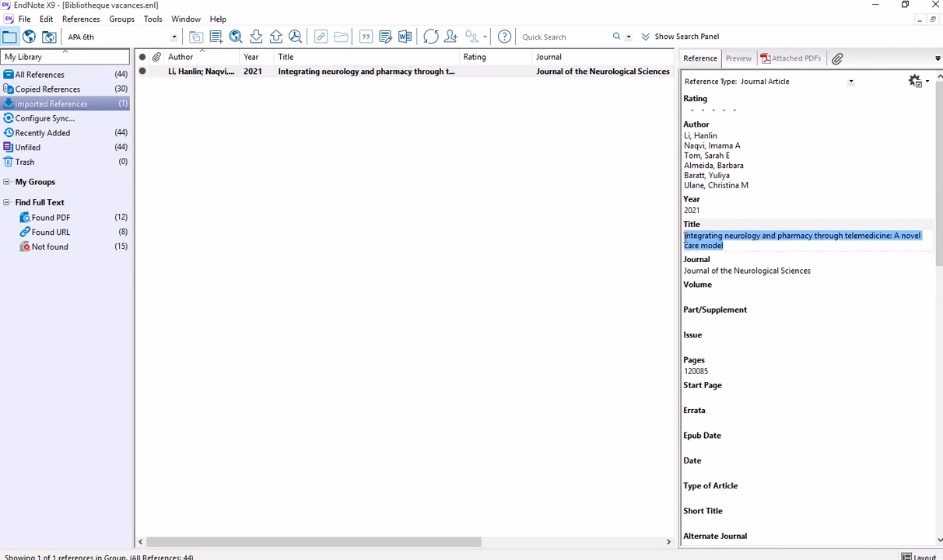
{"action": "right_click", "coordinate": [716, 244]}
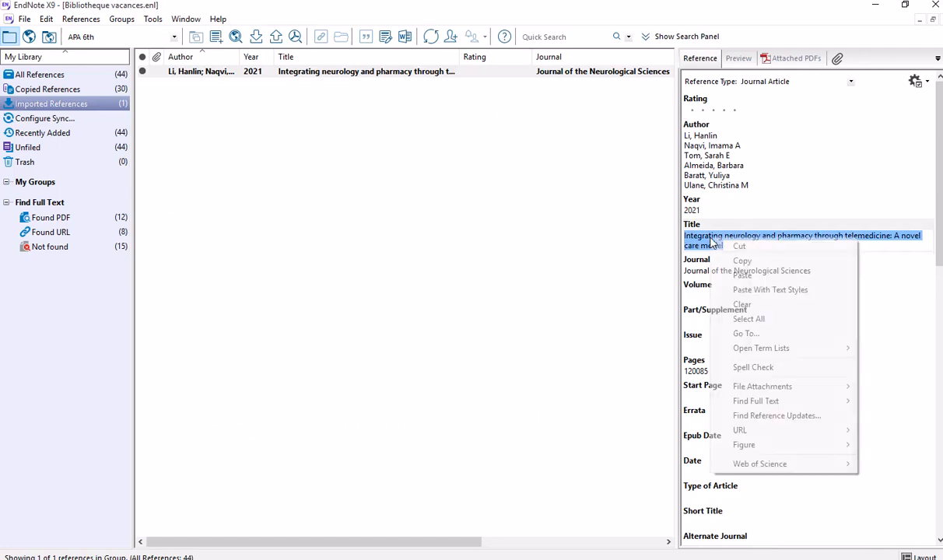
{"action": "left_click", "coordinate": [741, 261]}
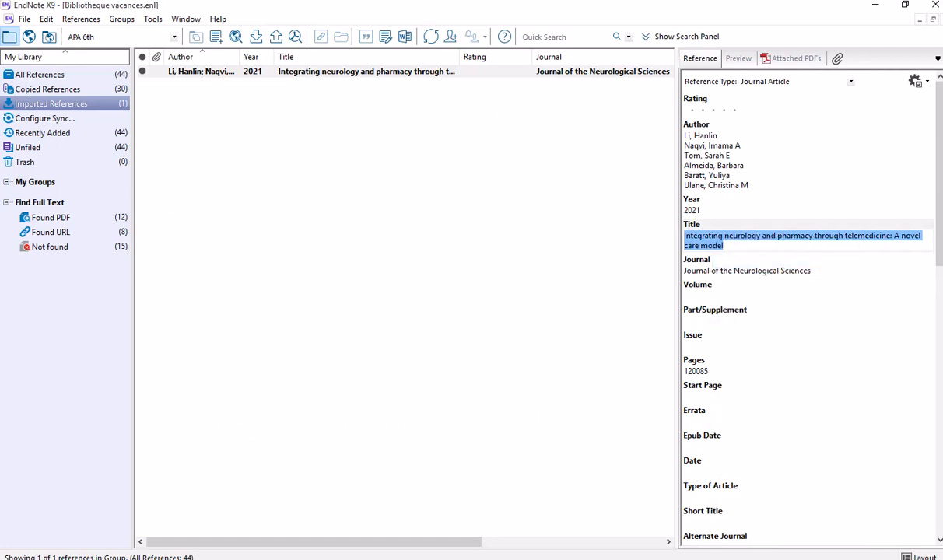
{"action": "key", "text": "alt+Tab"}
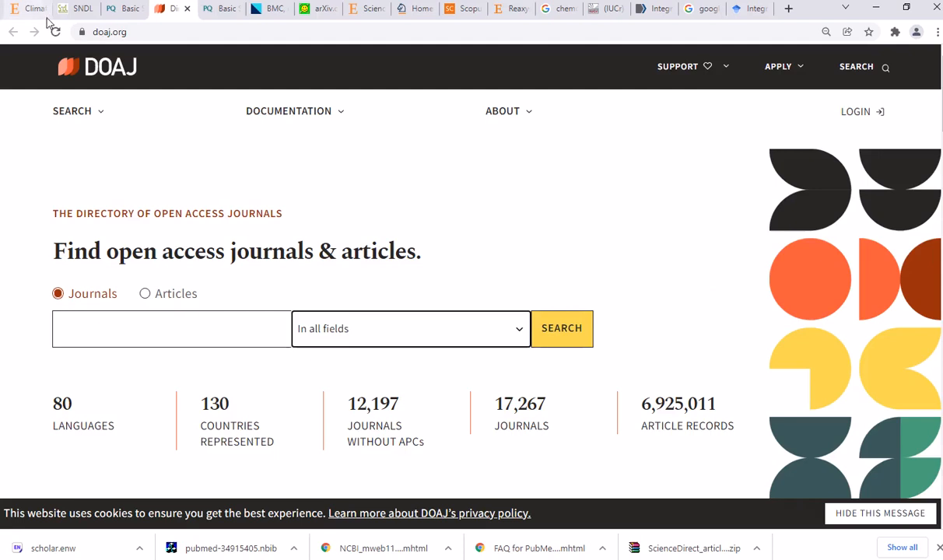
{"action": "left_click", "coordinate": [122, 9]}
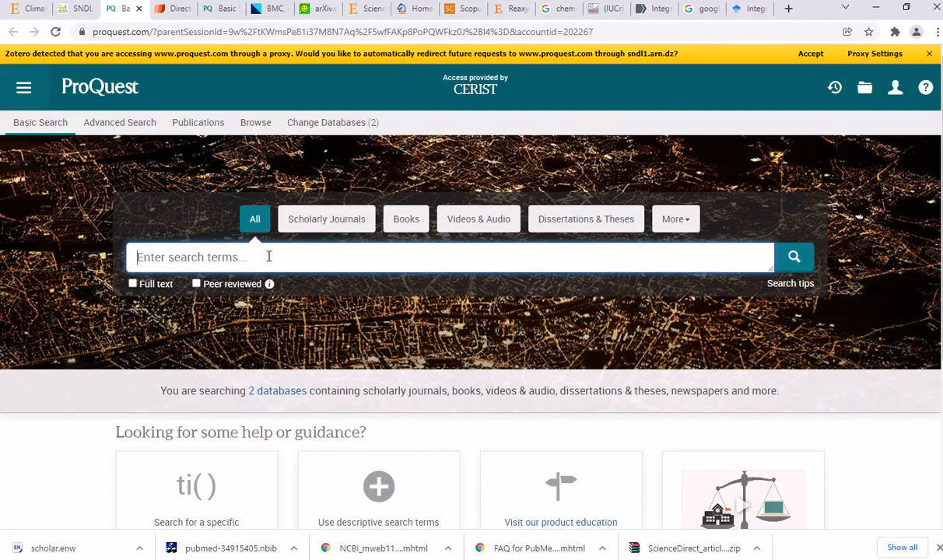
{"action": "right_click", "coordinate": [242, 257]}
{"action": "left_click", "coordinate": [274, 340]}
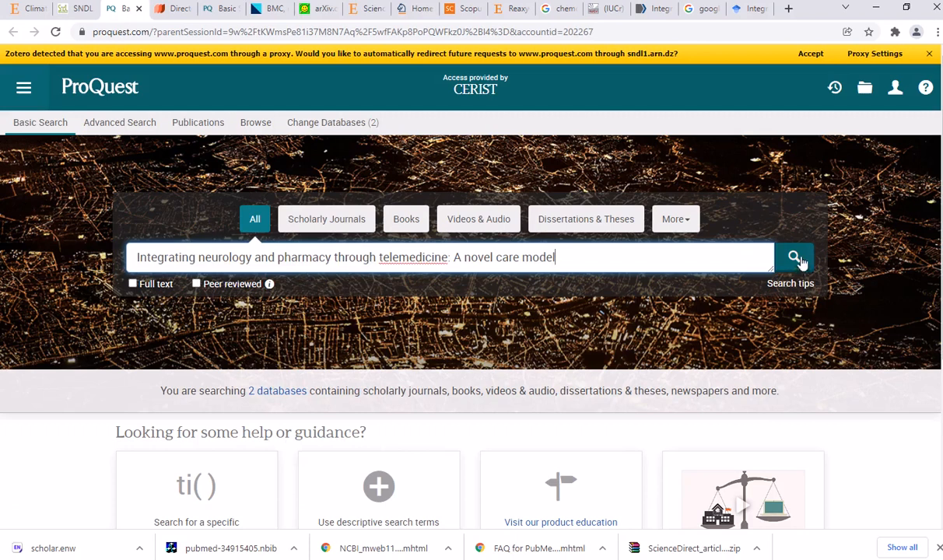
- Limit the ProQuest search to full-text and peer-reviewed items and run it
{"action": "left_click", "coordinate": [133, 283]}
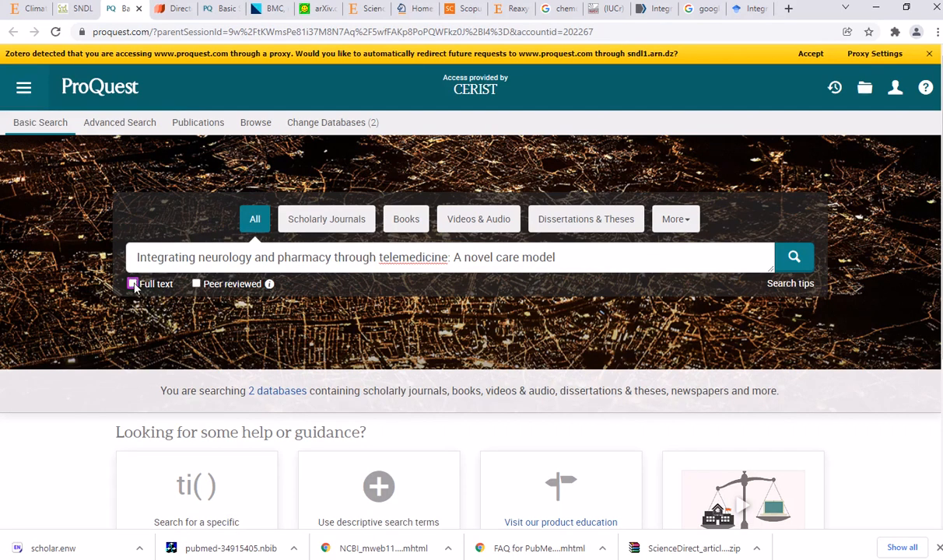
{"action": "left_click", "coordinate": [197, 285]}
{"action": "left_click", "coordinate": [794, 258]}
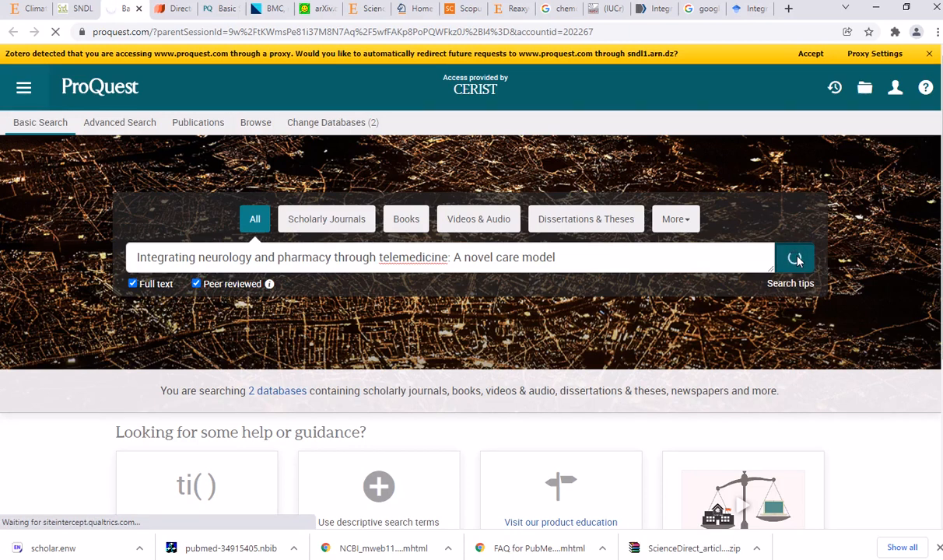
{"action": "scroll", "coordinate": [742, 301], "scroll_direction": "down", "scroll_amount": 3}
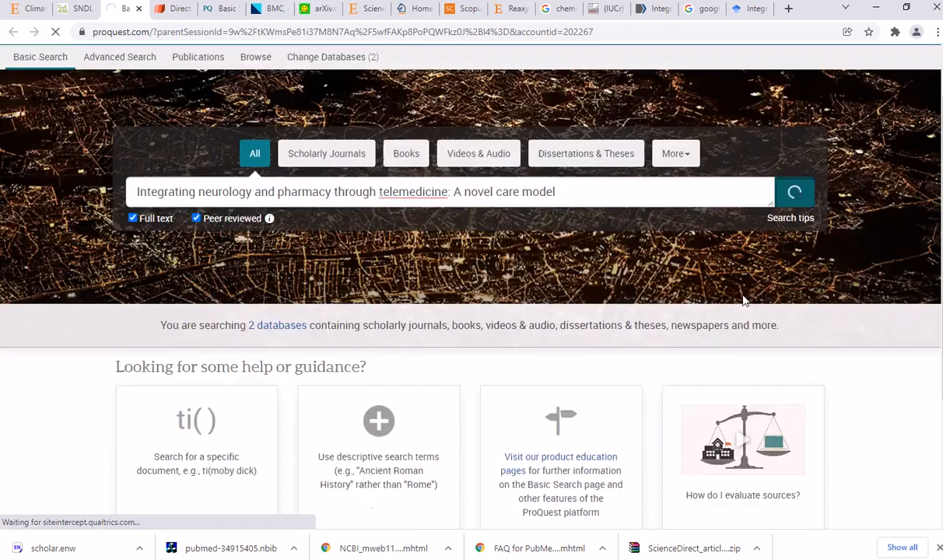
{"action": "scroll", "coordinate": [743, 301], "scroll_direction": "up", "scroll_amount": 3}
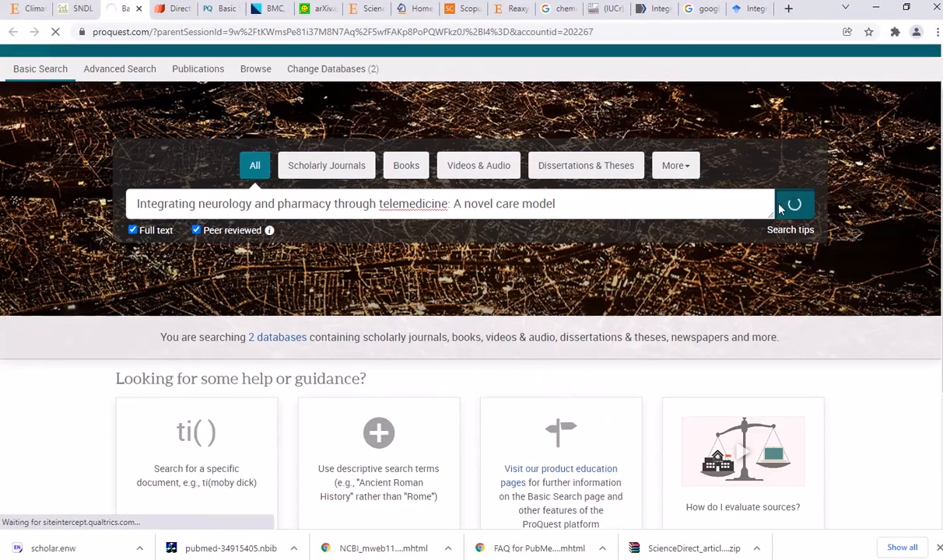
{"action": "mouse_move", "coordinate": [405, 1]}
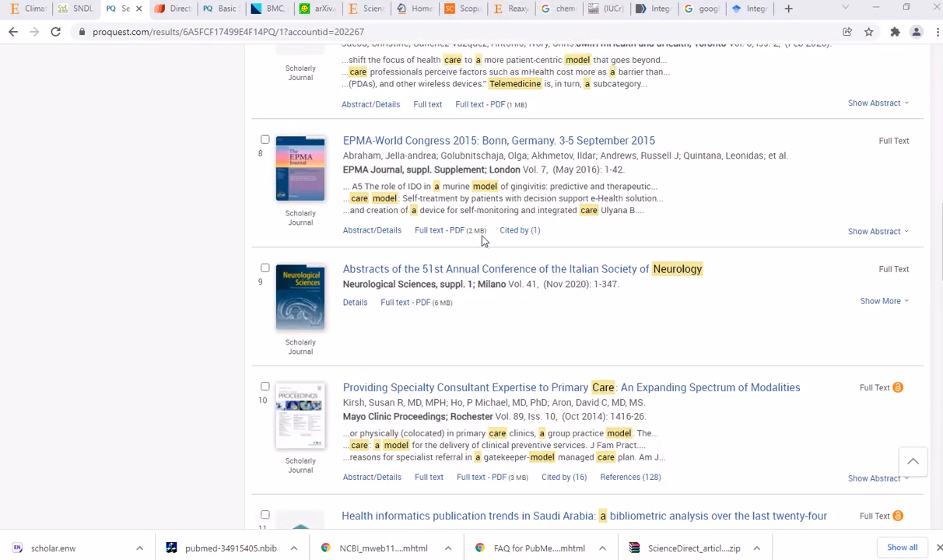
- Look through the ProQuest results for the telemedicine article, comparing them with the reference's title in EndNote
{"action": "scroll", "coordinate": [526, 260], "scroll_direction": "up", "scroll_amount": 6}
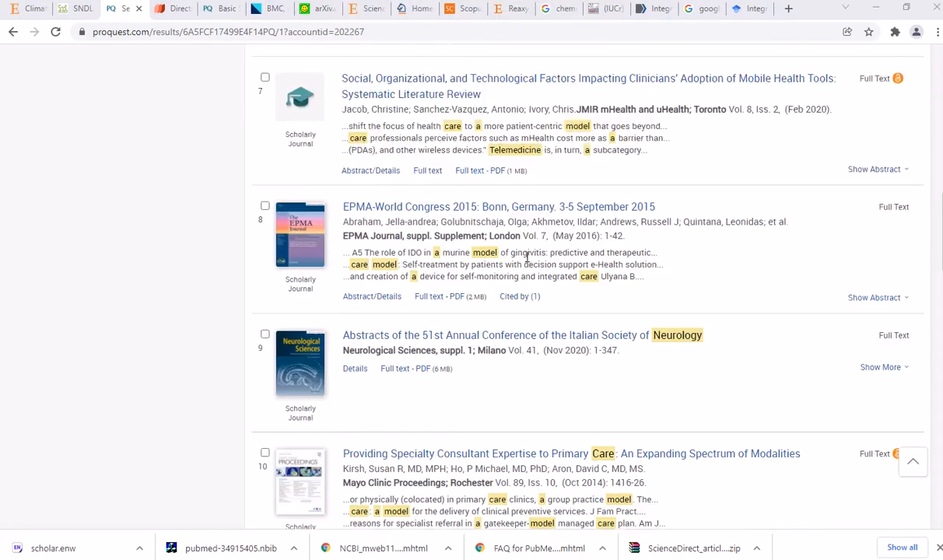
{"action": "scroll", "coordinate": [527, 257], "scroll_direction": "up", "scroll_amount": 4}
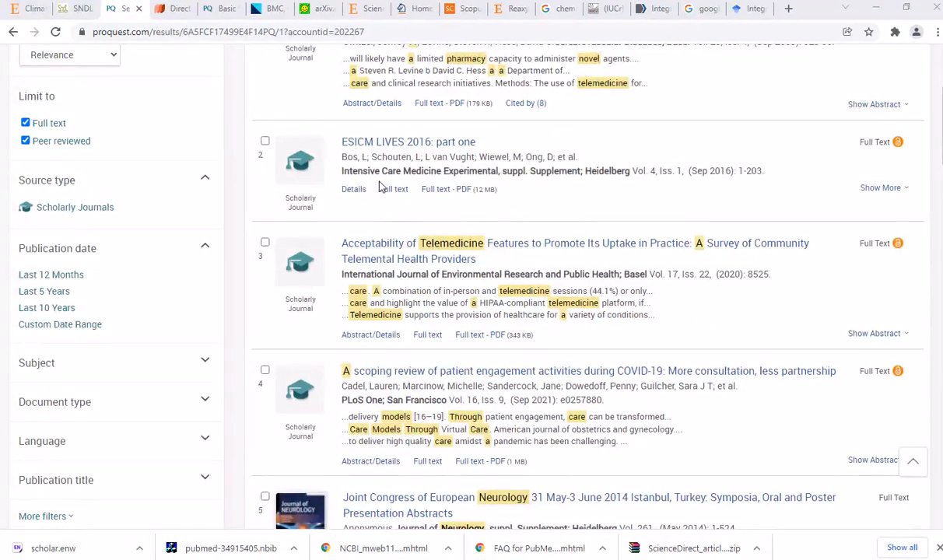
{"action": "scroll", "coordinate": [365, 181], "scroll_direction": "up", "scroll_amount": 2}
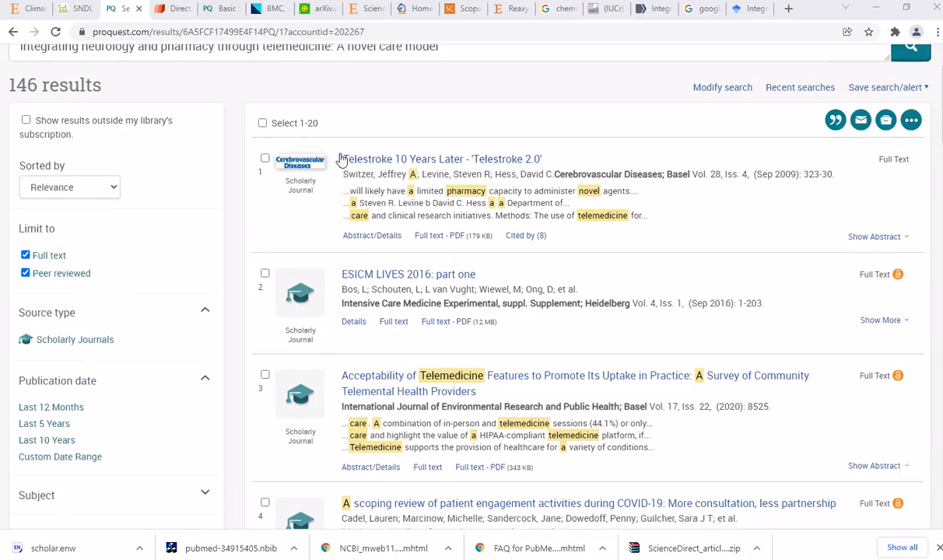
{"action": "scroll", "coordinate": [458, 206], "scroll_direction": "down", "scroll_amount": 4}
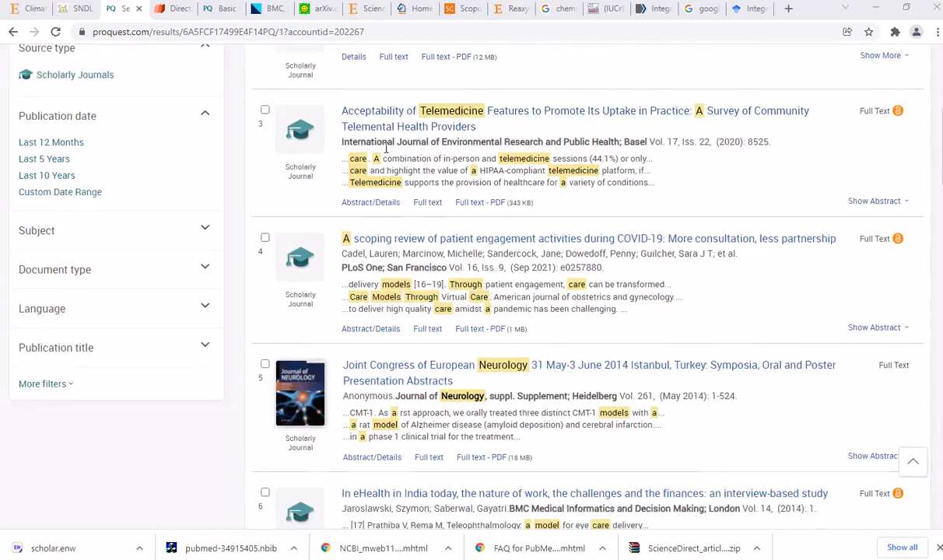
{"action": "scroll", "coordinate": [453, 176], "scroll_direction": "down", "scroll_amount": 1}
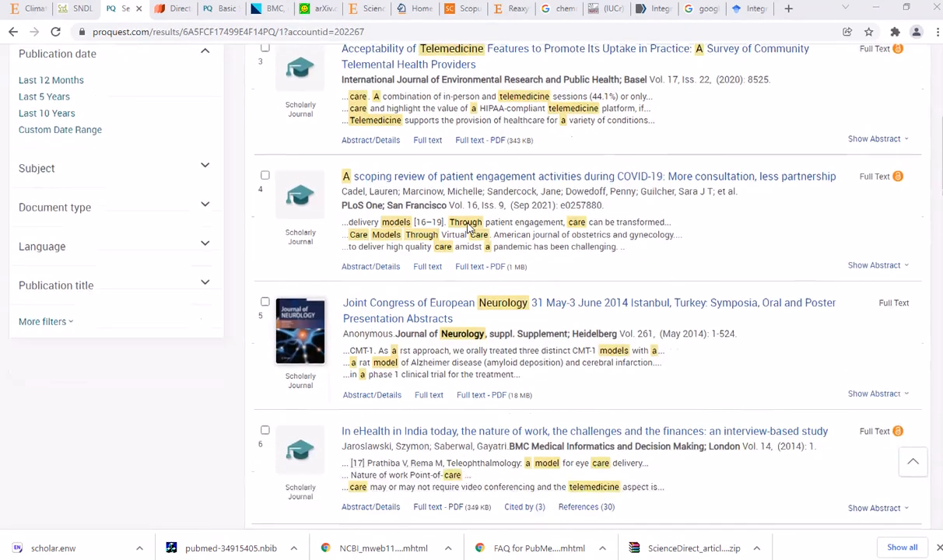
{"action": "scroll", "coordinate": [446, 225], "scroll_direction": "down", "scroll_amount": 2}
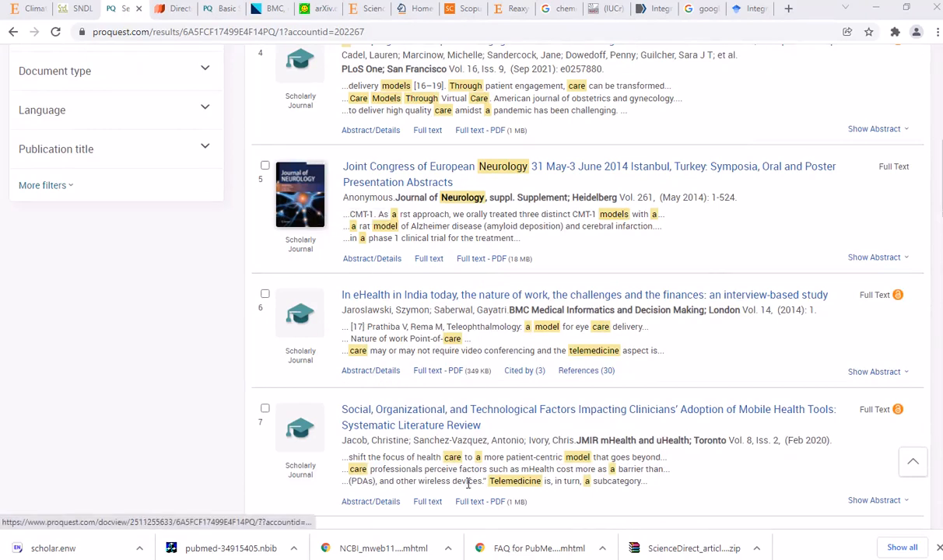
{"action": "left_click", "coordinate": [544, 558]}
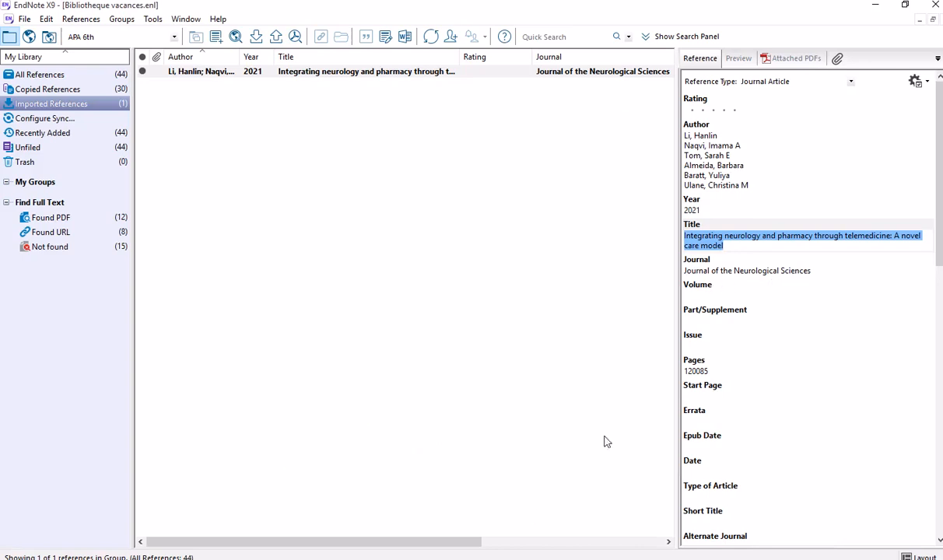
{"action": "key", "text": "alt+Tab"}
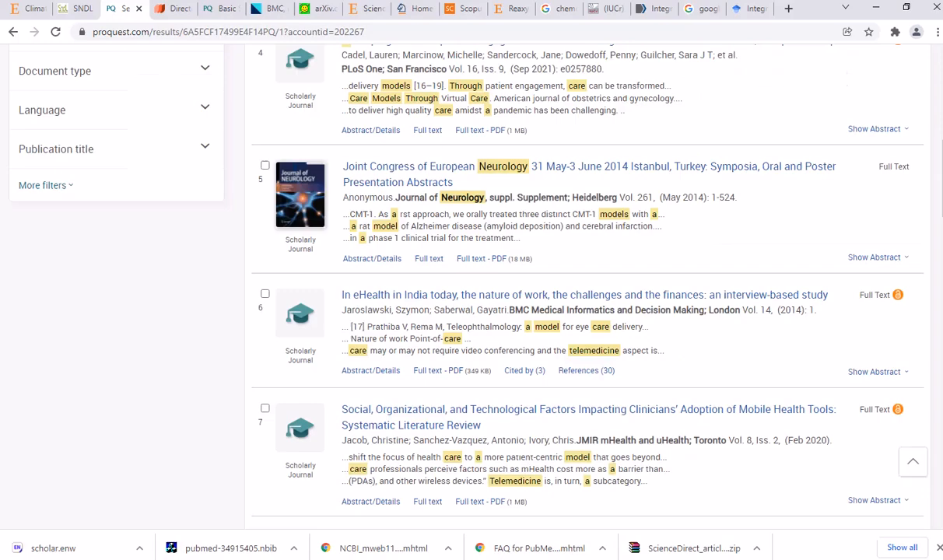
{"action": "scroll", "coordinate": [519, 287], "scroll_direction": "down", "scroll_amount": 3}
{"action": "scroll", "coordinate": [519, 290], "scroll_direction": "down", "scroll_amount": 1}
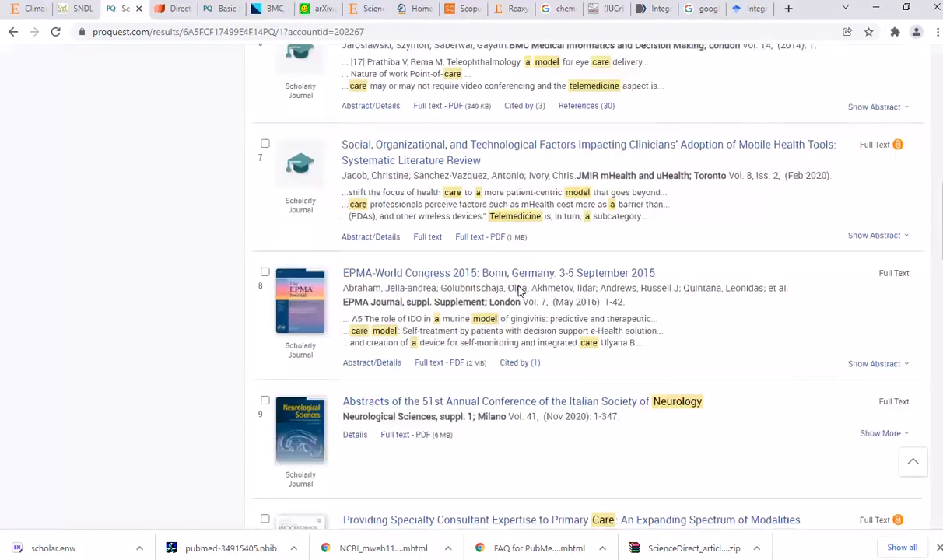
{"action": "scroll", "coordinate": [518, 290], "scroll_direction": "down", "scroll_amount": 1}
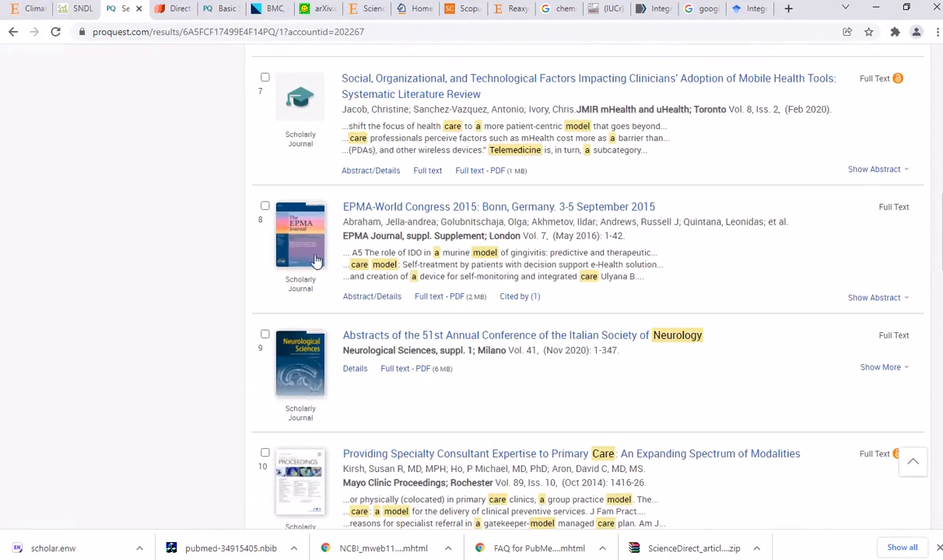
{"action": "scroll", "coordinate": [304, 268], "scroll_direction": "down", "scroll_amount": 1}
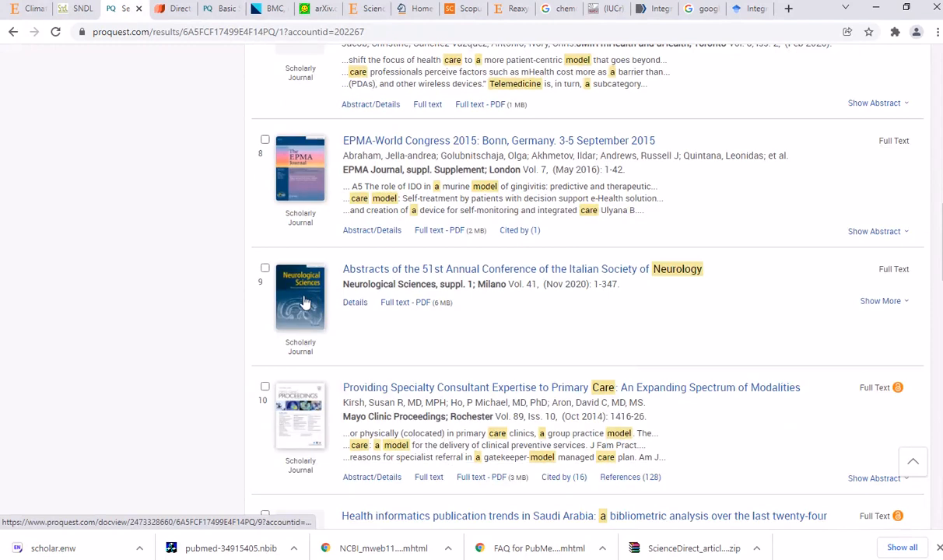
{"action": "scroll", "coordinate": [305, 299], "scroll_direction": "down", "scroll_amount": 1}
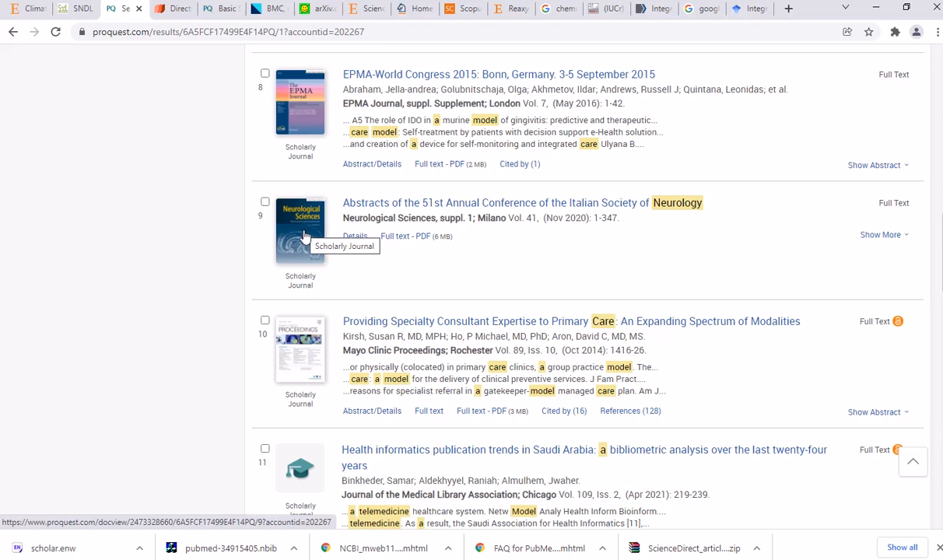
- Expand the result "Abstracts of the 51st Annual Conference of the Italian Society of Neurology" and open its record in a new tab
{"action": "left_click", "coordinate": [877, 235]}
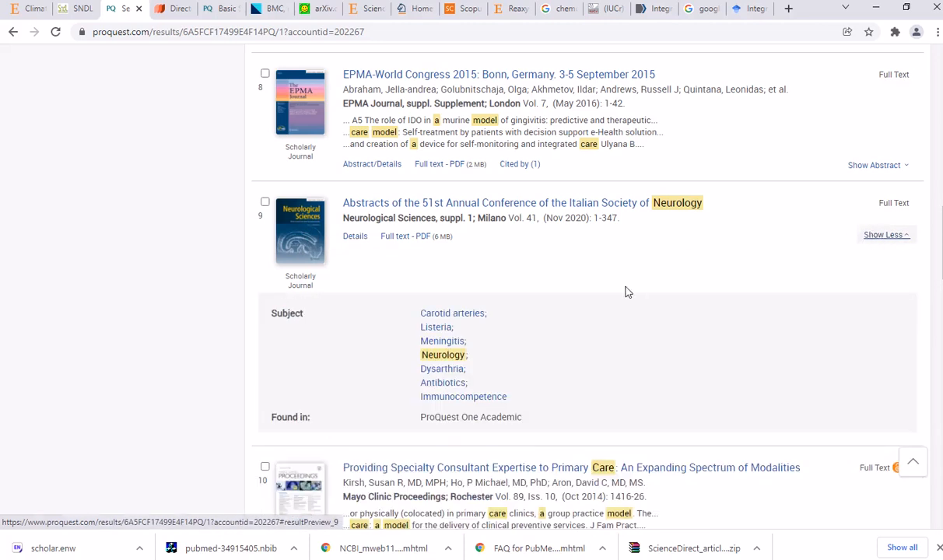
{"action": "scroll", "coordinate": [623, 290], "scroll_direction": "down", "scroll_amount": 2}
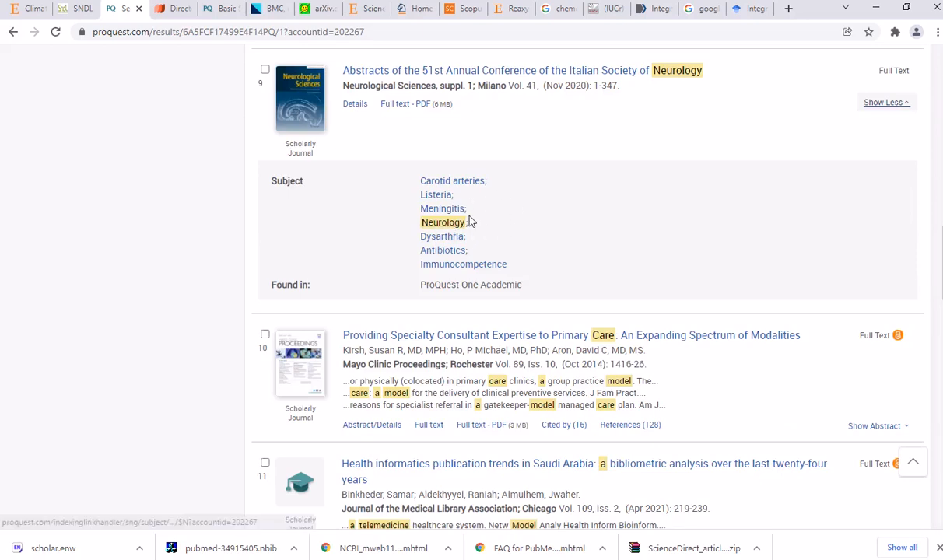
{"action": "scroll", "coordinate": [469, 222], "scroll_direction": "up", "scroll_amount": 2}
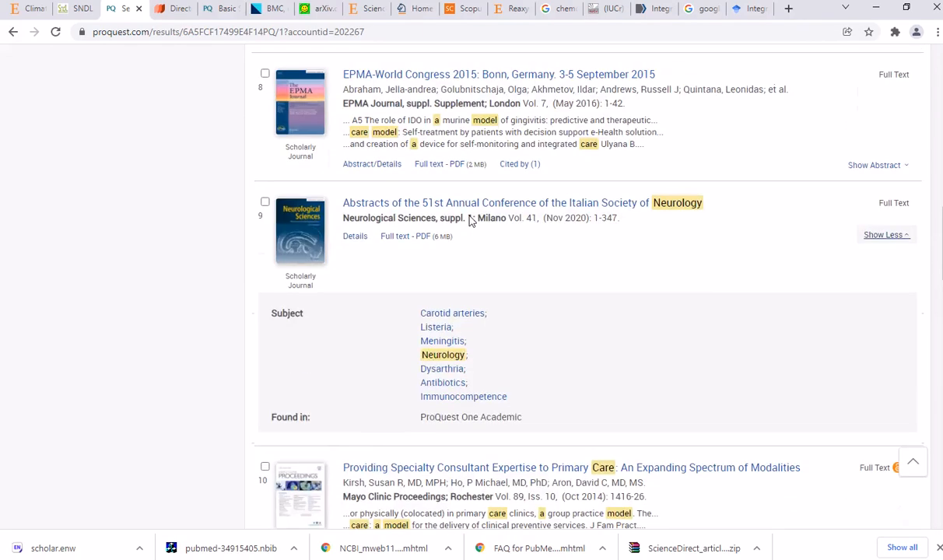
{"action": "right_click", "coordinate": [302, 225]}
{"action": "left_click", "coordinate": [336, 232]}
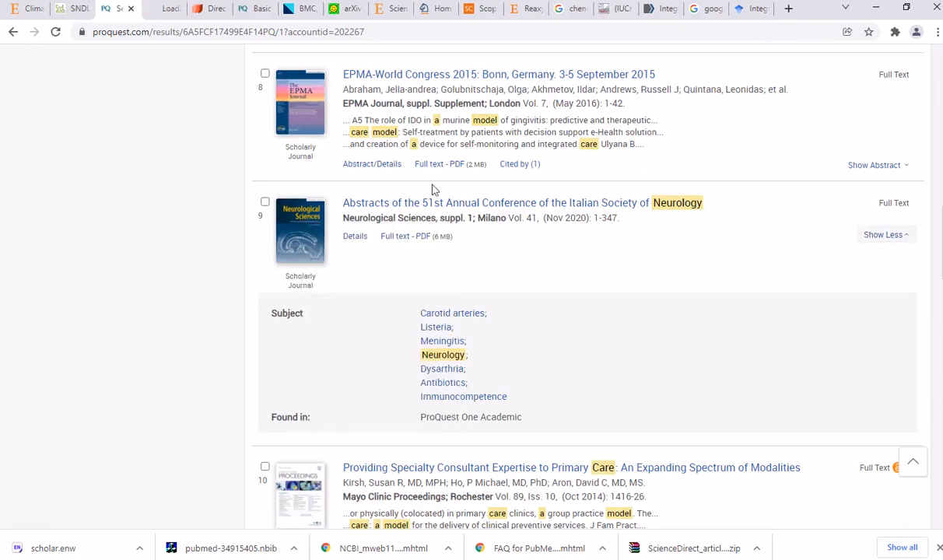
{"action": "left_click", "coordinate": [168, 9]}
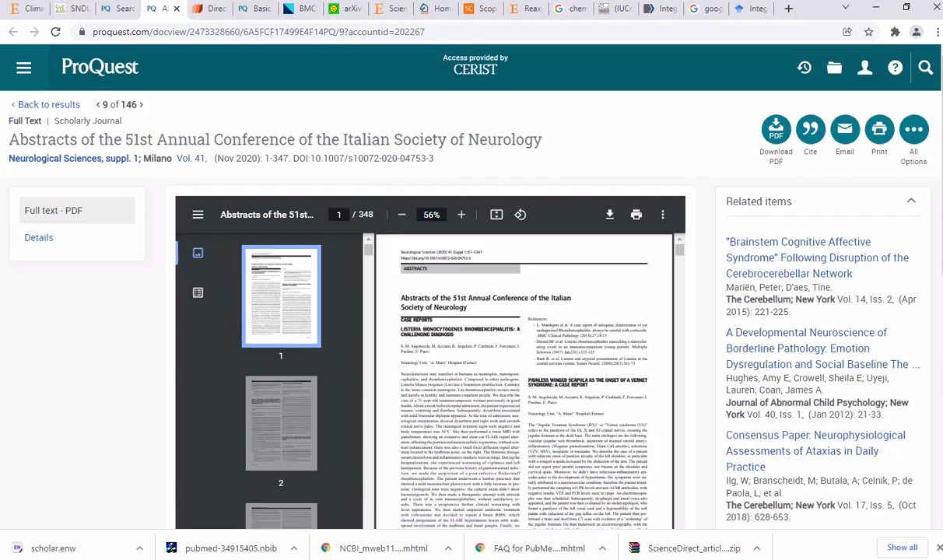
- Return to EndNote and check the imported reference's volume, issue, pages, DOI and remaining fields for missing information
{"action": "key", "text": "alt+Tab"}
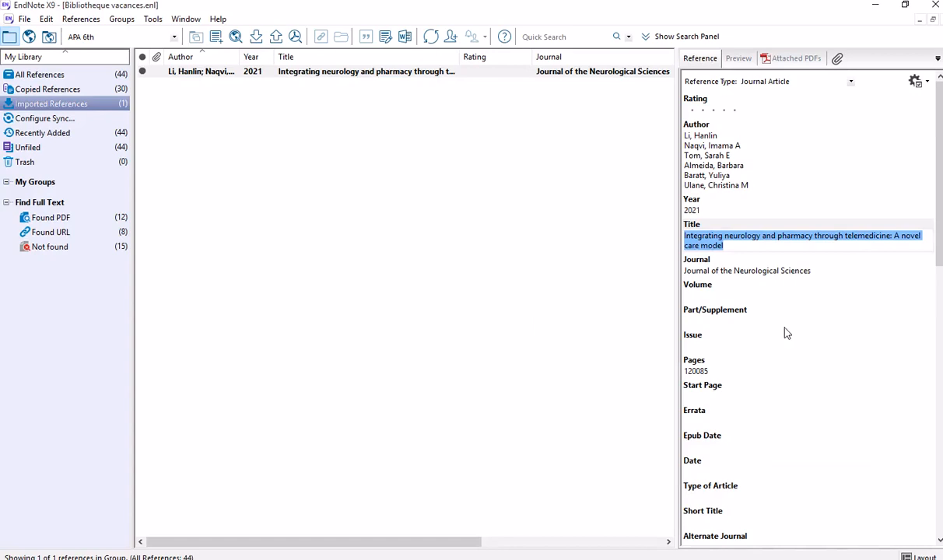
{"action": "left_click", "coordinate": [693, 296]}
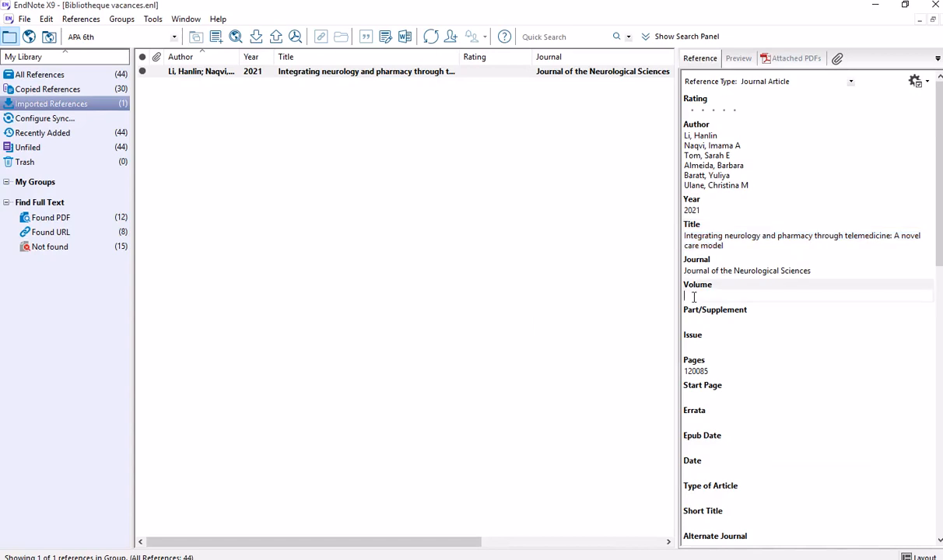
{"action": "left_click", "coordinate": [697, 343]}
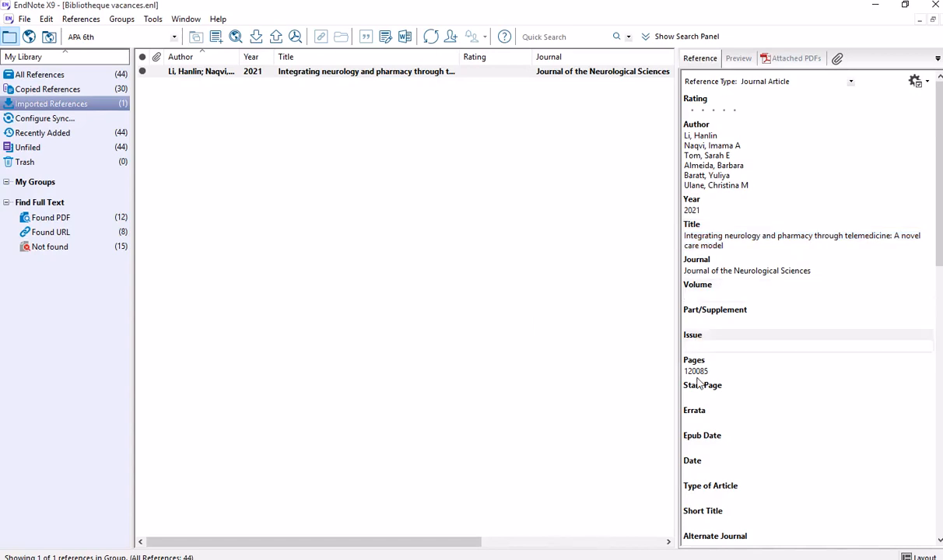
{"action": "left_click", "coordinate": [696, 372]}
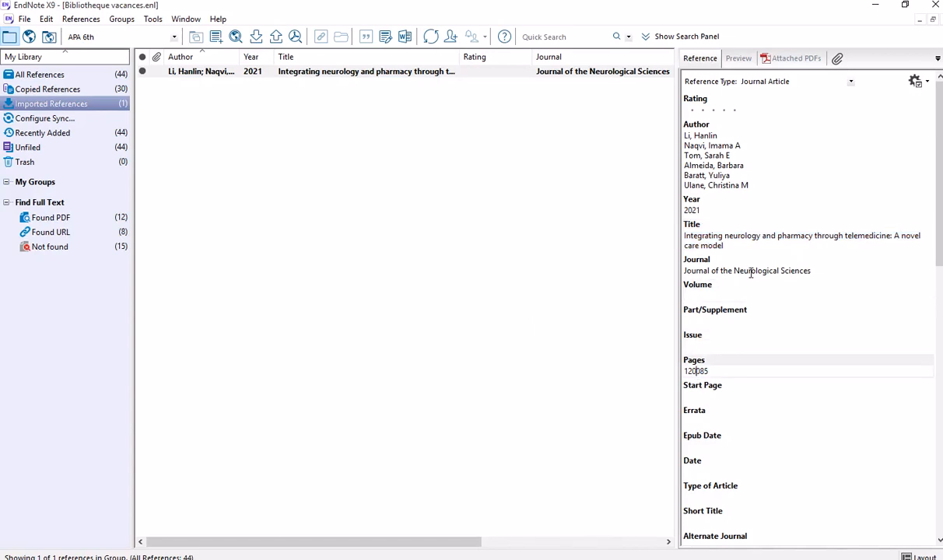
{"action": "scroll", "coordinate": [774, 272], "scroll_direction": "down", "scroll_amount": 5}
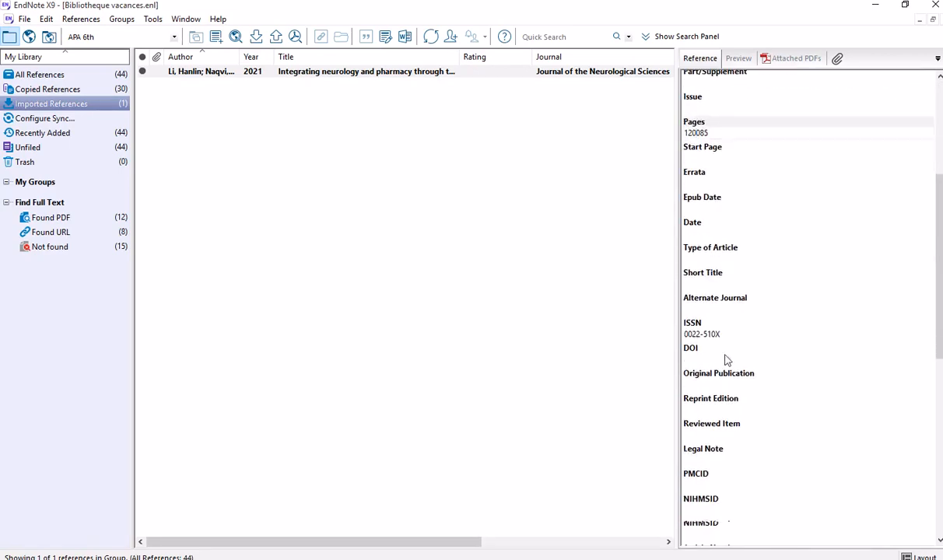
{"action": "left_click", "coordinate": [699, 360]}
{"action": "scroll", "coordinate": [762, 367], "scroll_direction": "down", "scroll_amount": 2}
{"action": "scroll", "coordinate": [762, 365], "scroll_direction": "down", "scroll_amount": 9}
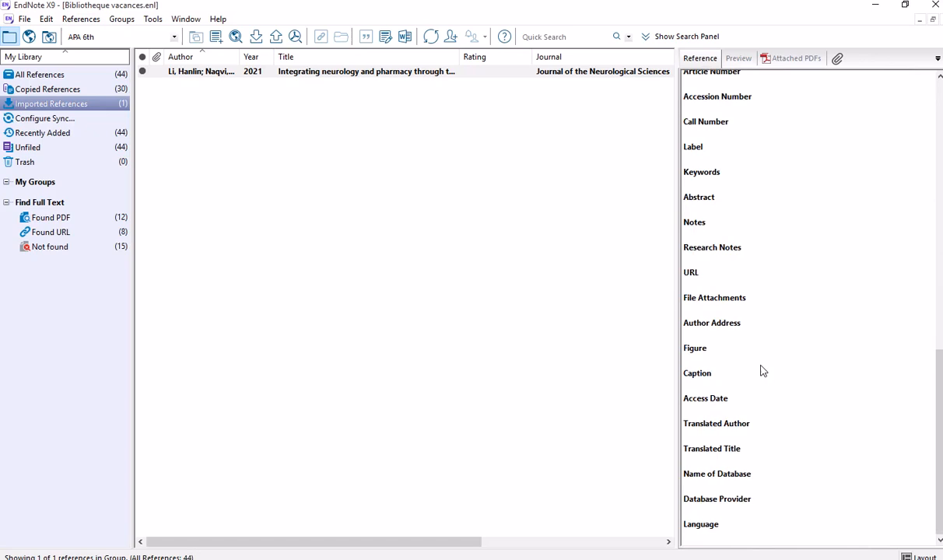
{"action": "scroll", "coordinate": [762, 371], "scroll_direction": "up", "scroll_amount": 11}
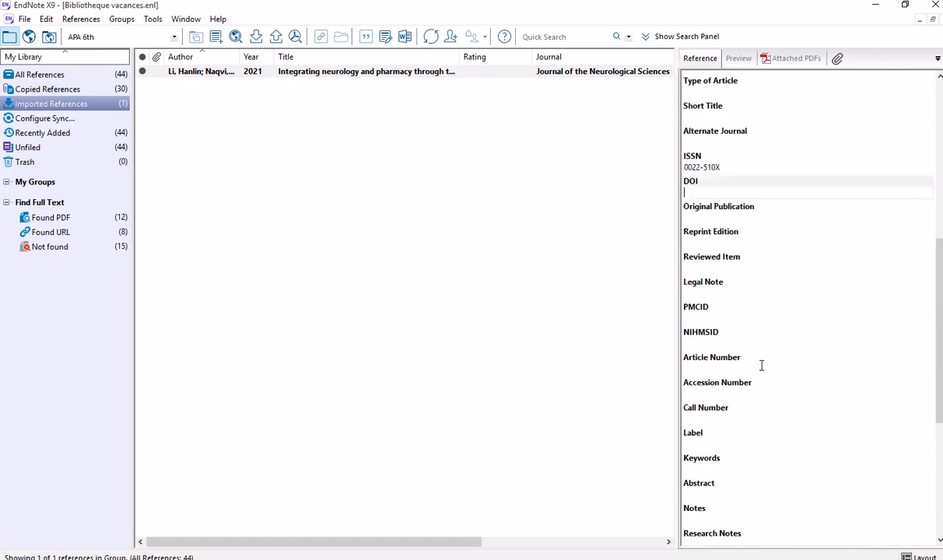
- Search all references in the library for "integrating" and view the fields of the first telemedicine reference
{"action": "scroll", "coordinate": [762, 371], "scroll_direction": "up", "scroll_amount": 5}
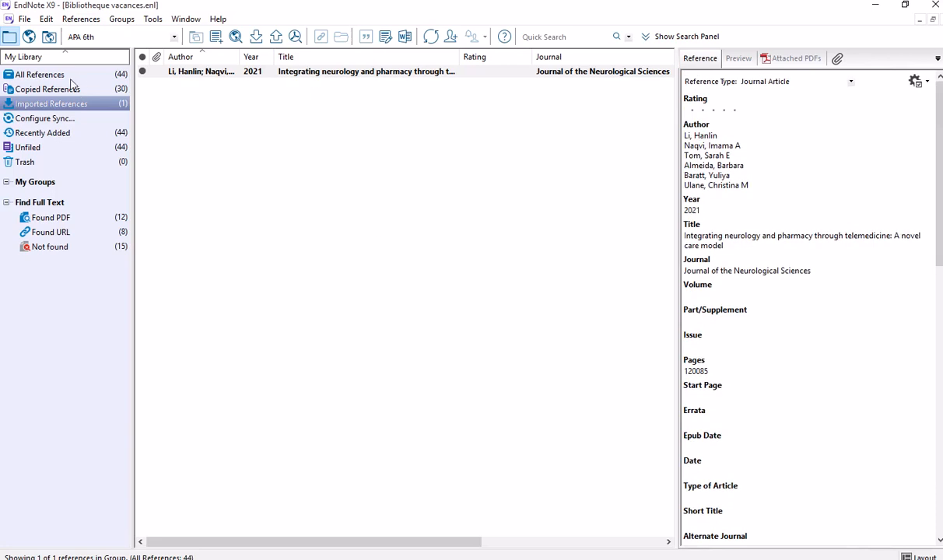
{"action": "left_click", "coordinate": [119, 75]}
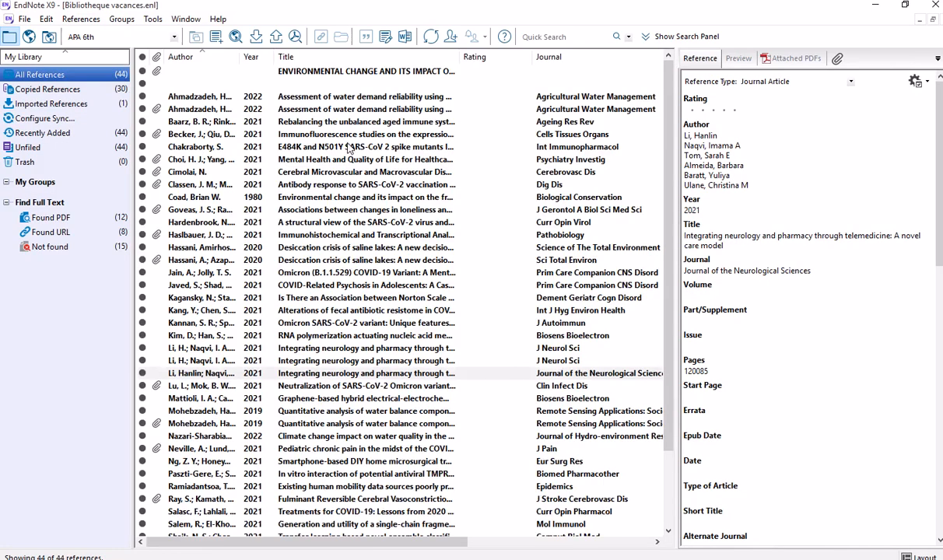
{"action": "left_click", "coordinate": [545, 36]}
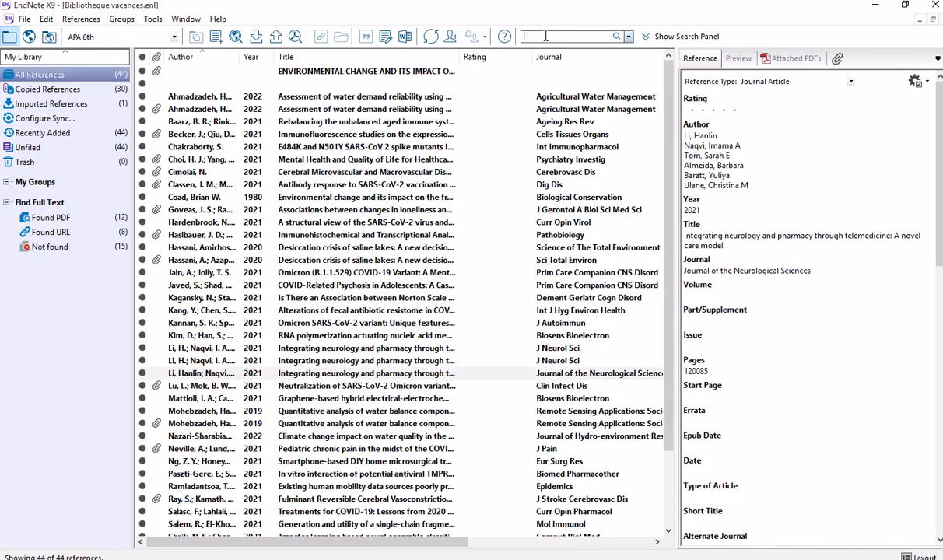
{"action": "type", "text": "l"}
{"action": "key", "text": "Return"}
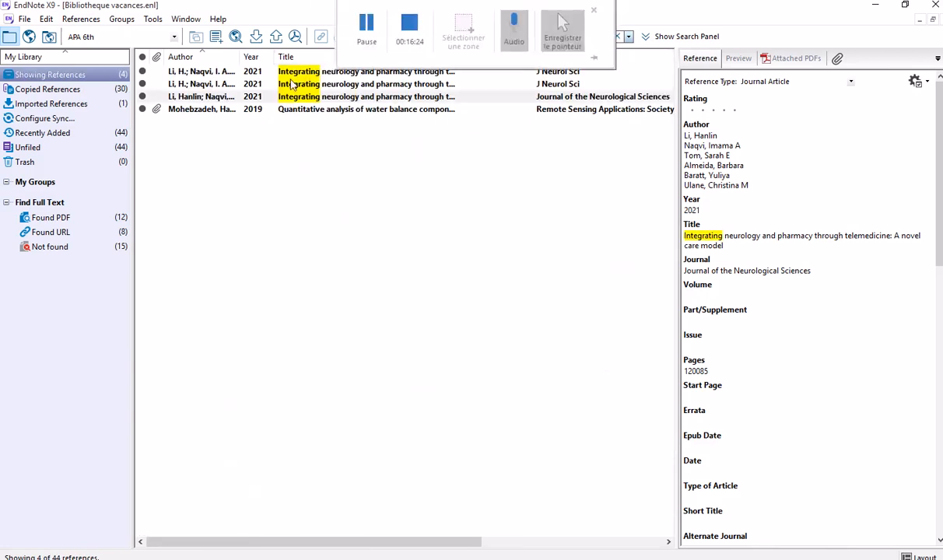
{"action": "left_click", "coordinate": [350, 73]}
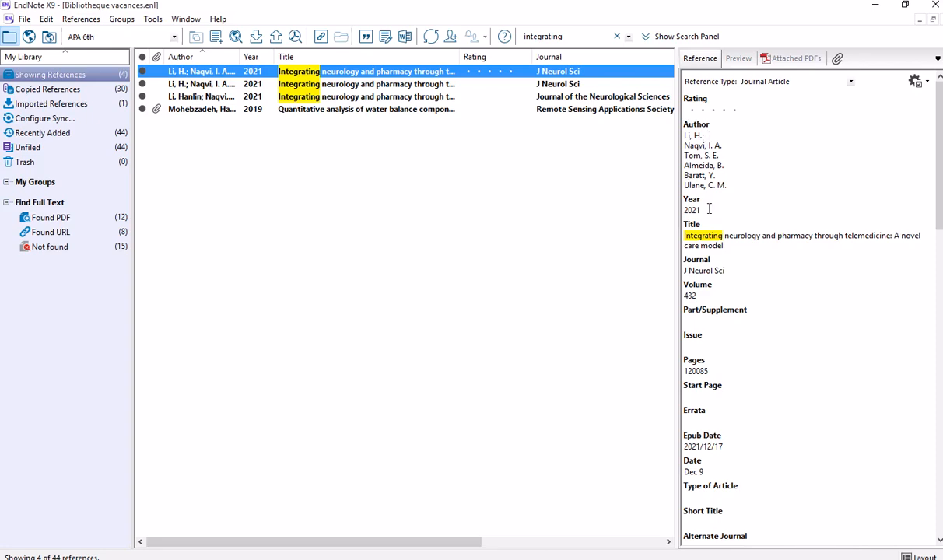
{"action": "scroll", "coordinate": [708, 210], "scroll_direction": "down", "scroll_amount": 1}
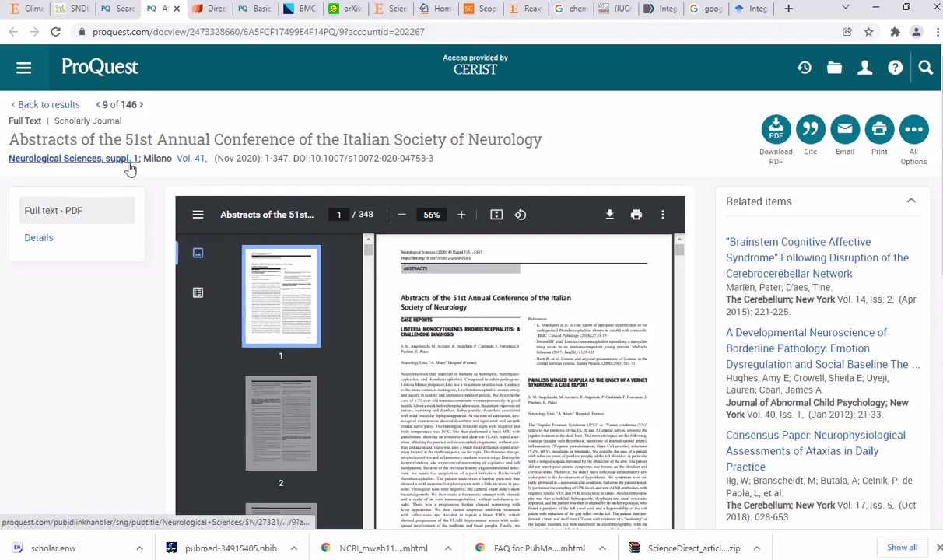
- Switch to ProQuest and examine the record and PDF preview of the Italian Society of Neurology conference abstracts
{"action": "scroll", "coordinate": [175, 126], "scroll_direction": "down", "scroll_amount": 1}
{"action": "scroll", "coordinate": [233, 204], "scroll_direction": "down", "scroll_amount": 3}
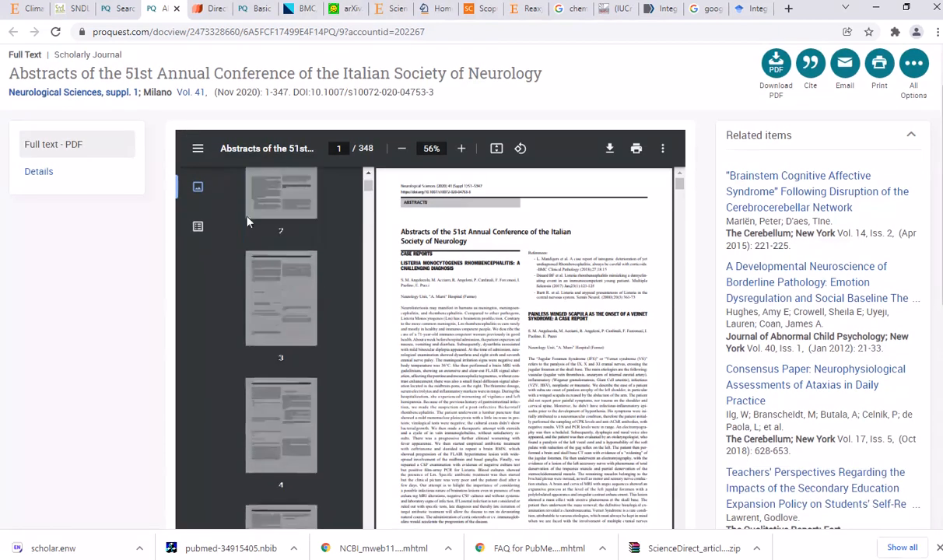
{"action": "scroll", "coordinate": [248, 221], "scroll_direction": "up", "scroll_amount": 3}
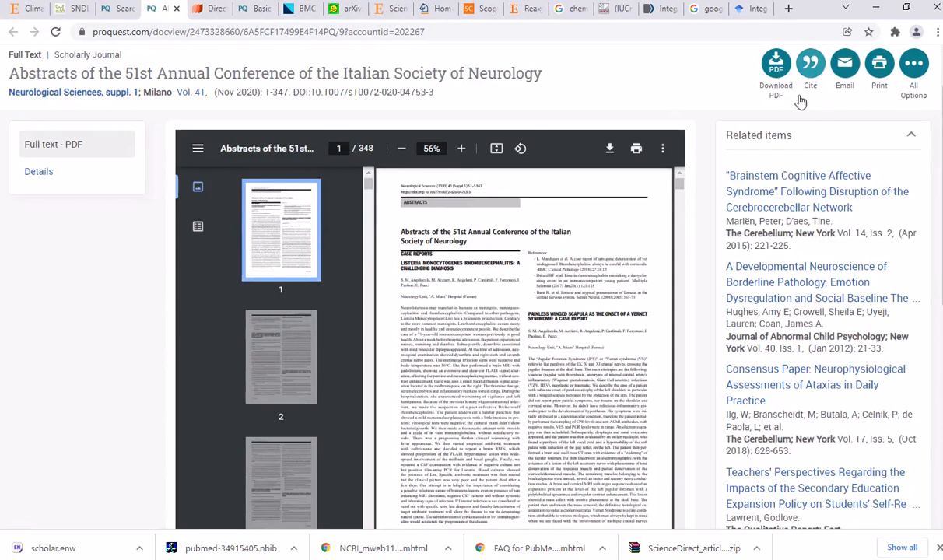
{"action": "scroll", "coordinate": [610, 92], "scroll_direction": "up", "scroll_amount": 1}
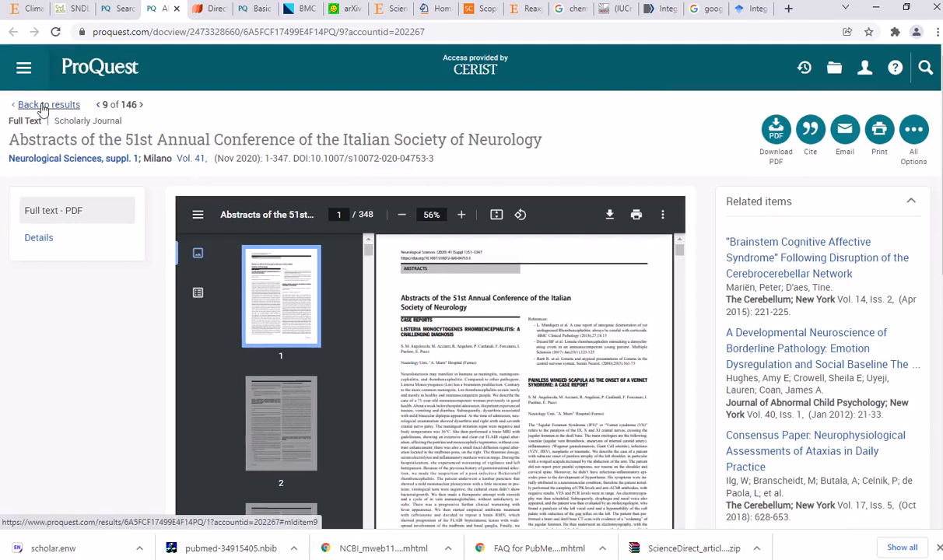
- Step forward two ProQuest records to the article on health informatics publication trends in Saudi Arabia
{"action": "left_click", "coordinate": [140, 106]}
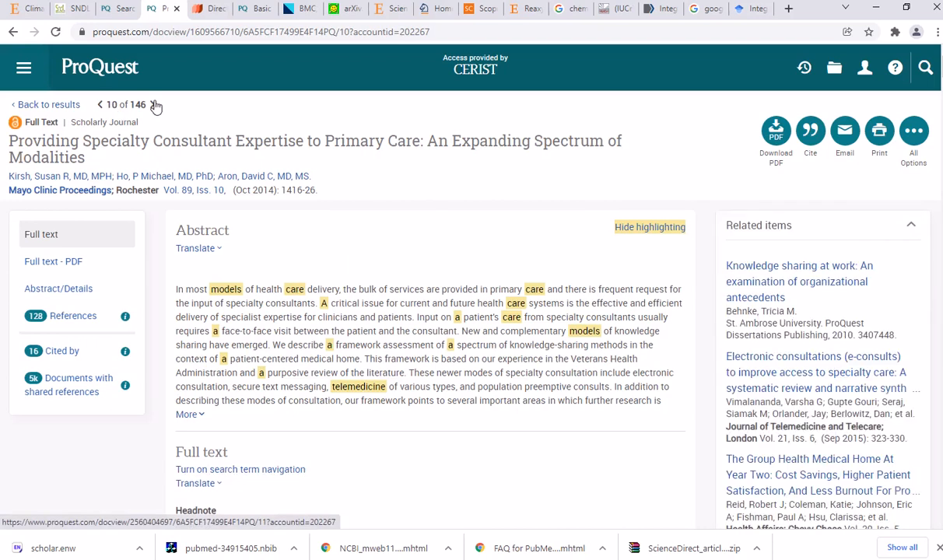
{"action": "left_click", "coordinate": [154, 105]}
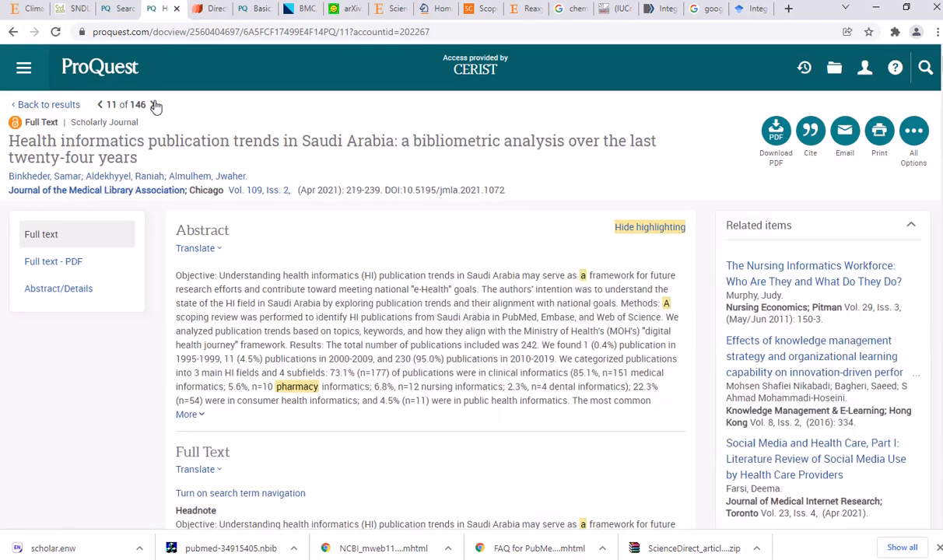
{"action": "scroll", "coordinate": [156, 107], "scroll_direction": "down", "scroll_amount": 5}
{"action": "mouse_move", "coordinate": [544, 9]}
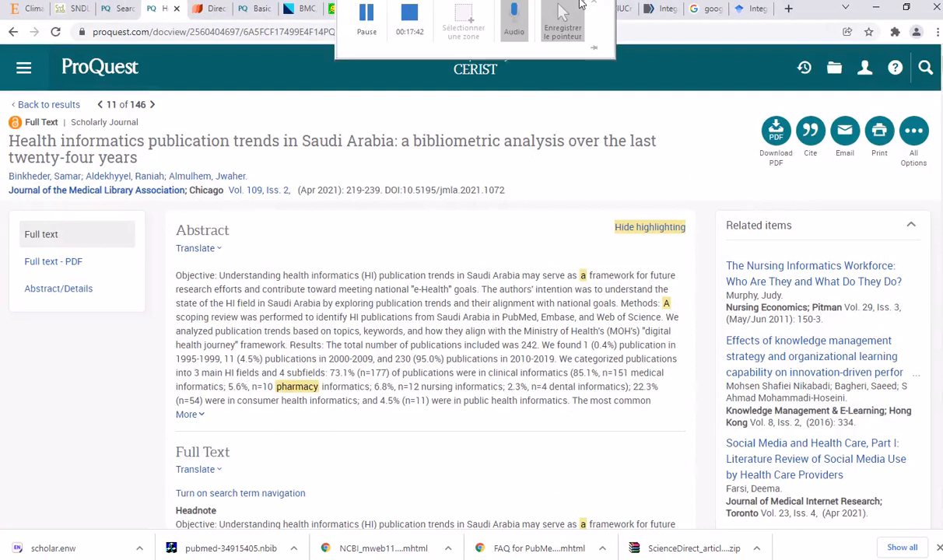
{"action": "left_click", "coordinate": [366, 23]}
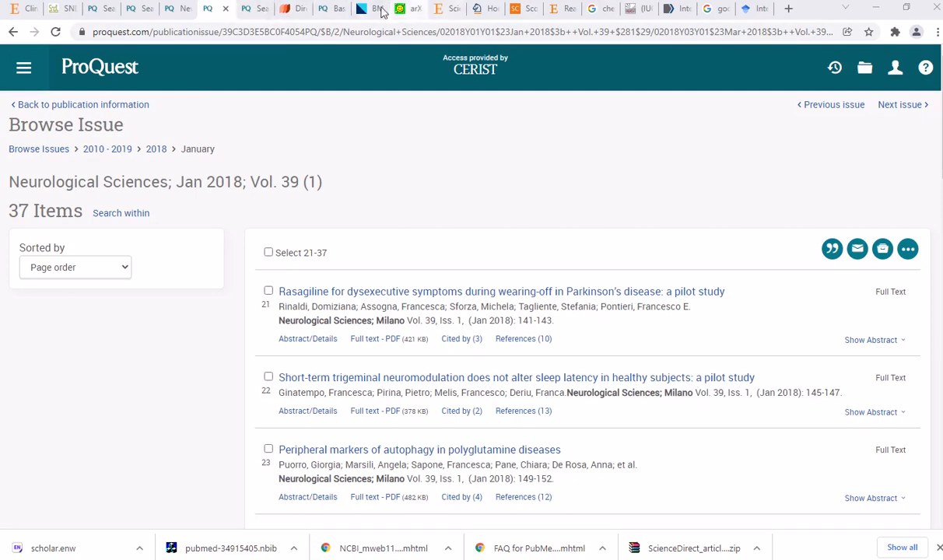
- View the ProQuest resource details on the SNDL portal and return to the Neurological Sciences January 2018 issue
{"action": "left_click", "coordinate": [67, 11]}
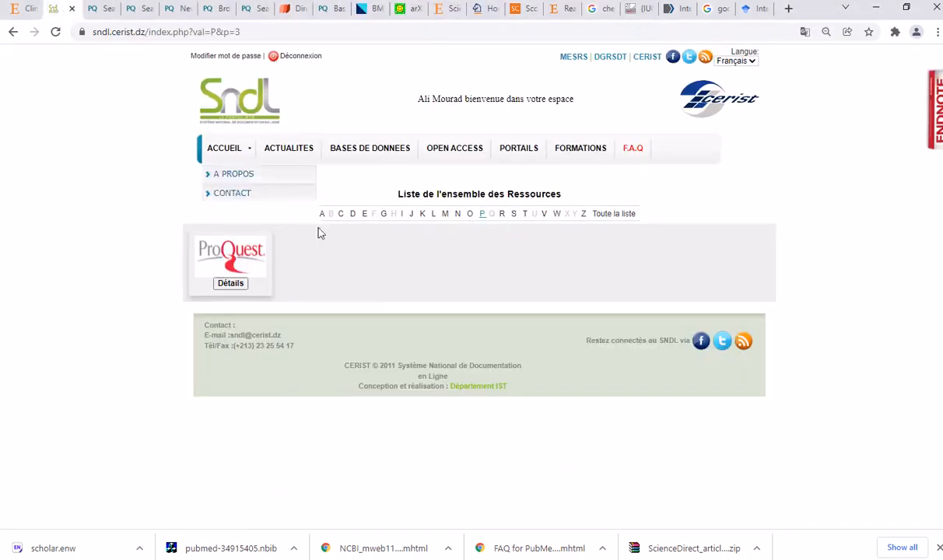
{"action": "left_click", "coordinate": [230, 284]}
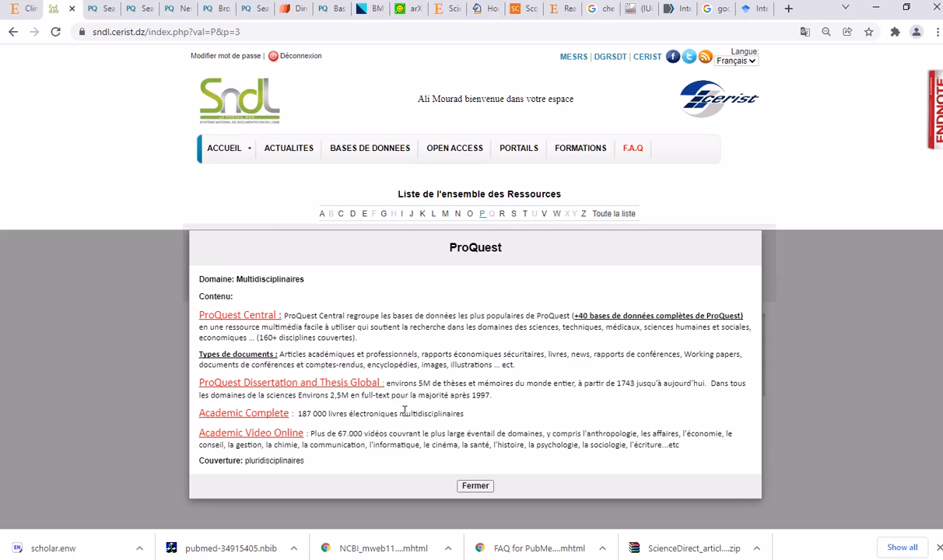
{"action": "left_click", "coordinate": [179, 14]}
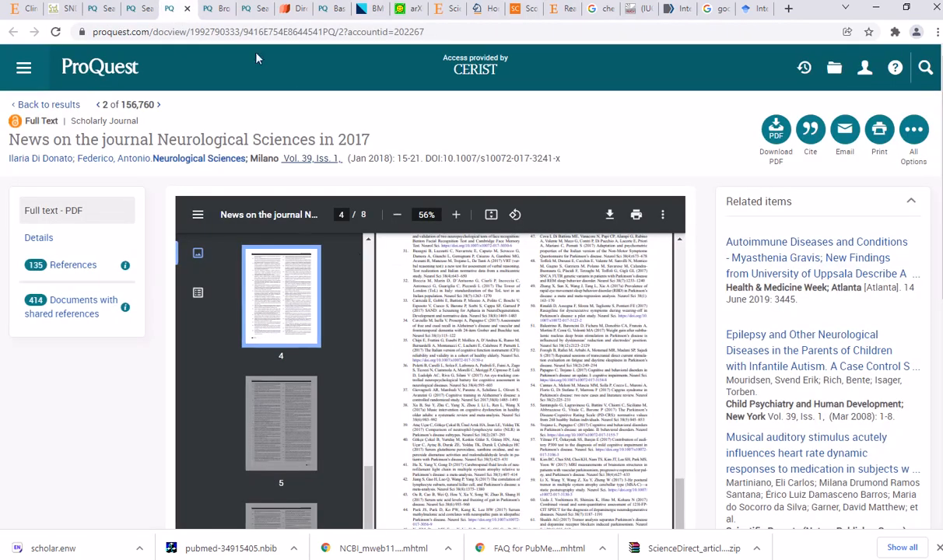
{"action": "left_click", "coordinate": [210, 12]}
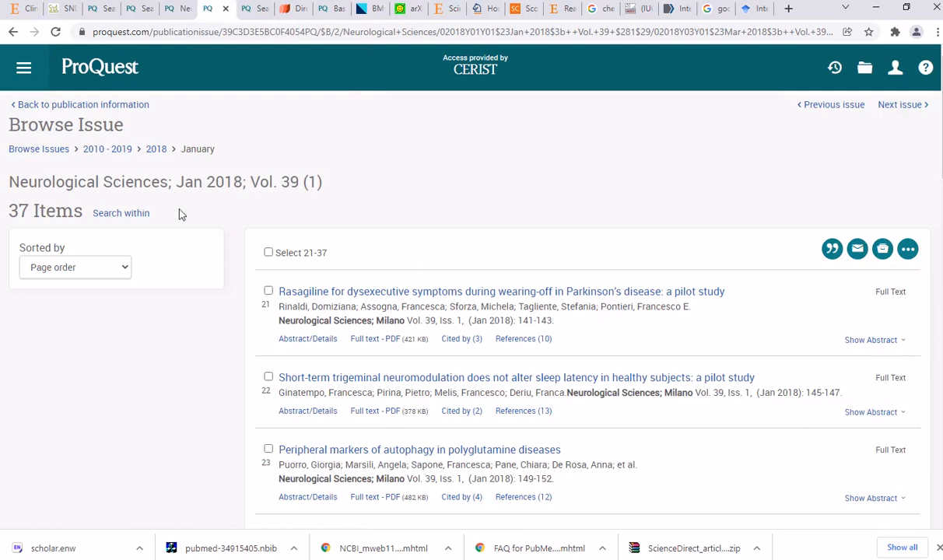
- Switch to EndNote and check the 2019 Lake Urmia water balance reference's fields for missing information
{"action": "left_click", "coordinate": [567, 559]}
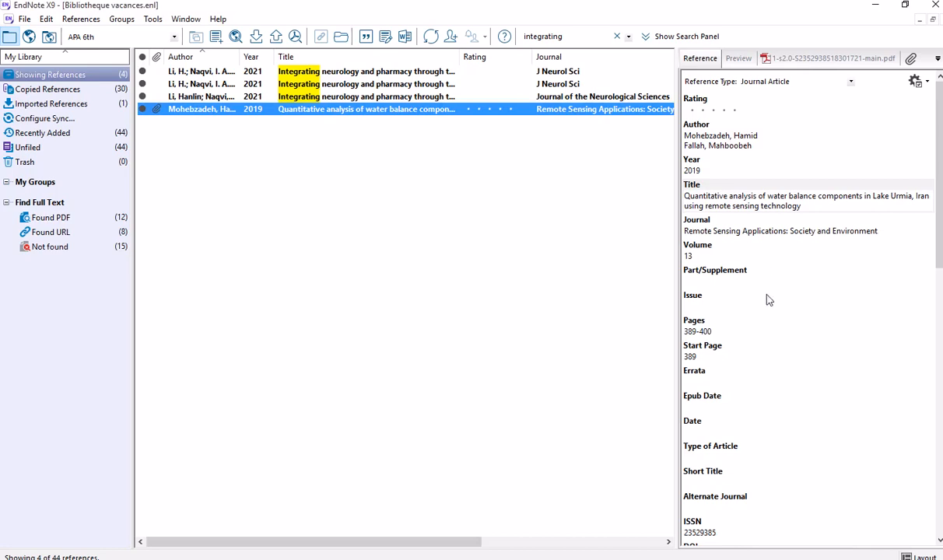
{"action": "scroll", "coordinate": [743, 319], "scroll_direction": "down", "scroll_amount": 1}
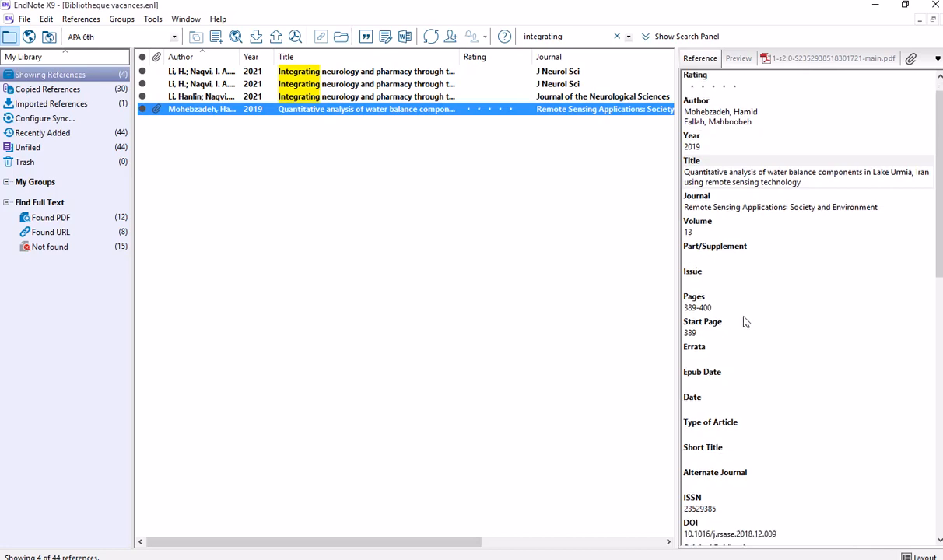
{"action": "scroll", "coordinate": [742, 296], "scroll_direction": "down", "scroll_amount": 5}
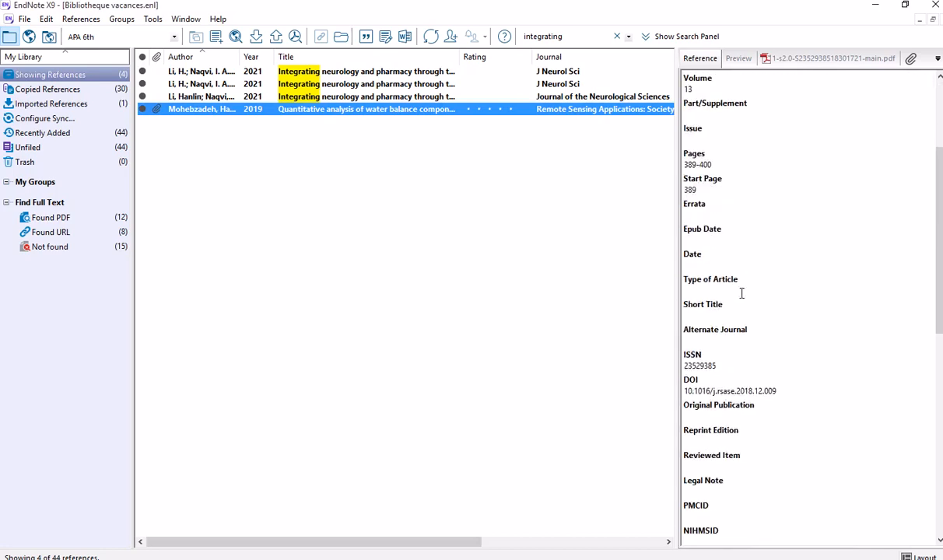
{"action": "scroll", "coordinate": [742, 293], "scroll_direction": "down", "scroll_amount": 3}
{"action": "scroll", "coordinate": [741, 296], "scroll_direction": "up", "scroll_amount": 8}
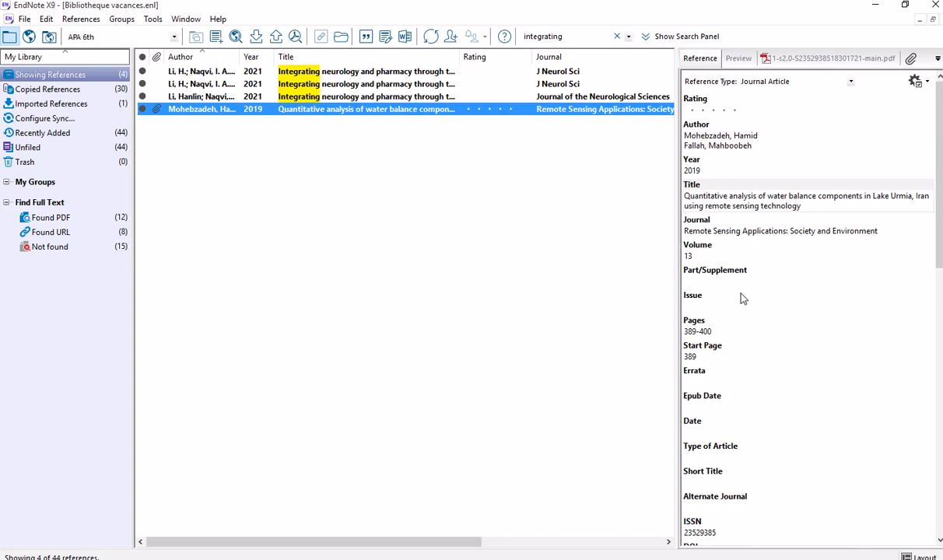
- Compare the fields of the Journal of the Neurological Sciences telemedicine reference with those of the second J Neurol Sci entry
{"action": "left_click", "coordinate": [444, 97]}
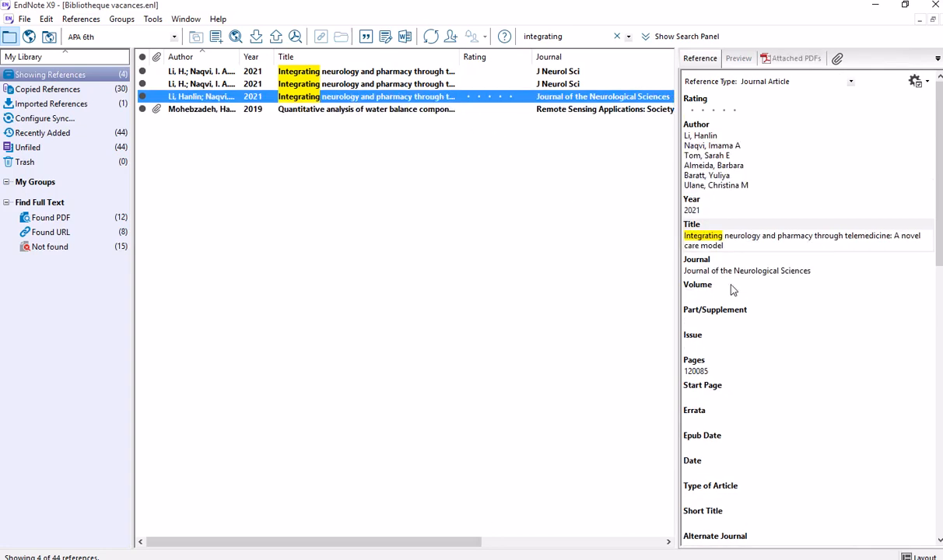
{"action": "scroll", "coordinate": [788, 282], "scroll_direction": "down", "scroll_amount": 3}
{"action": "scroll", "coordinate": [788, 280], "scroll_direction": "down", "scroll_amount": 5}
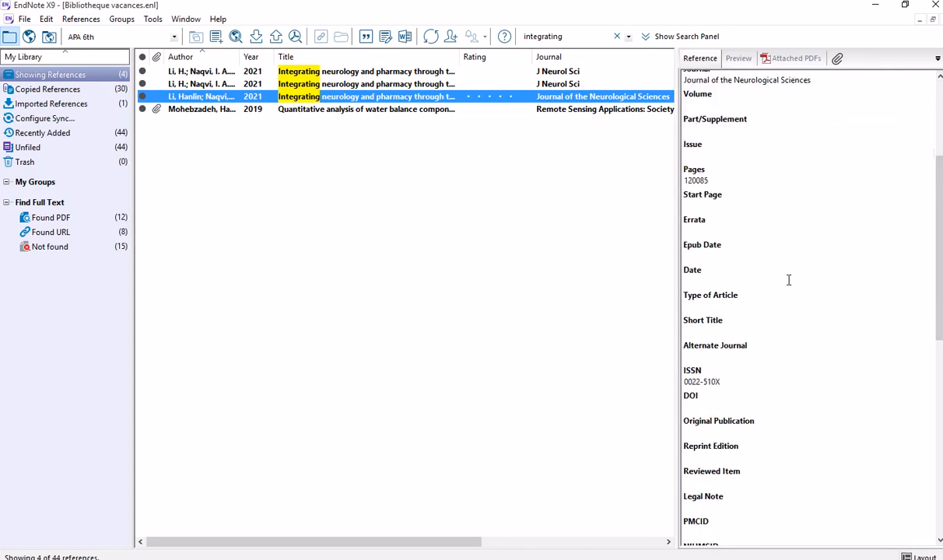
{"action": "scroll", "coordinate": [788, 280], "scroll_direction": "up", "scroll_amount": 3}
{"action": "scroll", "coordinate": [788, 280], "scroll_direction": "up", "scroll_amount": 4}
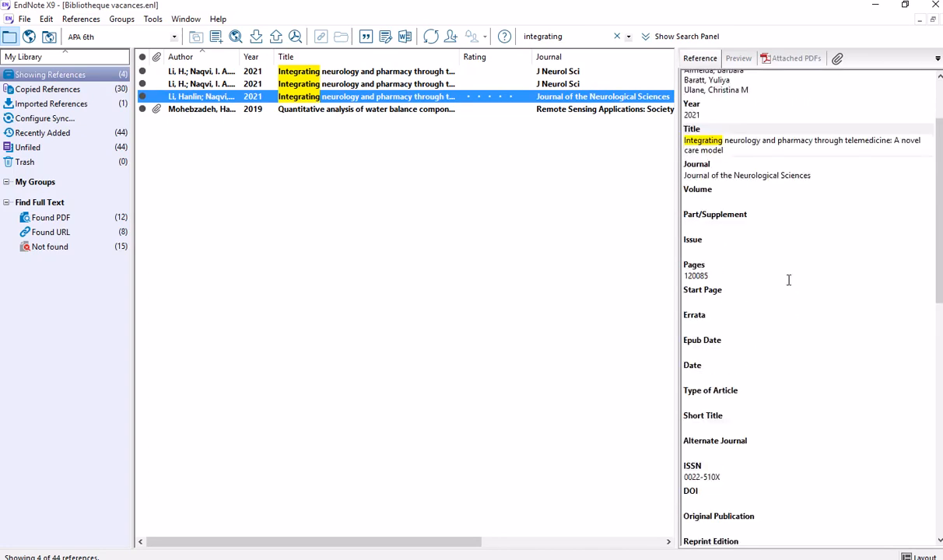
{"action": "scroll", "coordinate": [788, 284], "scroll_direction": "up", "scroll_amount": 1}
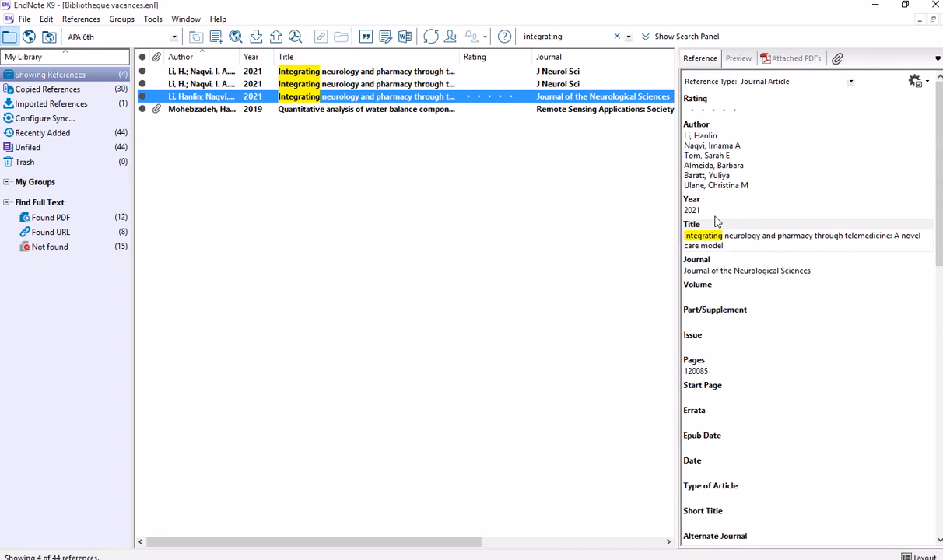
{"action": "left_click", "coordinate": [445, 85]}
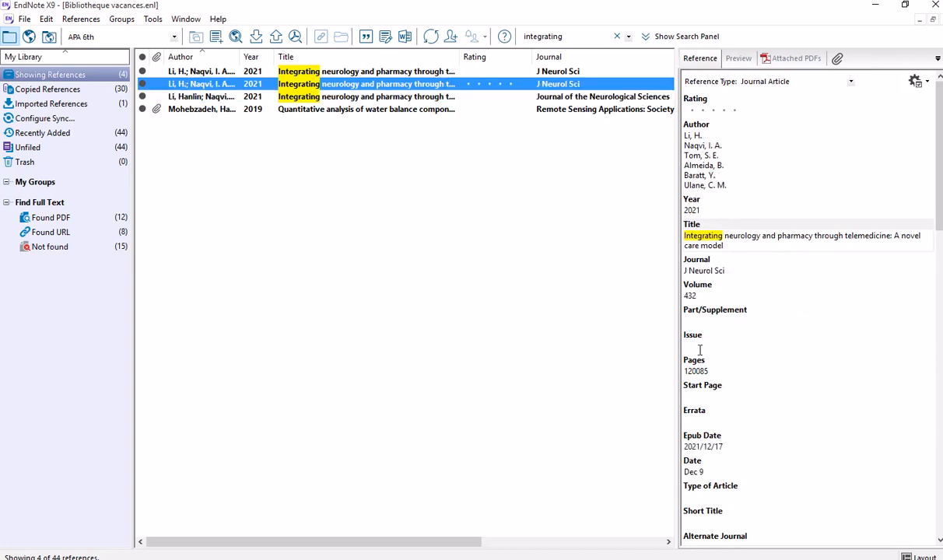
{"action": "scroll", "coordinate": [743, 389], "scroll_direction": "down", "scroll_amount": 1}
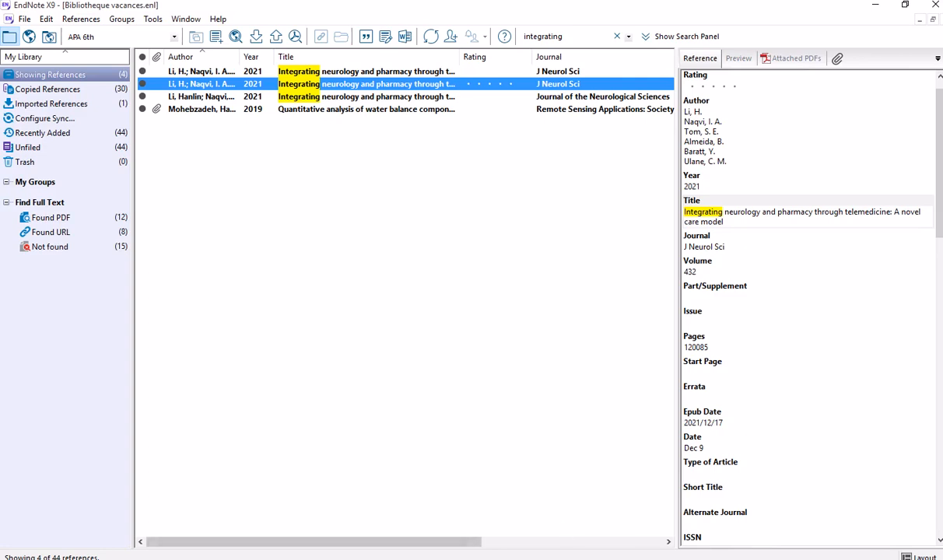
- Switch to ProQuest and look through the article list of Neurological Sciences, Jan 2018, Vol. 39 (1)
{"action": "key", "text": "alt+Tab"}
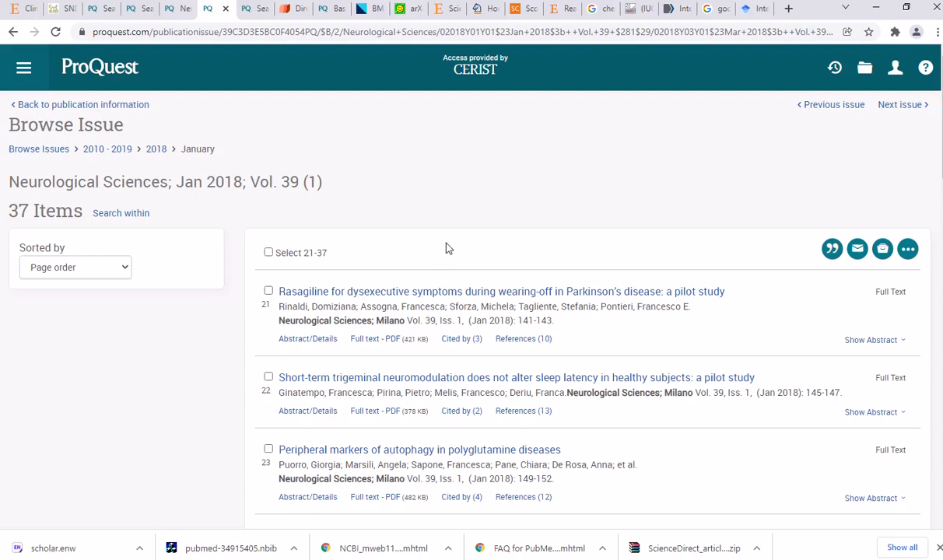
{"action": "scroll", "coordinate": [447, 247], "scroll_direction": "down", "scroll_amount": 2}
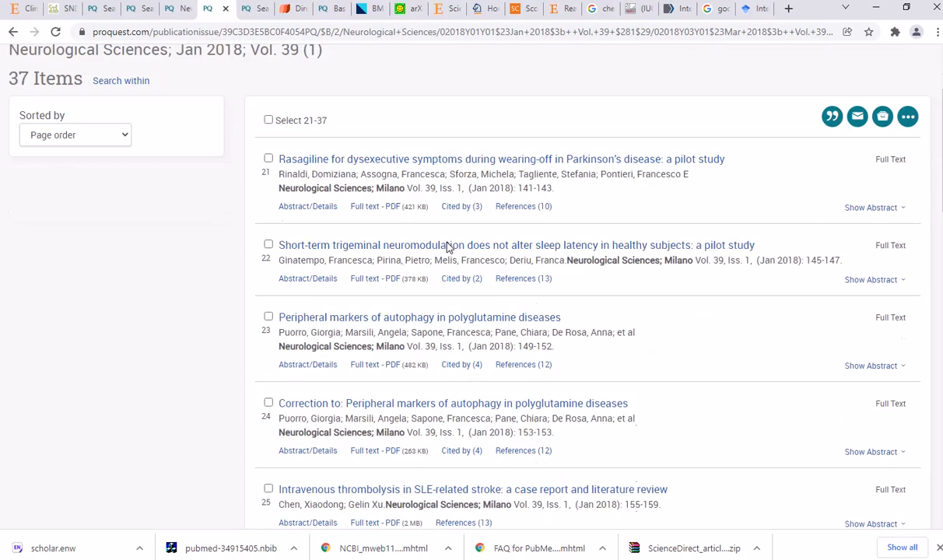
{"action": "scroll", "coordinate": [373, 179], "scroll_direction": "up", "scroll_amount": 1}
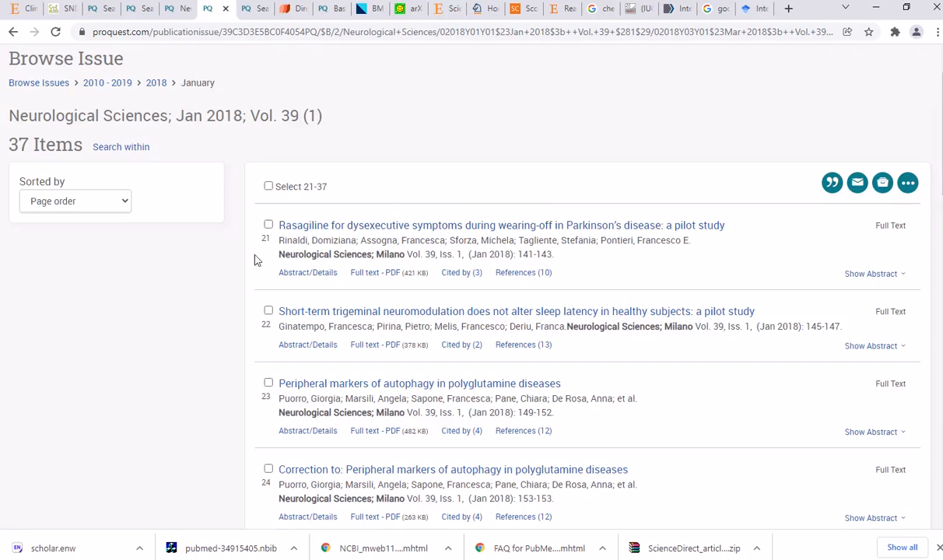
{"action": "scroll", "coordinate": [327, 258], "scroll_direction": "down", "scroll_amount": 1}
{"action": "scroll", "coordinate": [651, 201], "scroll_direction": "up", "scroll_amount": 1}
{"action": "scroll", "coordinate": [892, 240], "scroll_direction": "down", "scroll_amount": 1}
{"action": "scroll", "coordinate": [894, 334], "scroll_direction": "down", "scroll_amount": 2}
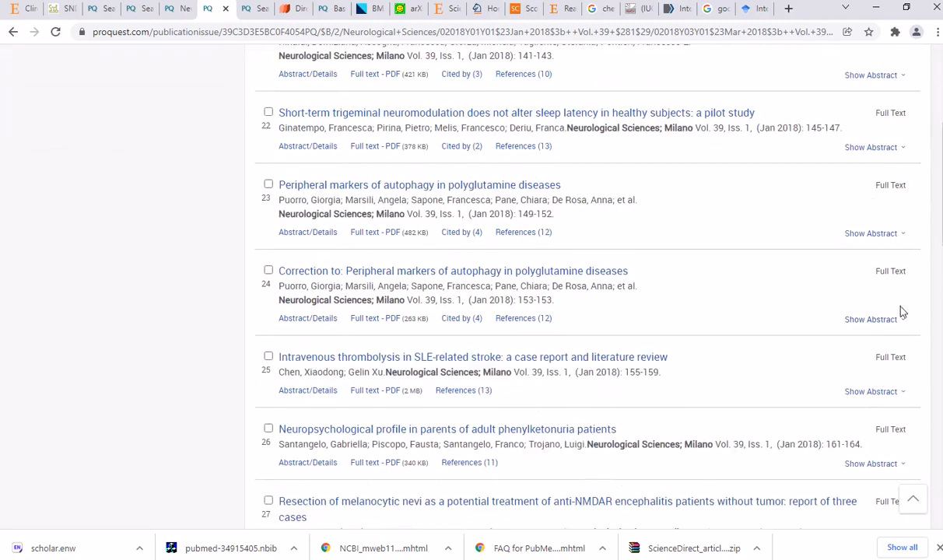
{"action": "scroll", "coordinate": [899, 309], "scroll_direction": "down", "scroll_amount": 1}
{"action": "scroll", "coordinate": [900, 360], "scroll_direction": "down", "scroll_amount": 2}
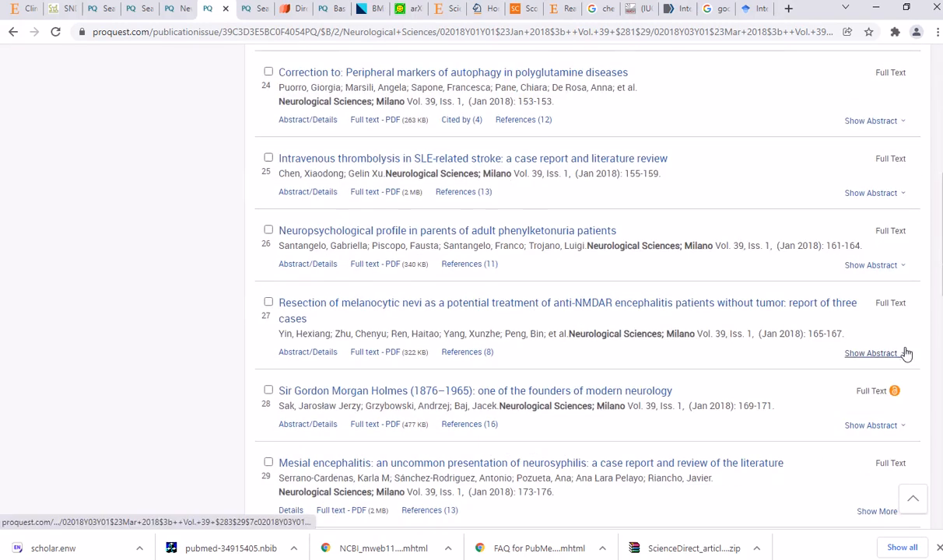
{"action": "scroll", "coordinate": [871, 319], "scroll_direction": "up", "scroll_amount": 2}
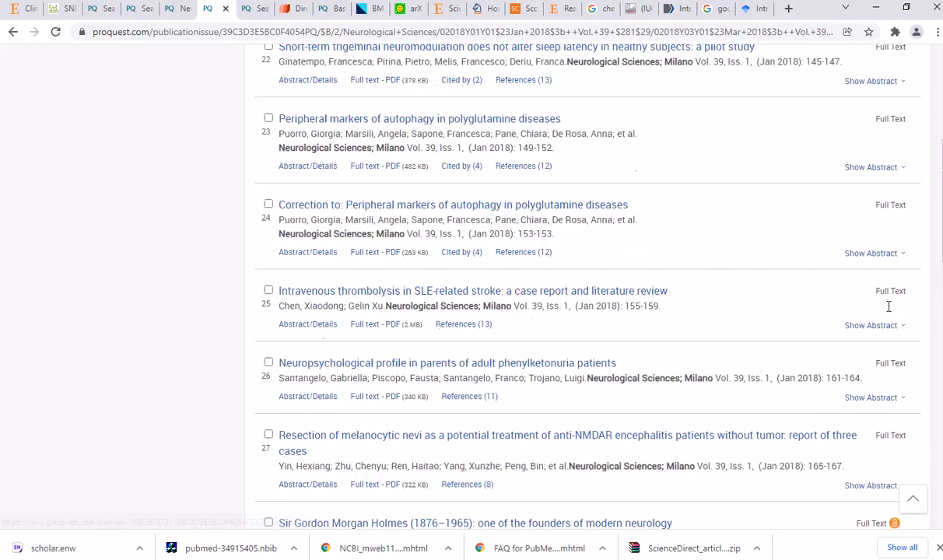
- Select all items 21-37 in the Neurological Sciences January 2018 issue list
{"action": "scroll", "coordinate": [879, 222], "scroll_direction": "up", "scroll_amount": 2}
{"action": "scroll", "coordinate": [875, 216], "scroll_direction": "up", "scroll_amount": 2}
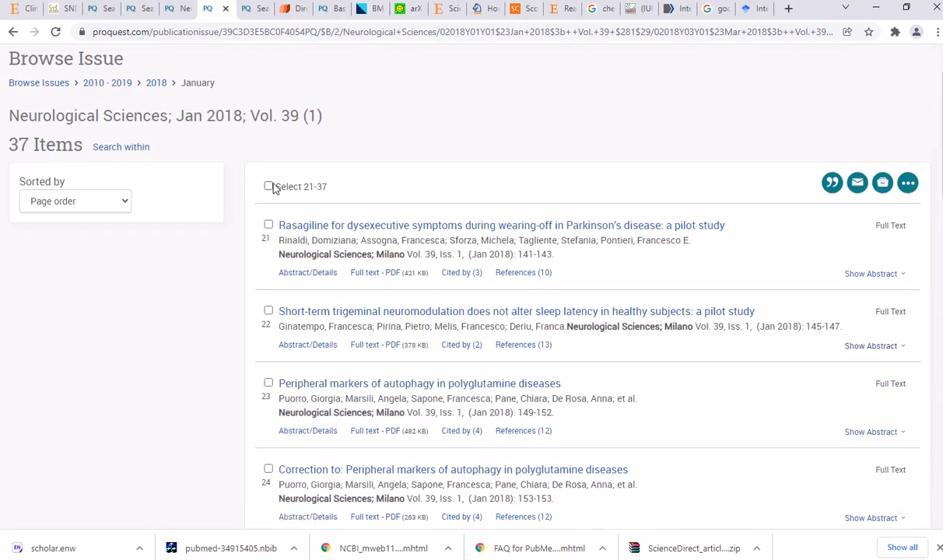
{"action": "left_click", "coordinate": [268, 187]}
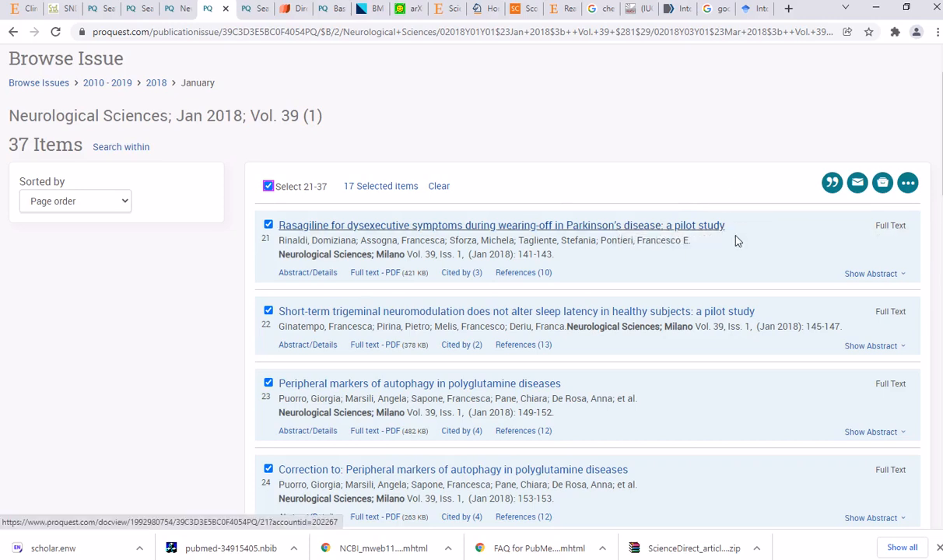
- Open the citations of the selected Neurological Sciences articles, review the APA 6th list and copy it to the clipboard
{"action": "left_click", "coordinate": [832, 182]}
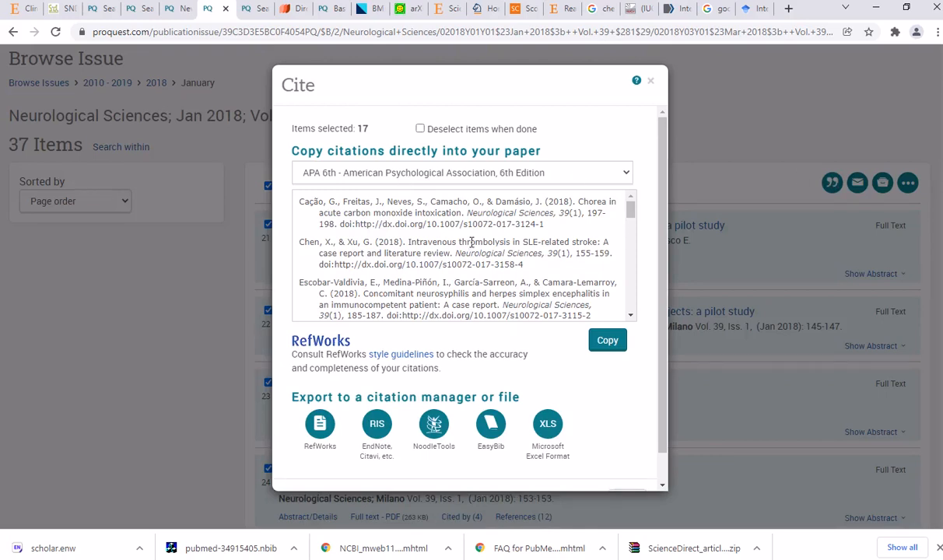
{"action": "scroll", "coordinate": [471, 242], "scroll_direction": "down", "scroll_amount": 1}
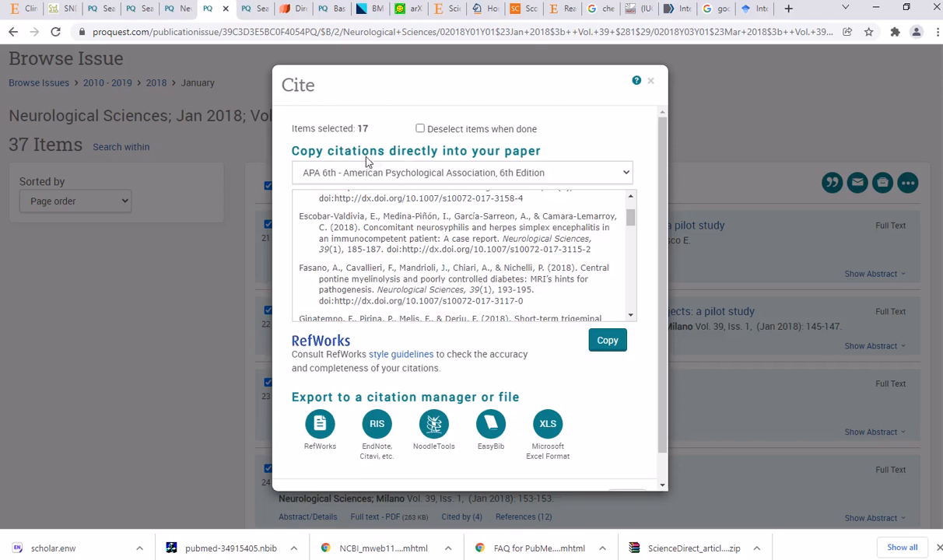
{"action": "scroll", "coordinate": [376, 223], "scroll_direction": "down", "scroll_amount": 8}
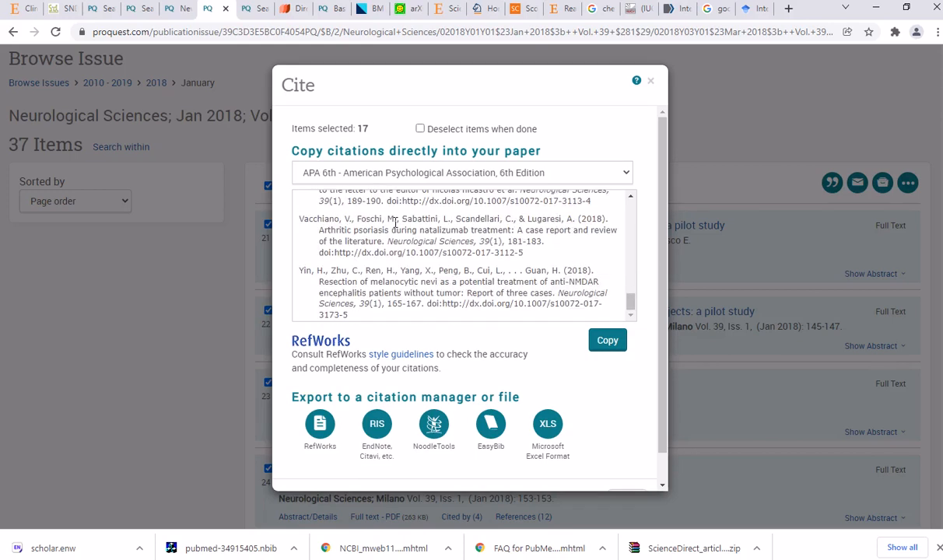
{"action": "left_click", "coordinate": [607, 345]}
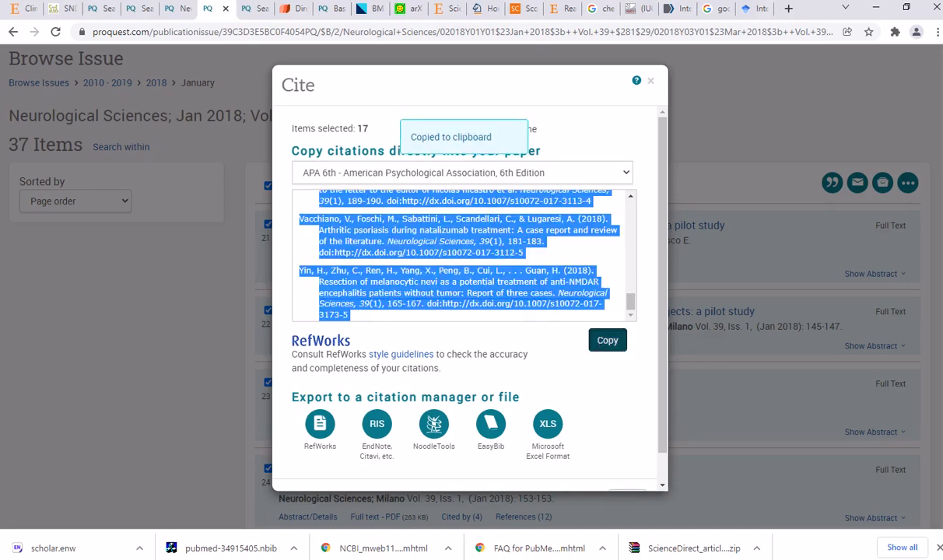
- Switch to the Word document and paste the copied citations on a new line below the ScienceDirect link paragraph
{"action": "key", "text": "alt+Tab"}
{"action": "scroll", "coordinate": [244, 430], "scroll_direction": "down", "scroll_amount": 4}
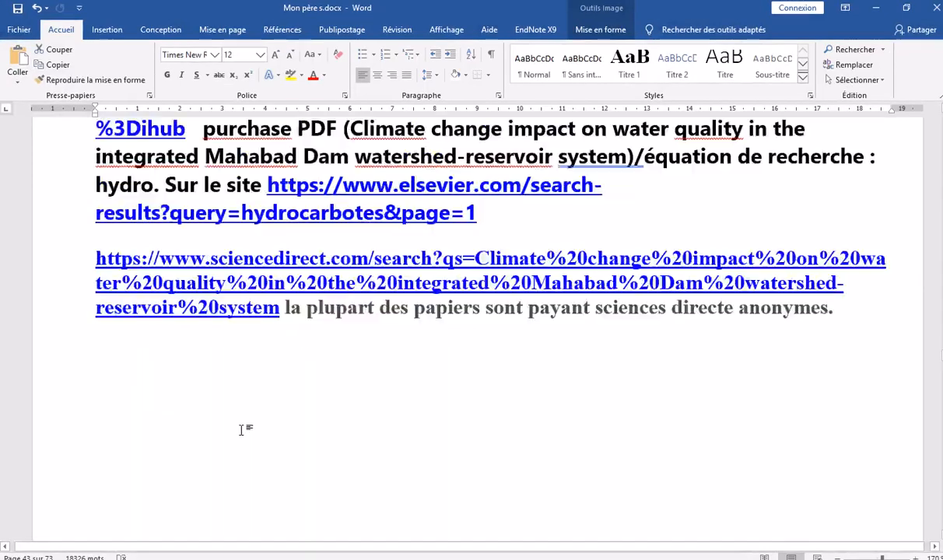
{"action": "left_click", "coordinate": [134, 320]}
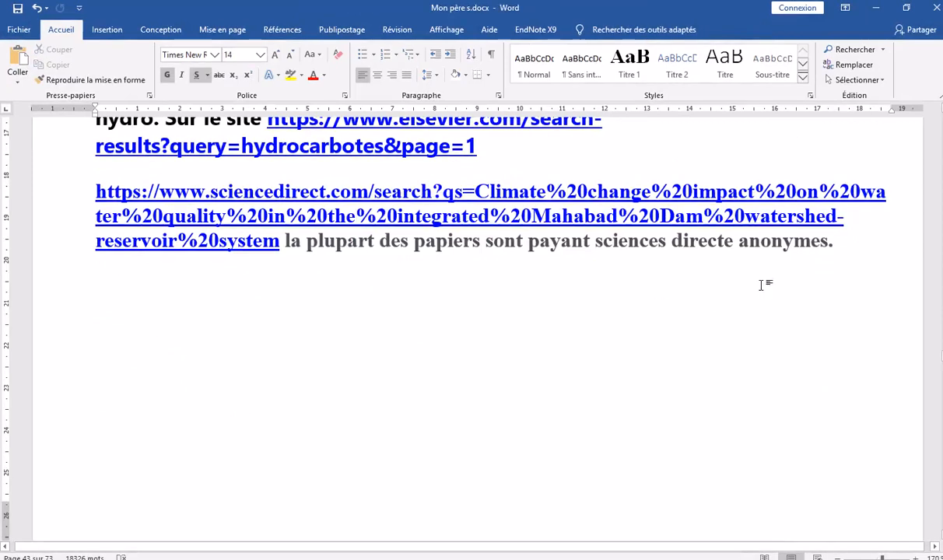
{"action": "left_click", "coordinate": [842, 248]}
{"action": "key", "text": "Return"}
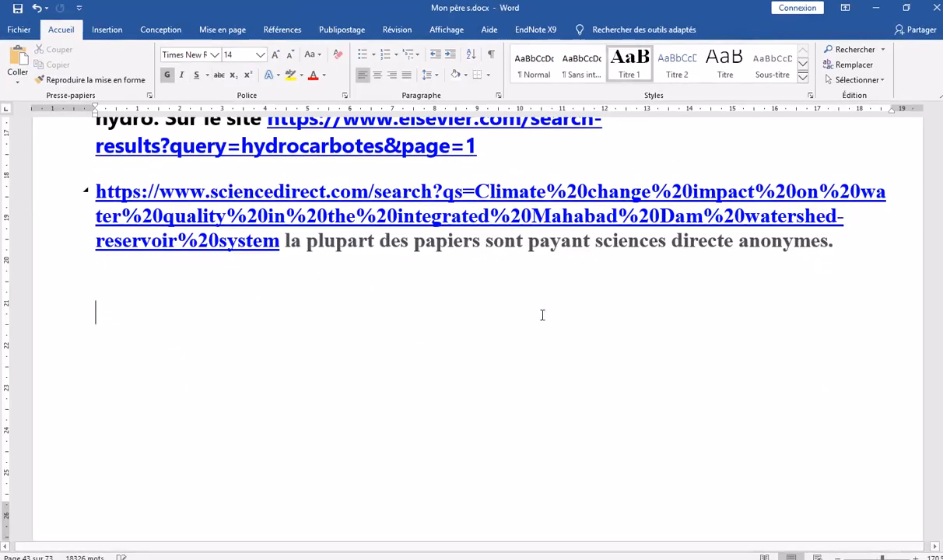
{"action": "right_click", "coordinate": [112, 358]}
{"action": "left_click", "coordinate": [138, 411]}
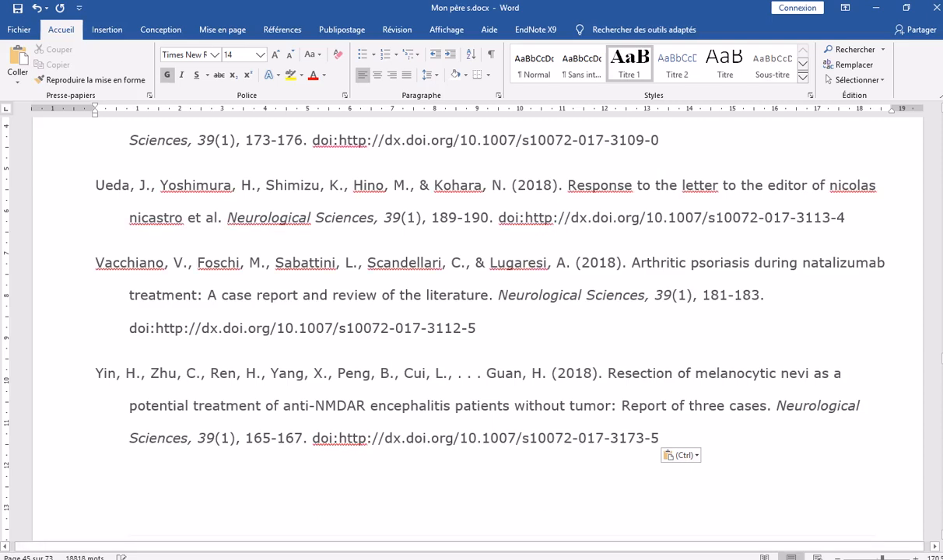
- Return to ProQuest, export the selected articles as RIS with citation, abstract and indexing, and open the downloaded file in EndNote
{"action": "key", "text": "alt+Tab"}
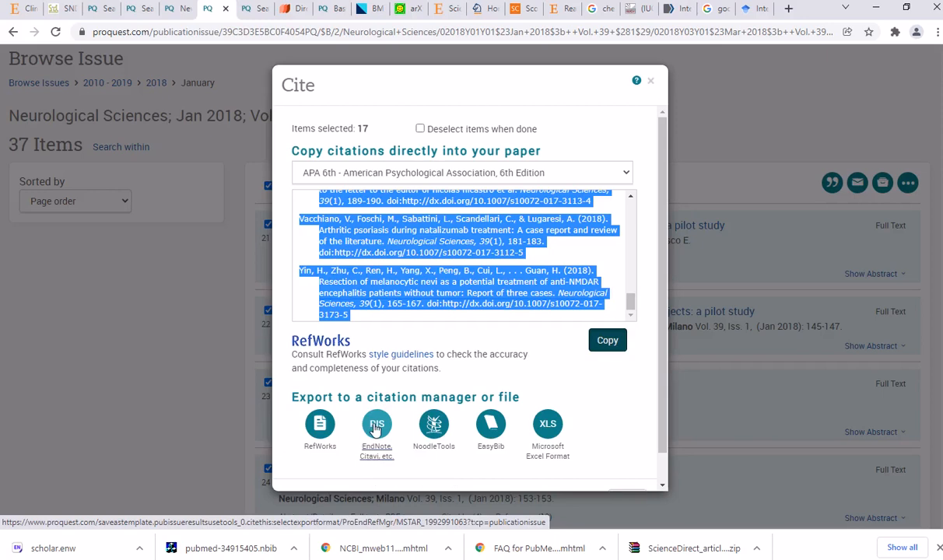
{"action": "left_click", "coordinate": [376, 427]}
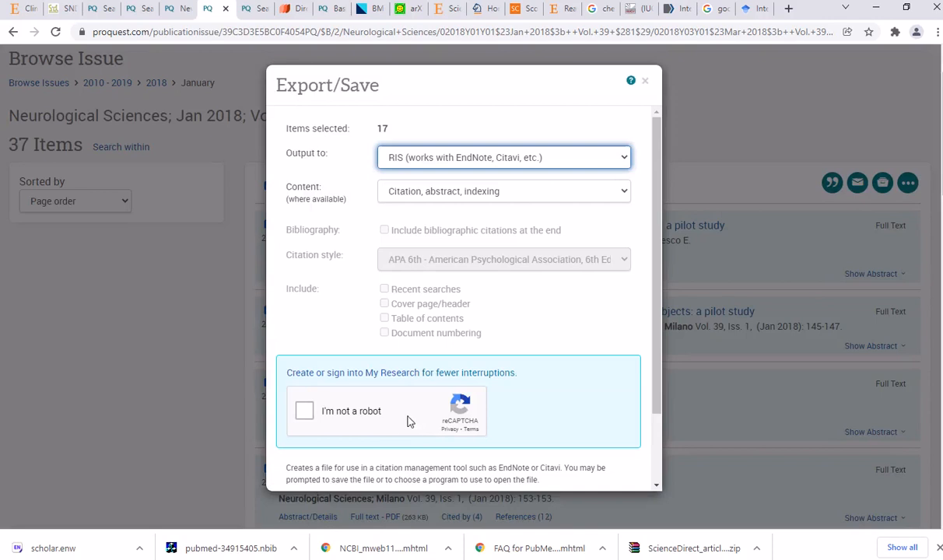
{"action": "left_click", "coordinate": [304, 417]}
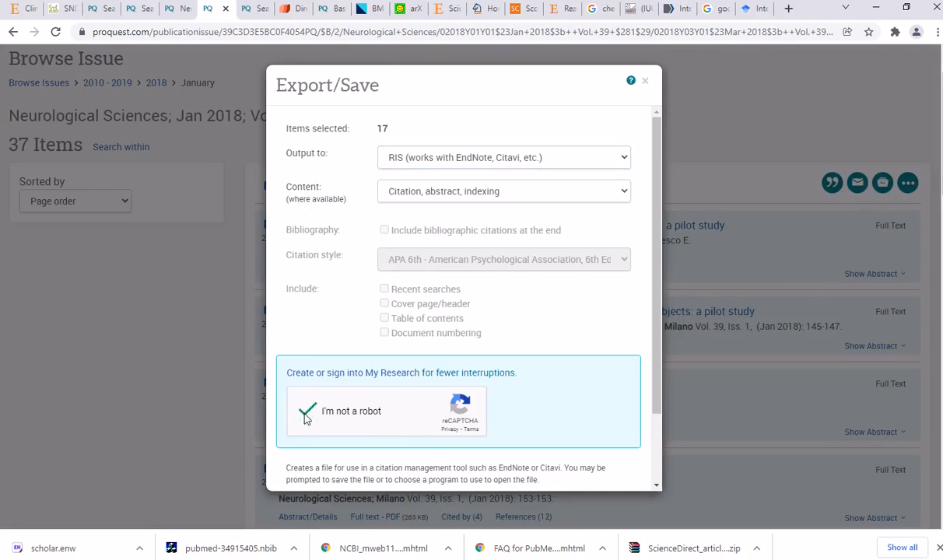
{"action": "scroll", "coordinate": [566, 312], "scroll_direction": "down", "scroll_amount": 3}
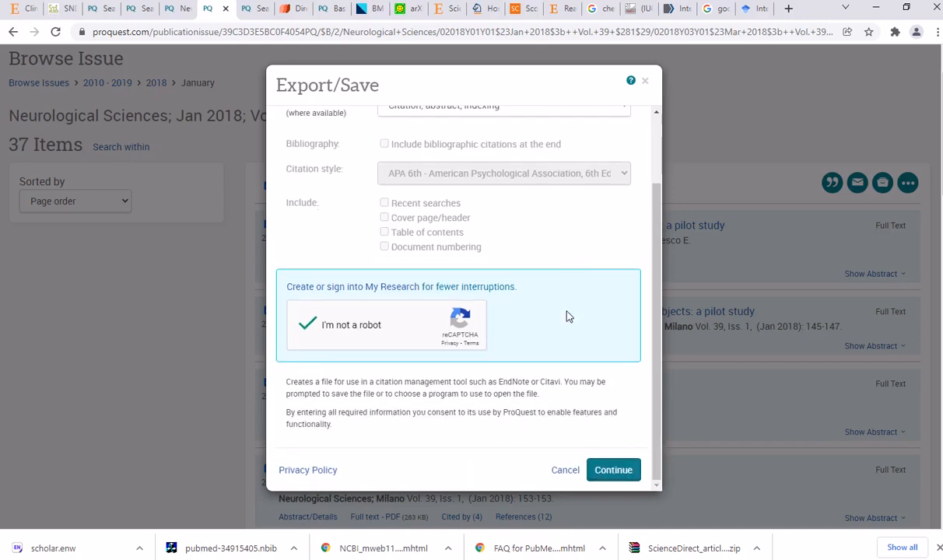
{"action": "left_click", "coordinate": [618, 476]}
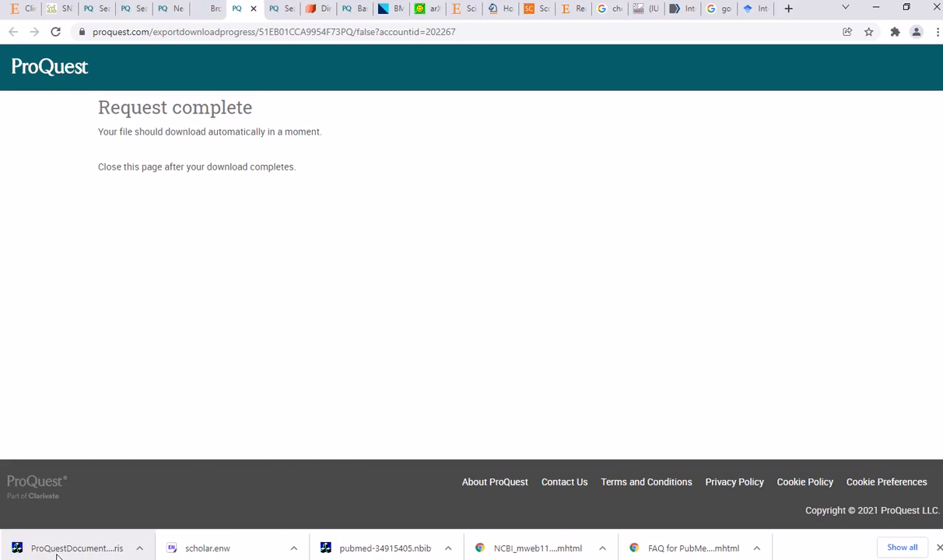
{"action": "left_click", "coordinate": [57, 548]}
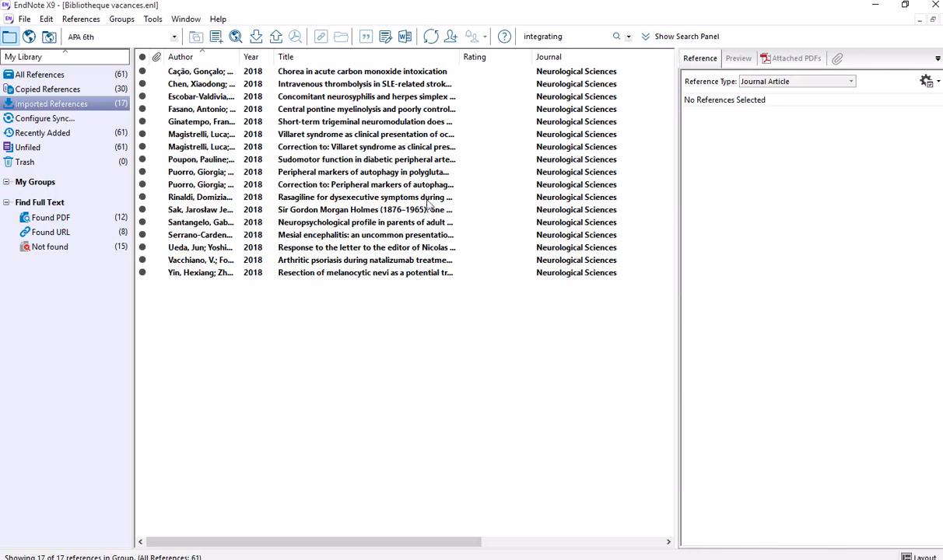
- Check the fields of several imported Neurological Sciences references, from the carbon monoxide chorea article to the Villaret syndrome article
{"action": "left_click", "coordinate": [307, 72]}
{"action": "left_click", "coordinate": [297, 84]}
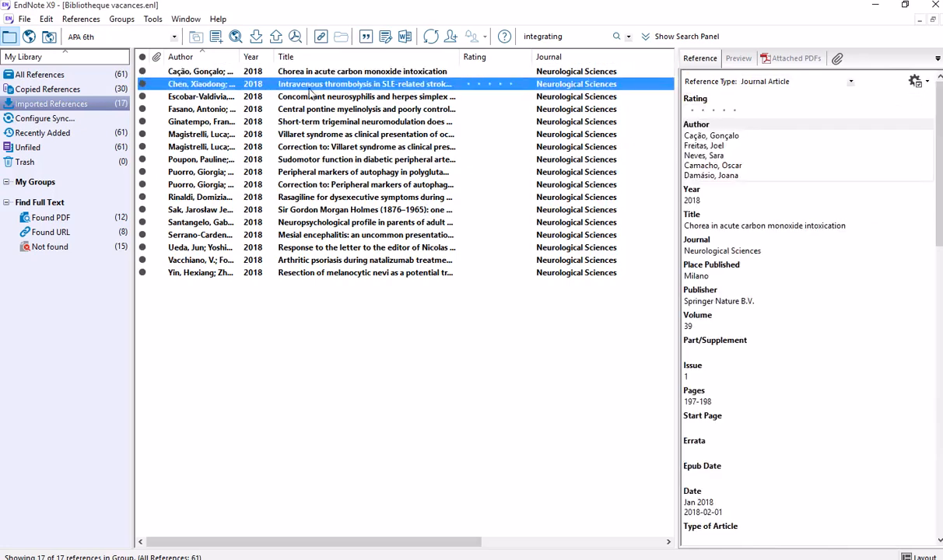
{"action": "left_click", "coordinate": [299, 97]}
{"action": "left_click", "coordinate": [314, 111]}
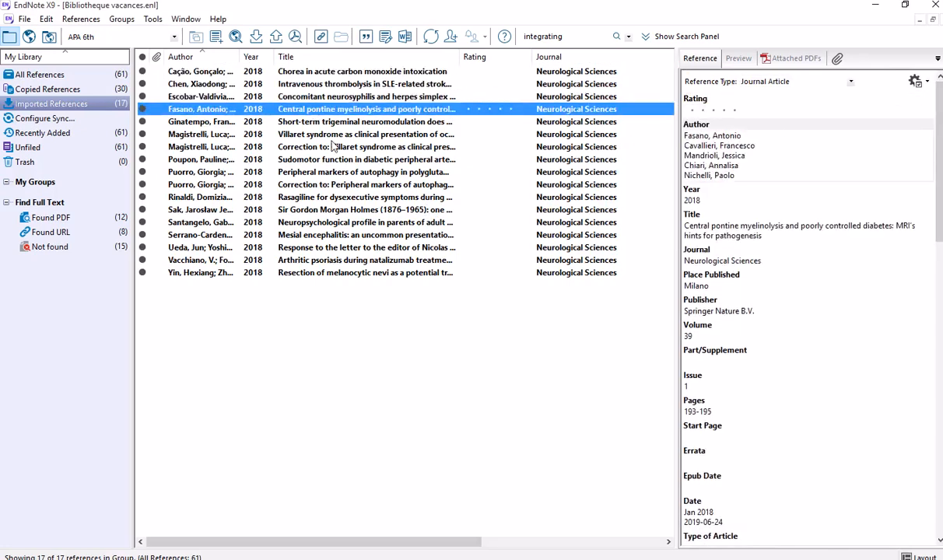
{"action": "left_click", "coordinate": [331, 133]}
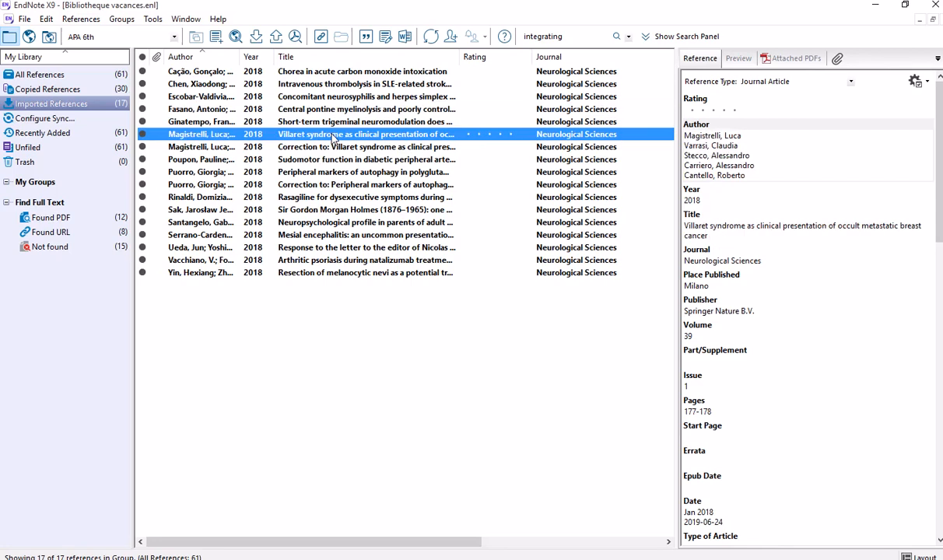
- Select all the imported Neurological Sciences references and find their full text
{"action": "left_click", "coordinate": [325, 71]}
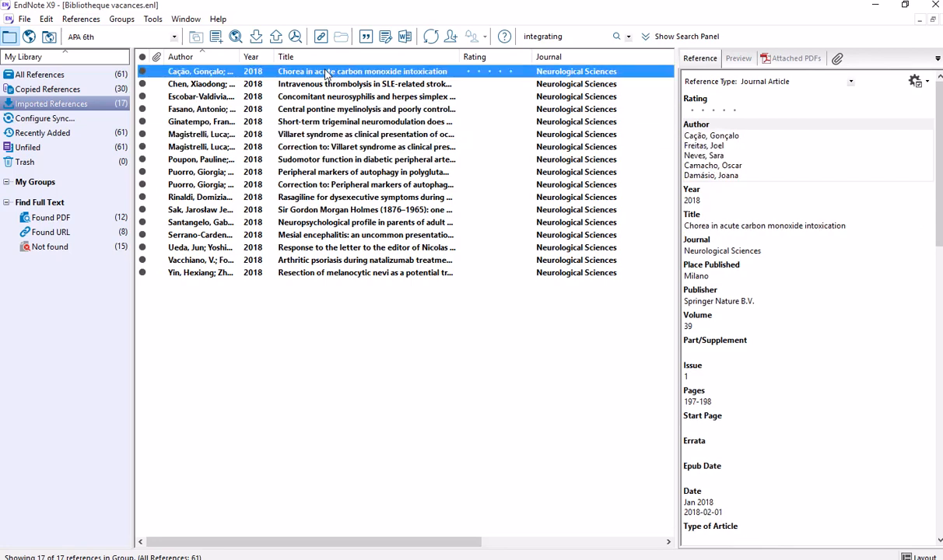
{"action": "left_click", "coordinate": [327, 273], "text": "shift"}
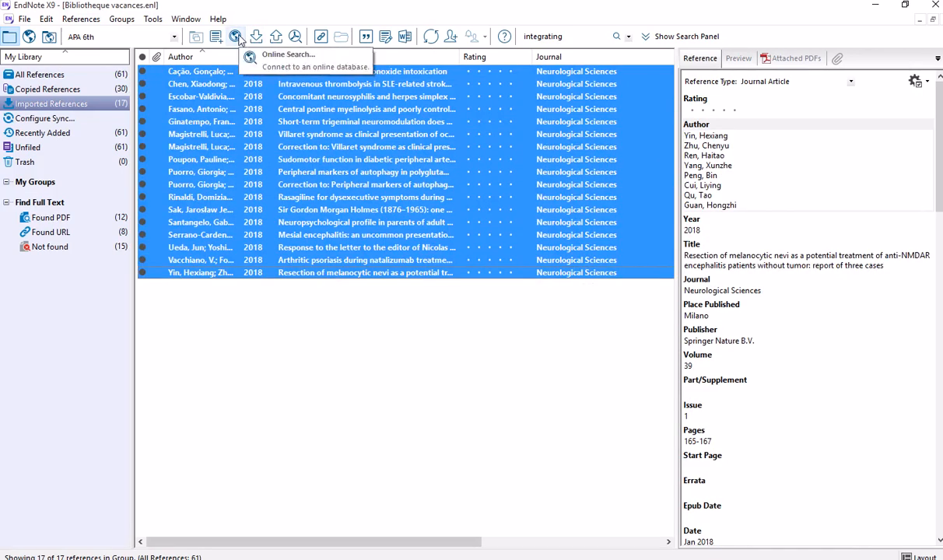
{"action": "left_click", "coordinate": [297, 39]}
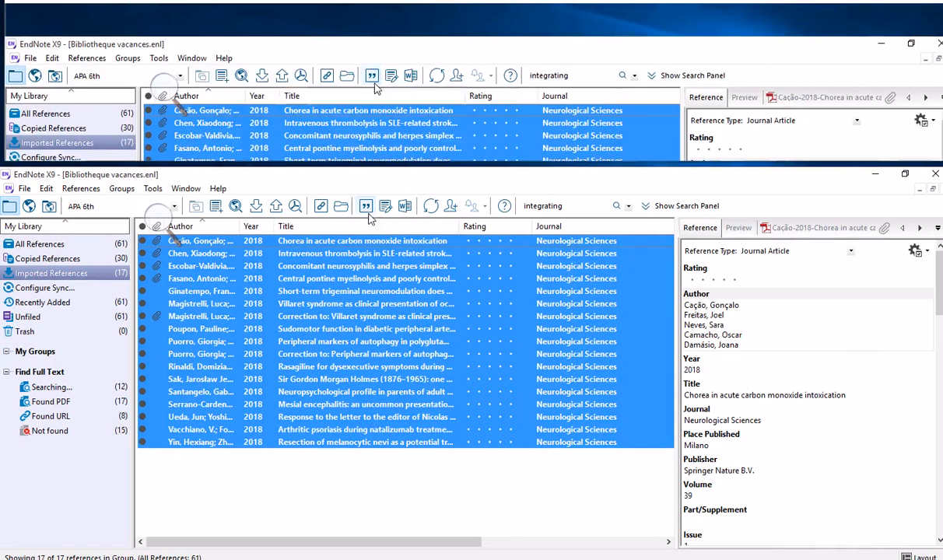
{"action": "mouse_move", "coordinate": [420, 3]}
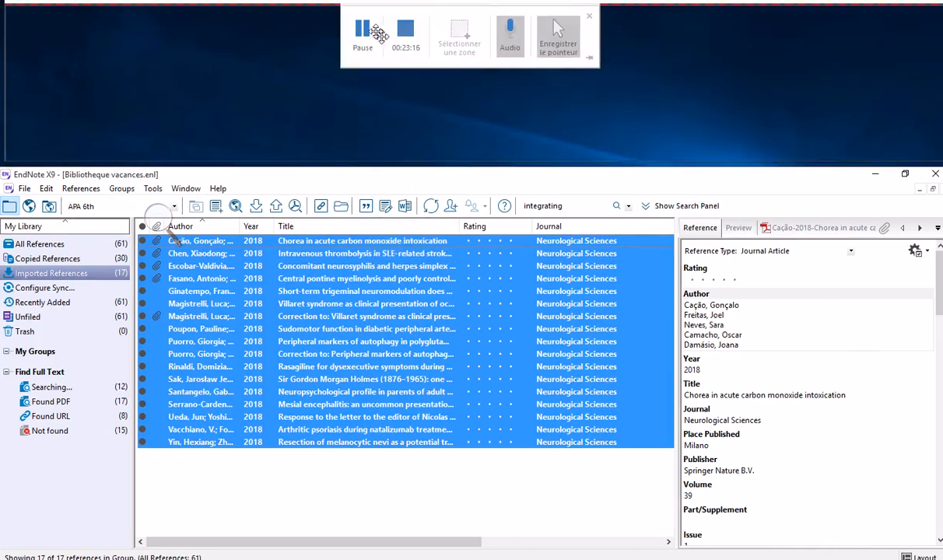
{"action": "key", "text": "super+plus"}
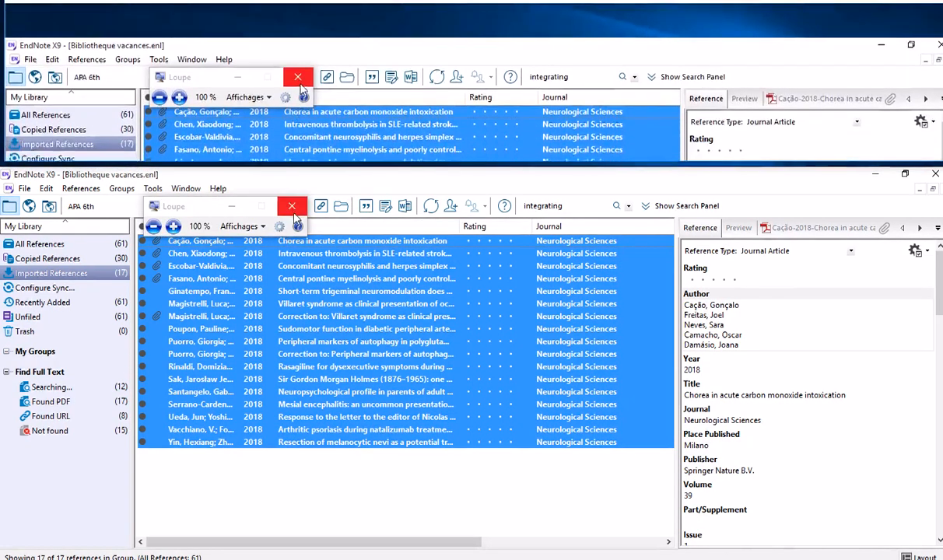
{"action": "left_click", "coordinate": [292, 205]}
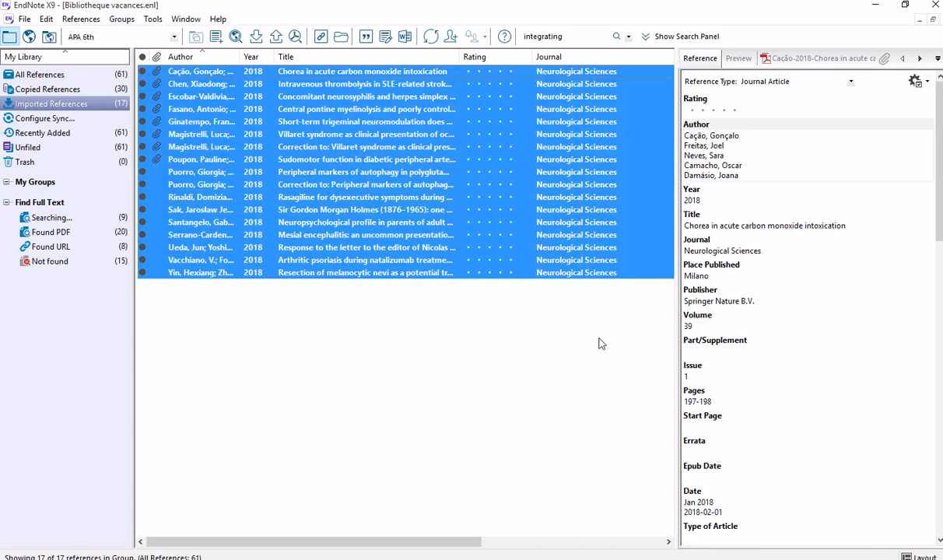
{"action": "mouse_move", "coordinate": [460, 5]}
{"action": "mouse_move", "coordinate": [279, 1]}
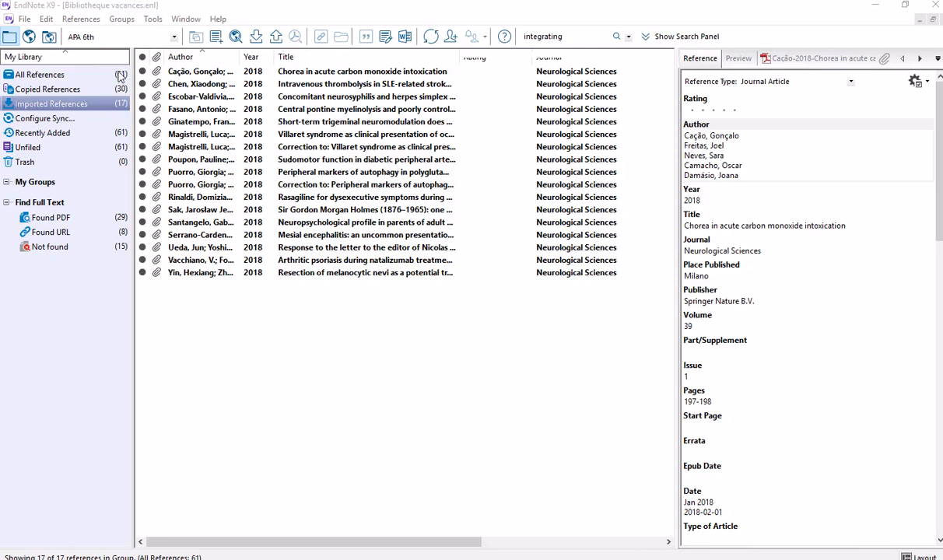
- Show all references in the library and examine the fields of "COVID-Related Psychosis in Adolescents: A Case-Based Review"
{"action": "left_click", "coordinate": [47, 75]}
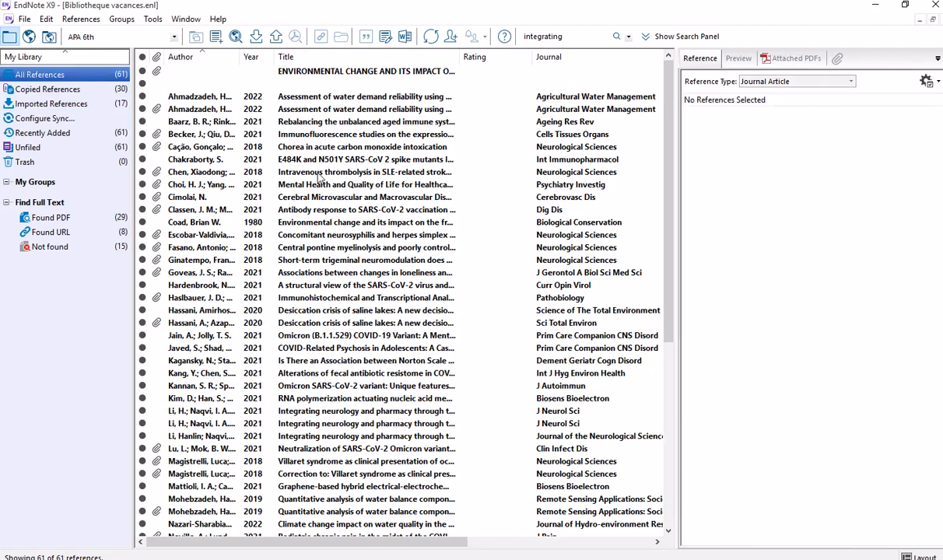
{"action": "scroll", "coordinate": [317, 178], "scroll_direction": "down", "scroll_amount": 2}
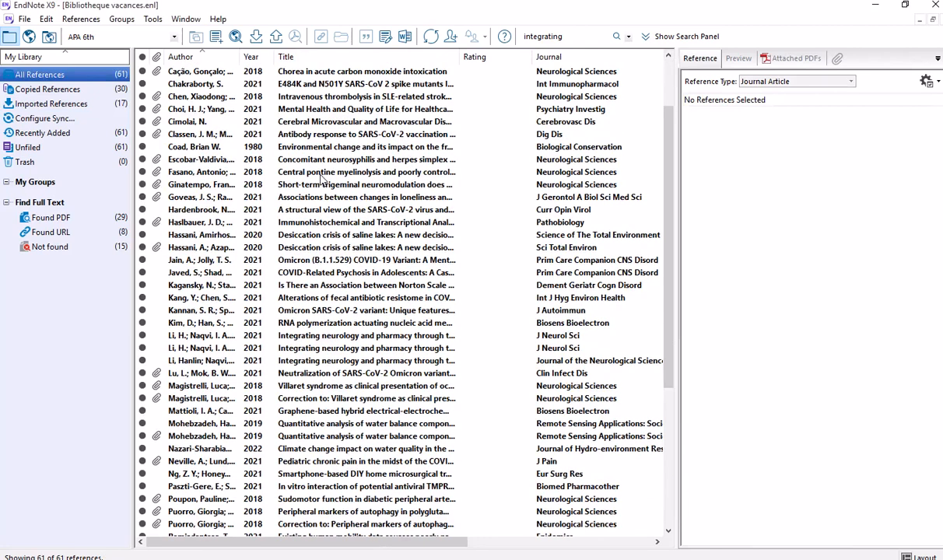
{"action": "left_click", "coordinate": [204, 274]}
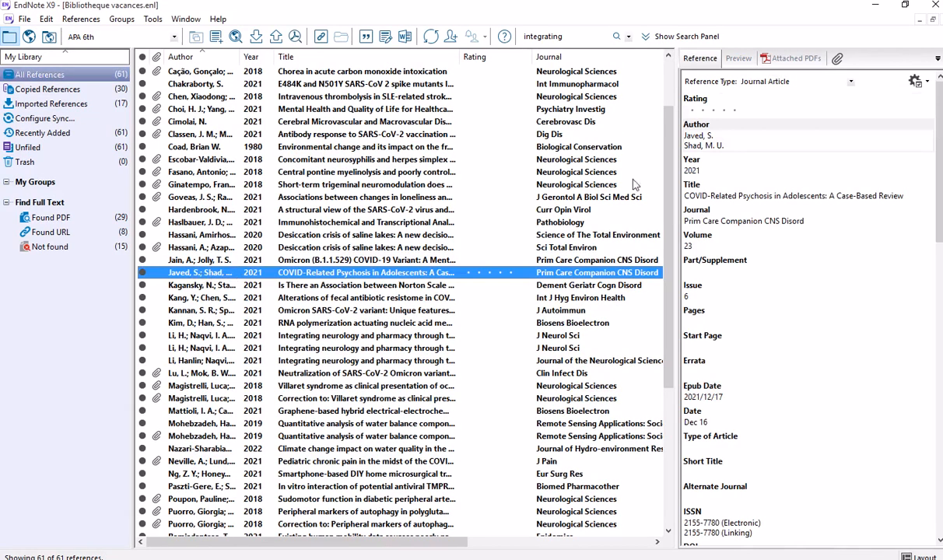
- Restore EndNote to a smaller floating window, move it higher up, and show and refresh the desktop
{"action": "double_click", "coordinate": [855, 9]}
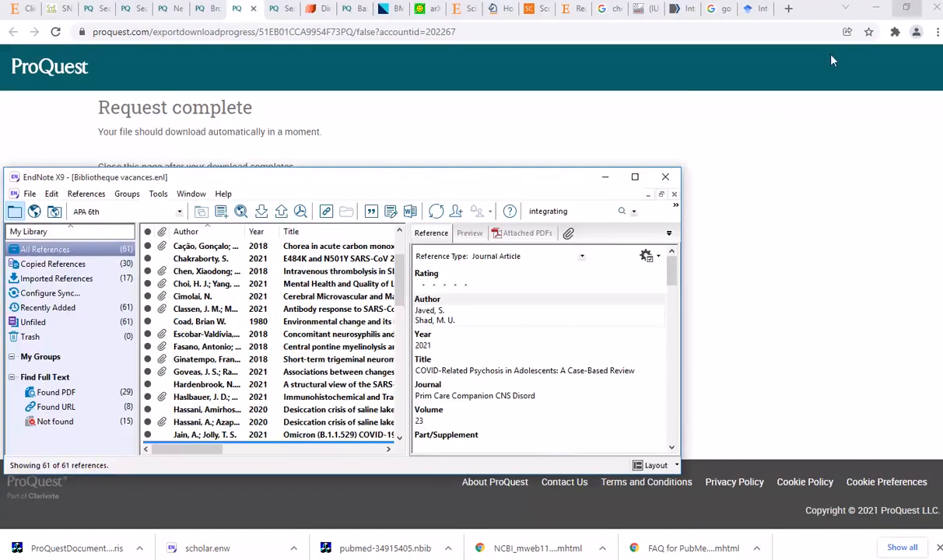
{"action": "left_click_drag", "start_coordinate": [469, 185], "coordinate": [507, 109]}
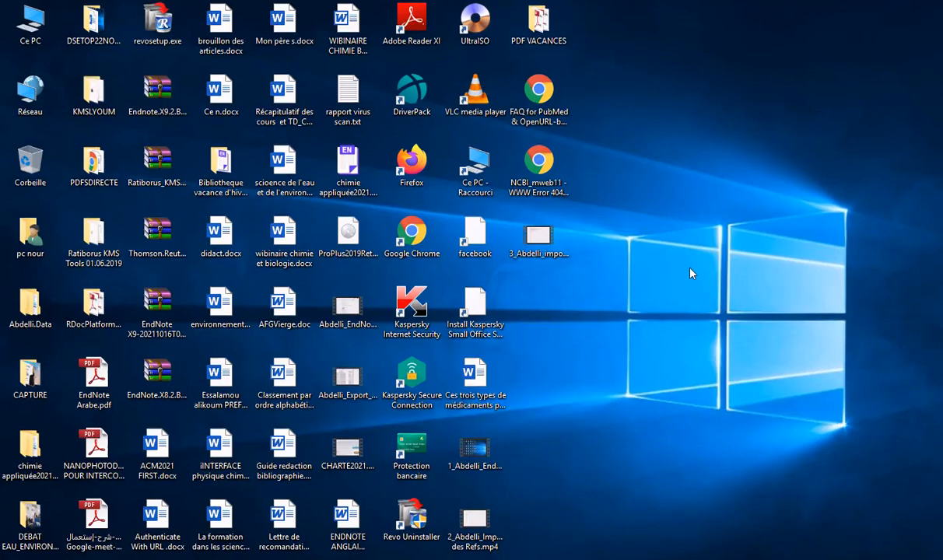
{"action": "right_click", "coordinate": [690, 269]}
{"action": "left_click", "coordinate": [728, 308]}
- Open the RDocPlatforme_Algerie folder from the desktop and reduce its window's width and height
{"action": "double_click", "coordinate": [104, 314]}
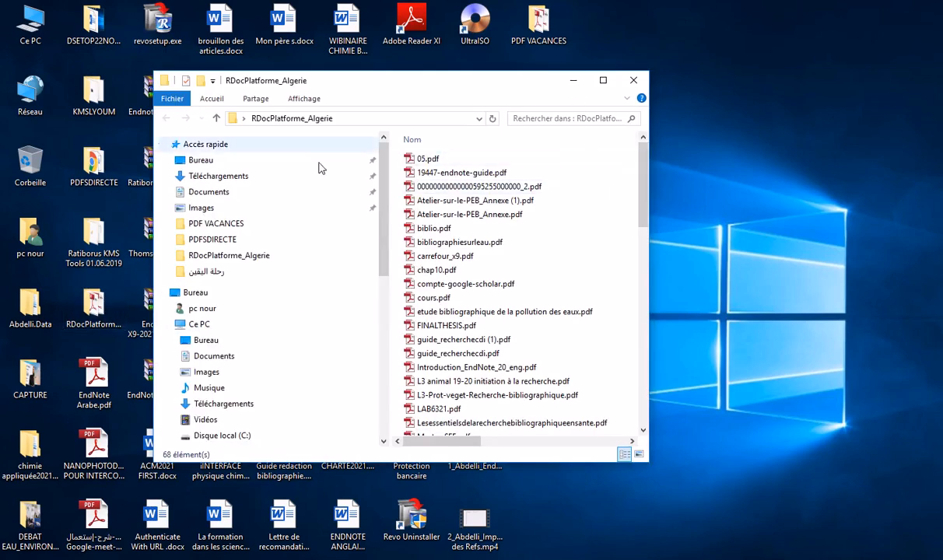
{"action": "left_click_drag", "start_coordinate": [149, 238], "coordinate": [364, 239]}
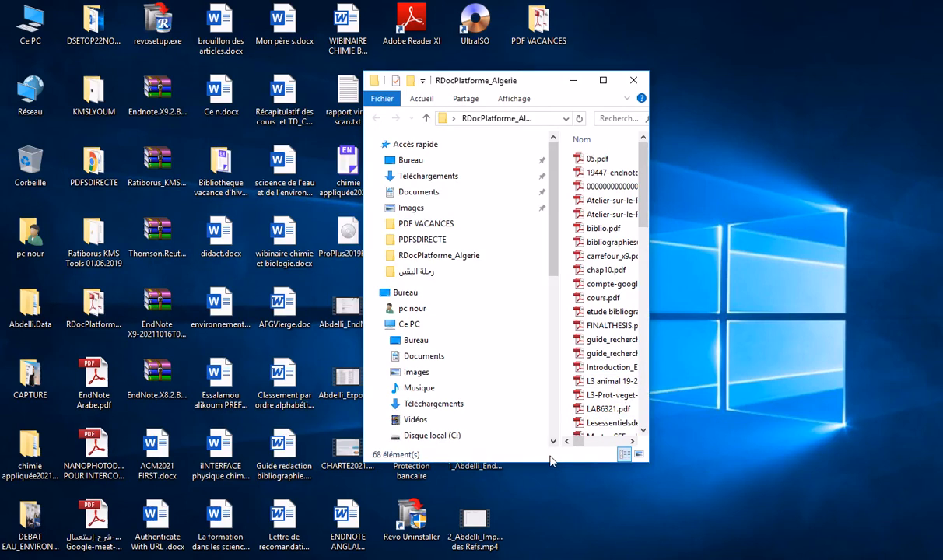
{"action": "left_click_drag", "start_coordinate": [549, 464], "coordinate": [549, 337]}
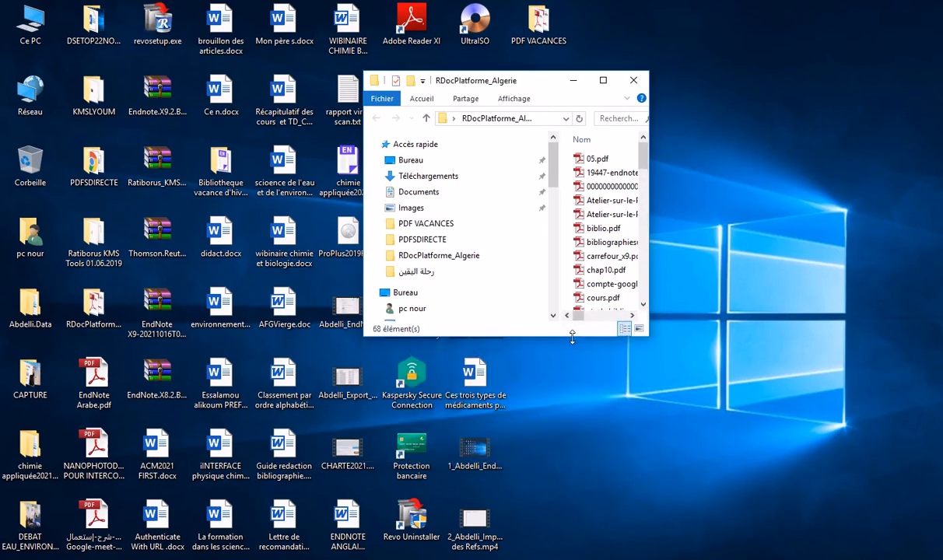
- Bring the EndNote library back on screen and place the RDocPlatforme_Algerie folder window in front of it
{"action": "left_click", "coordinate": [527, 558]}
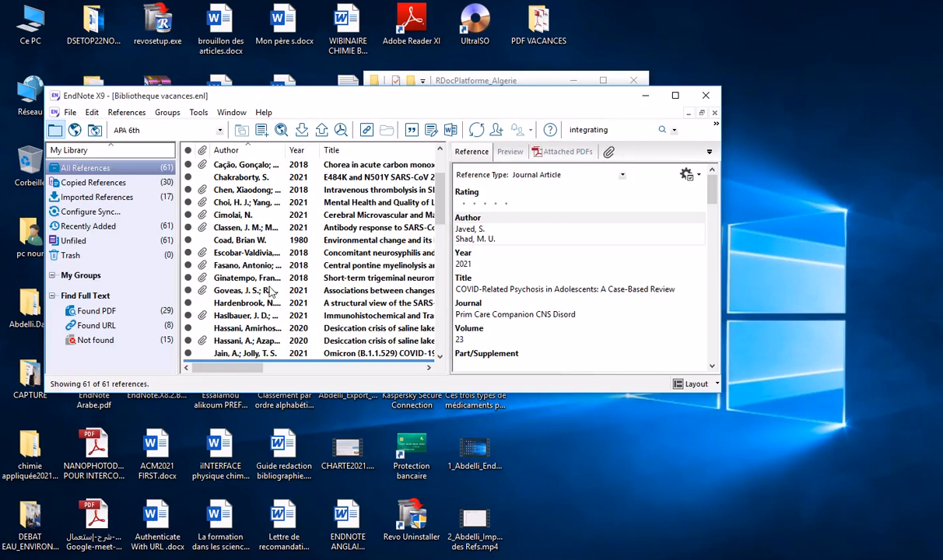
{"action": "scroll", "coordinate": [303, 294], "scroll_direction": "down", "scroll_amount": 2}
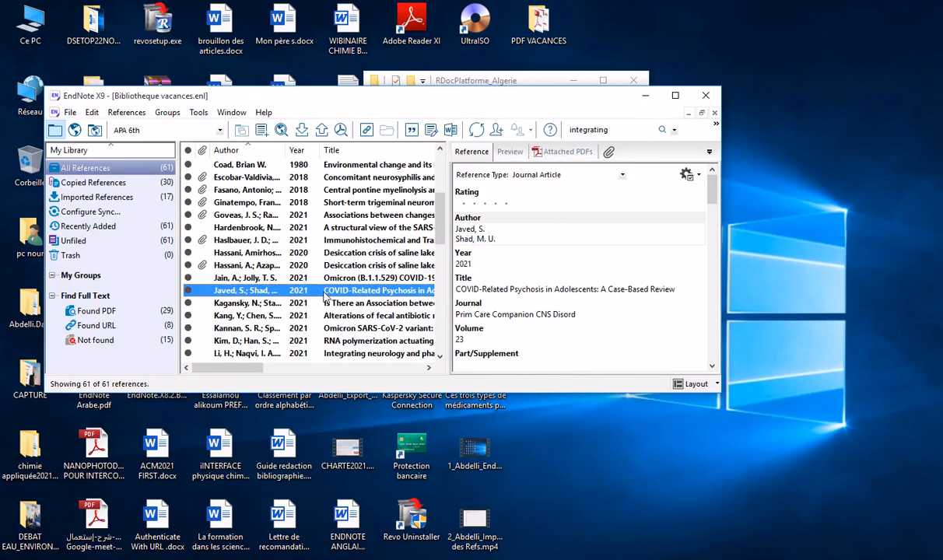
{"action": "left_click", "coordinate": [529, 82]}
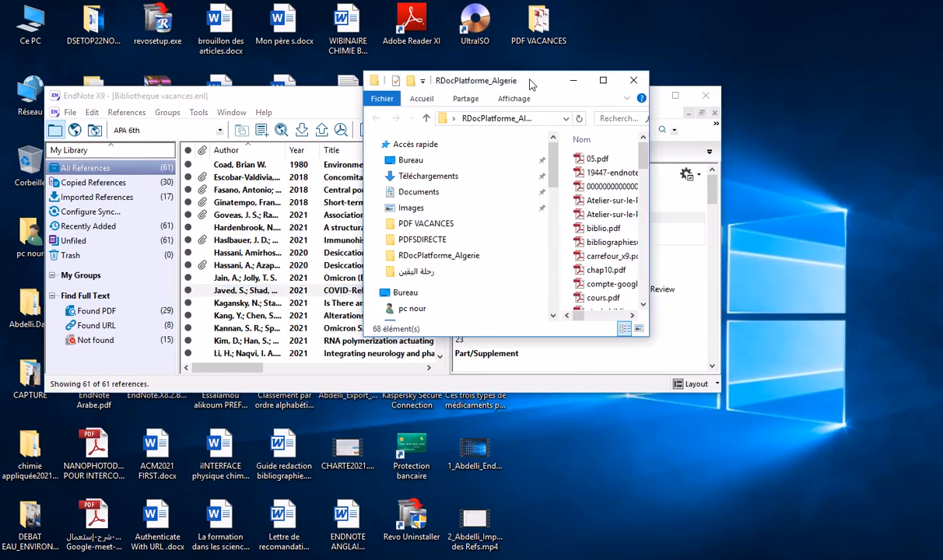
- Move the RDocPlatforme_Algerie window clear of the reference list, then add biblio.pdf to the library as a new reference and select it
{"action": "left_click_drag", "start_coordinate": [525, 82], "coordinate": [678, 296]}
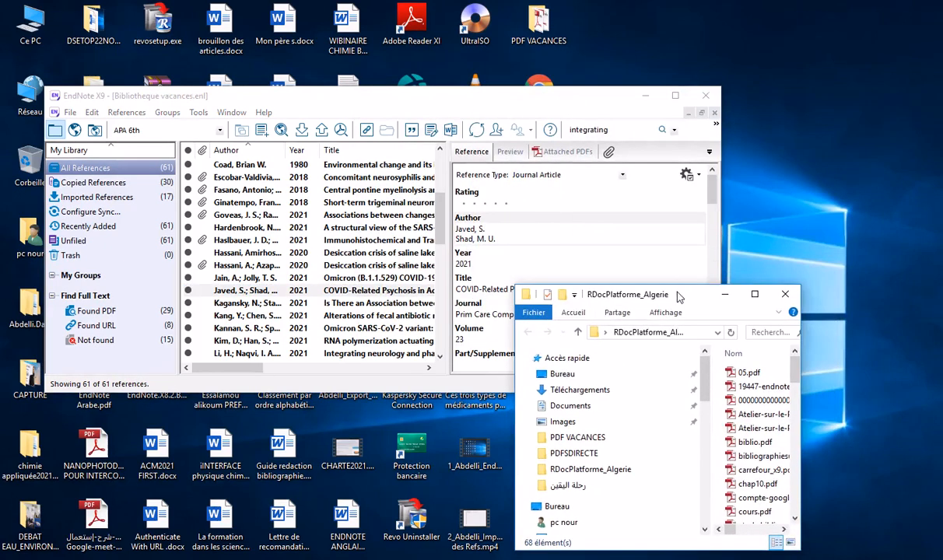
{"action": "left_click", "coordinate": [231, 292]}
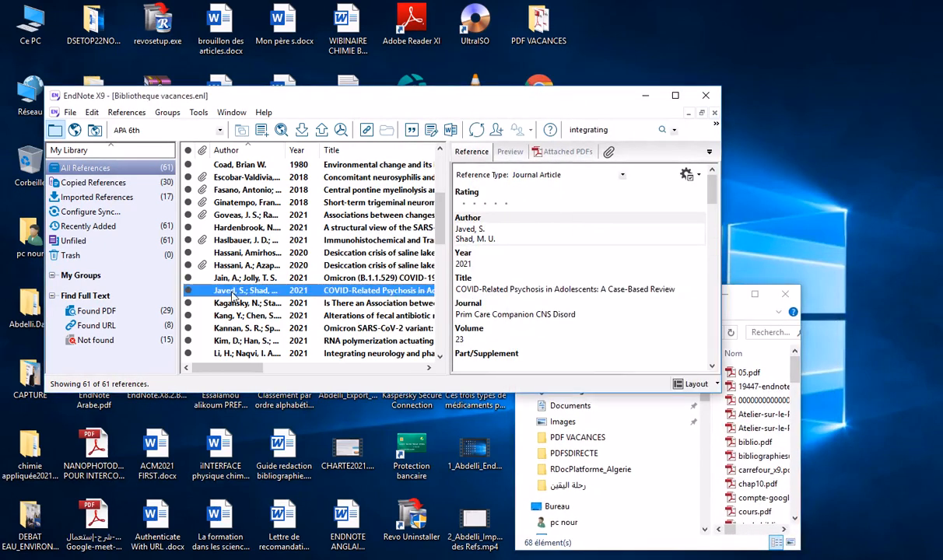
{"action": "left_click", "coordinate": [749, 443]}
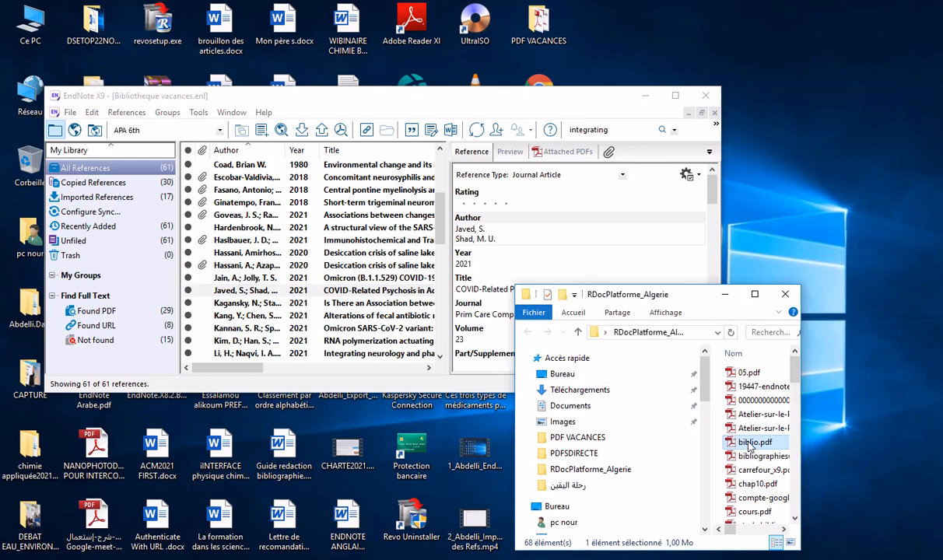
{"action": "left_click_drag", "start_coordinate": [749, 444], "coordinate": [611, 156]}
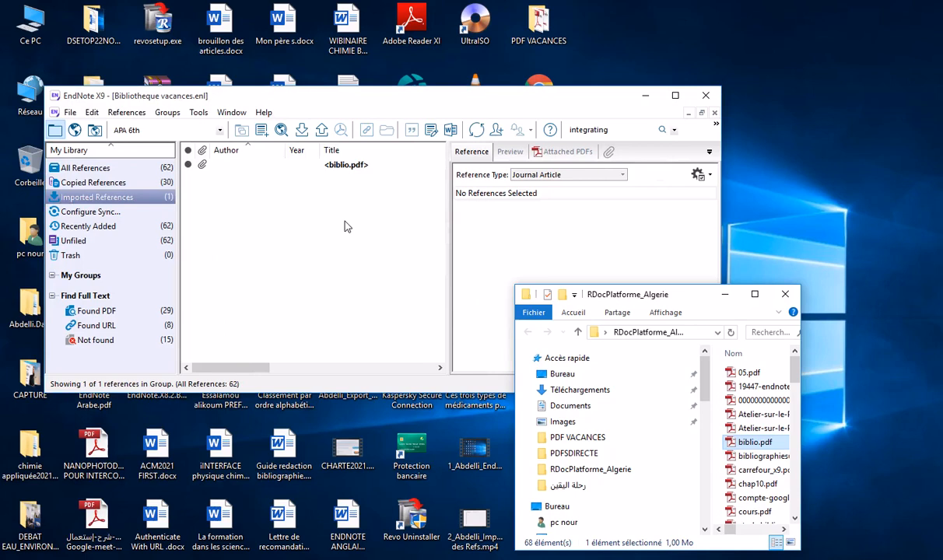
{"action": "left_click", "coordinate": [346, 166]}
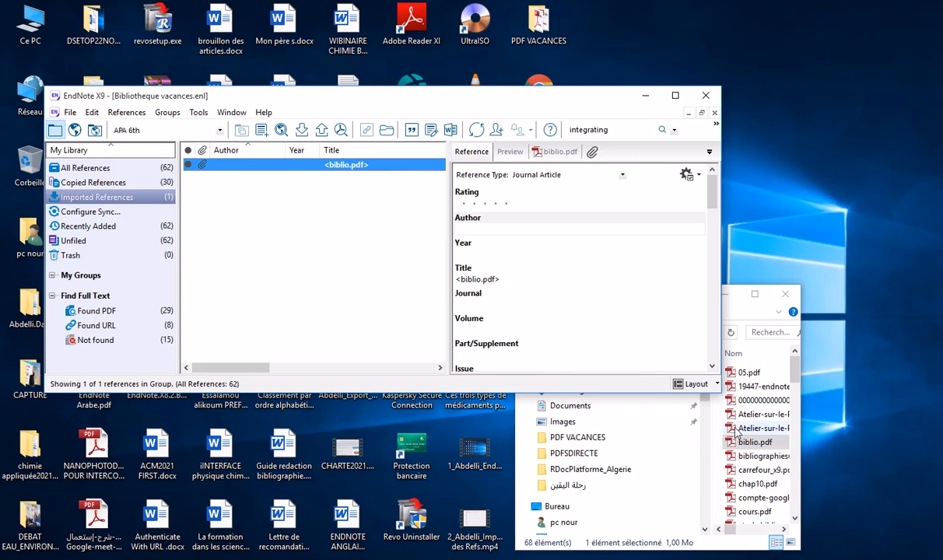
- Add the two Atelier-sur-le-PEB_Annexe PDFs and biblio.pdf together from the folder to the library, and show all references
{"action": "left_click", "coordinate": [735, 429]}
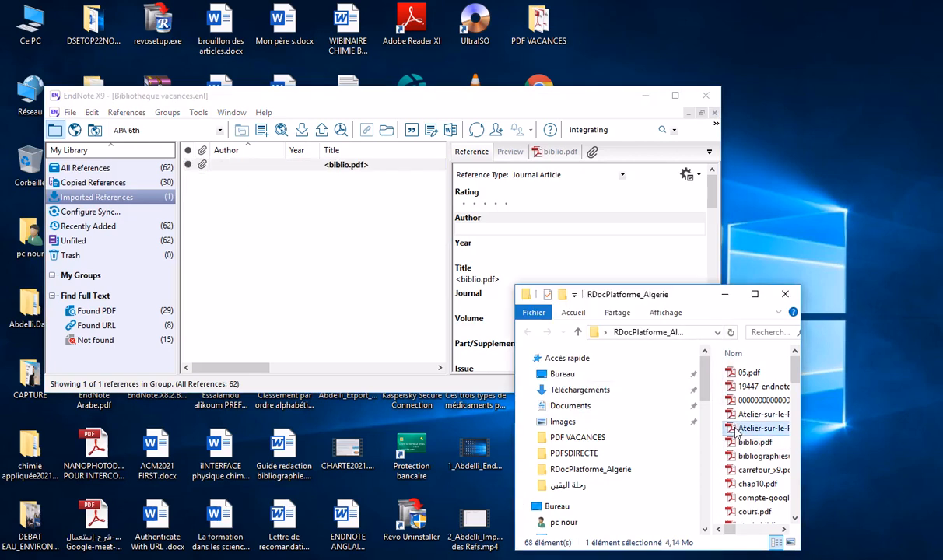
{"action": "left_click", "coordinate": [739, 414], "text": "ctrl"}
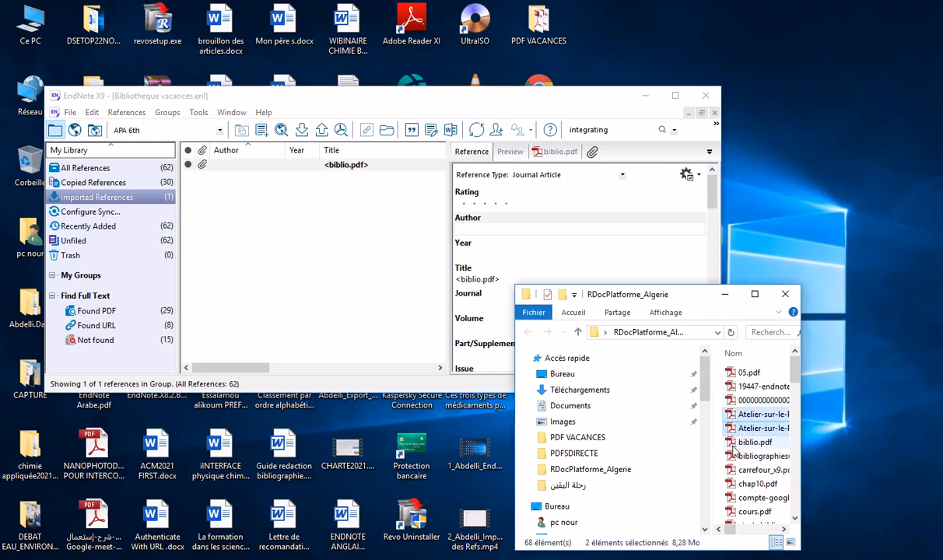
{"action": "left_click", "coordinate": [734, 443], "text": "ctrl"}
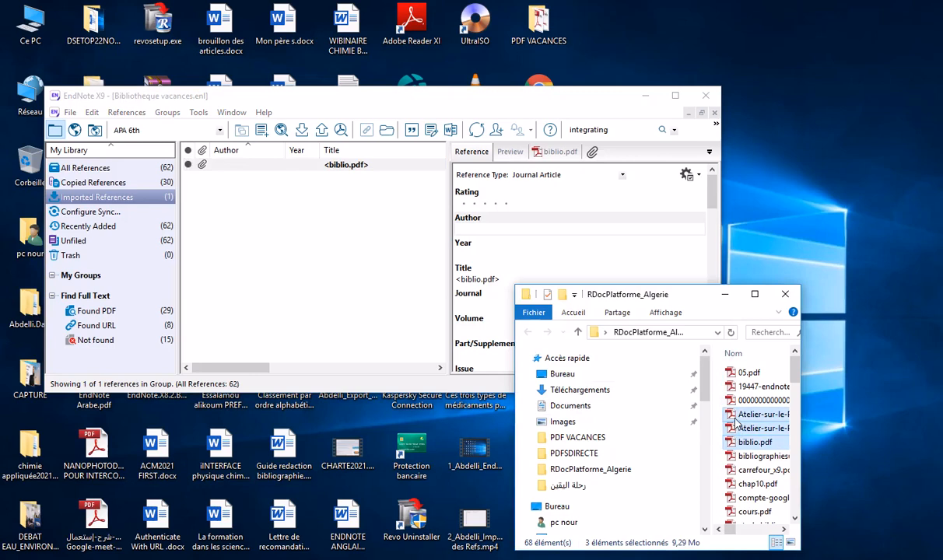
{"action": "left_click_drag", "start_coordinate": [735, 422], "coordinate": [592, 154]}
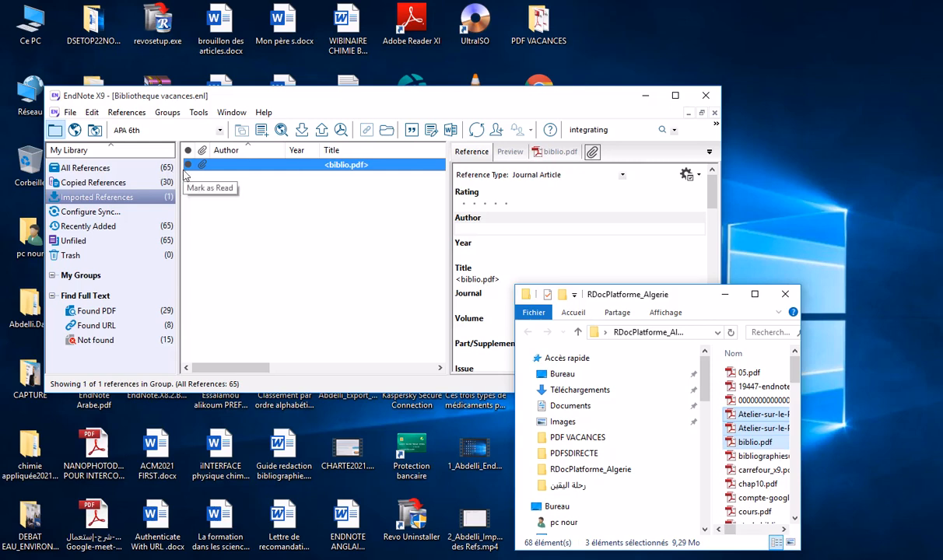
{"action": "left_click", "coordinate": [167, 169]}
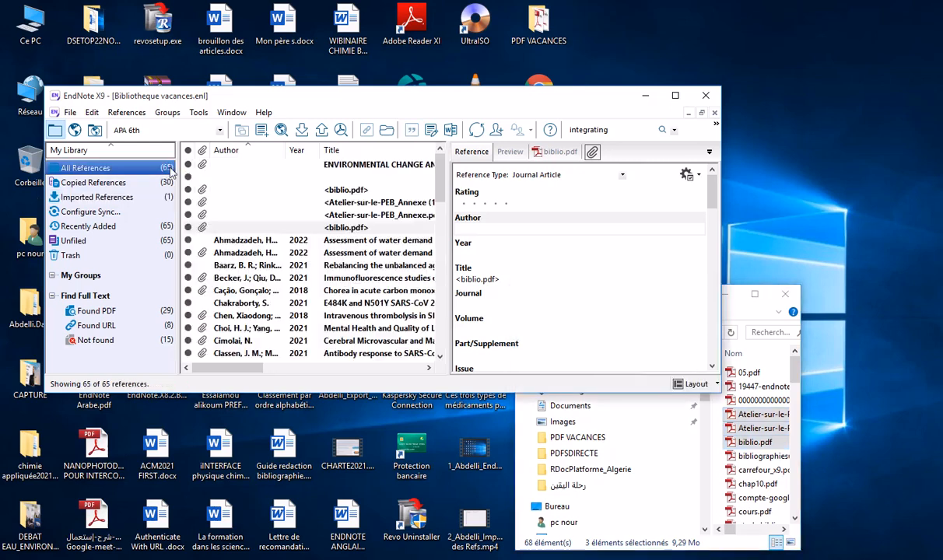
- Attach chap10.pdf to the reference "Rebalancing the unbalanced aged immune system - a special focus on zinc" and save the change
{"action": "left_click", "coordinate": [258, 267]}
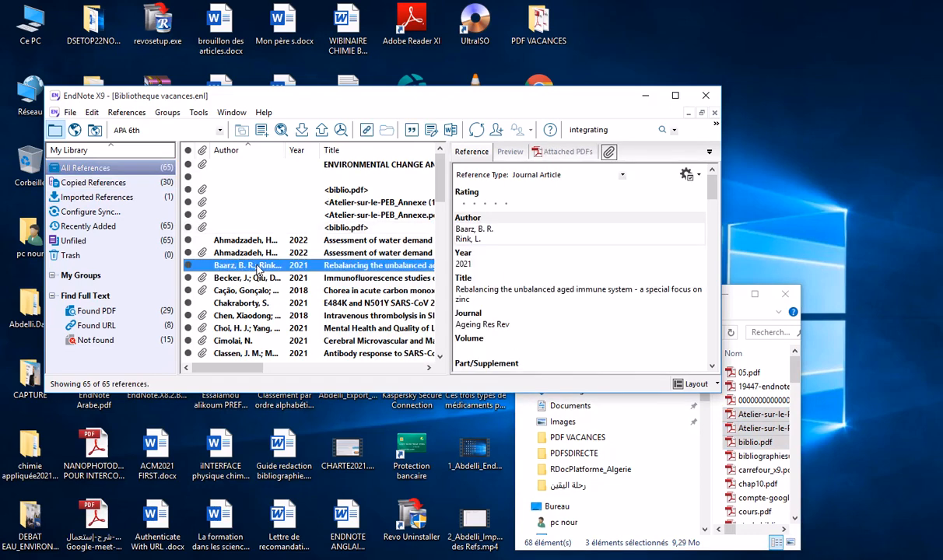
{"action": "left_click", "coordinate": [755, 484]}
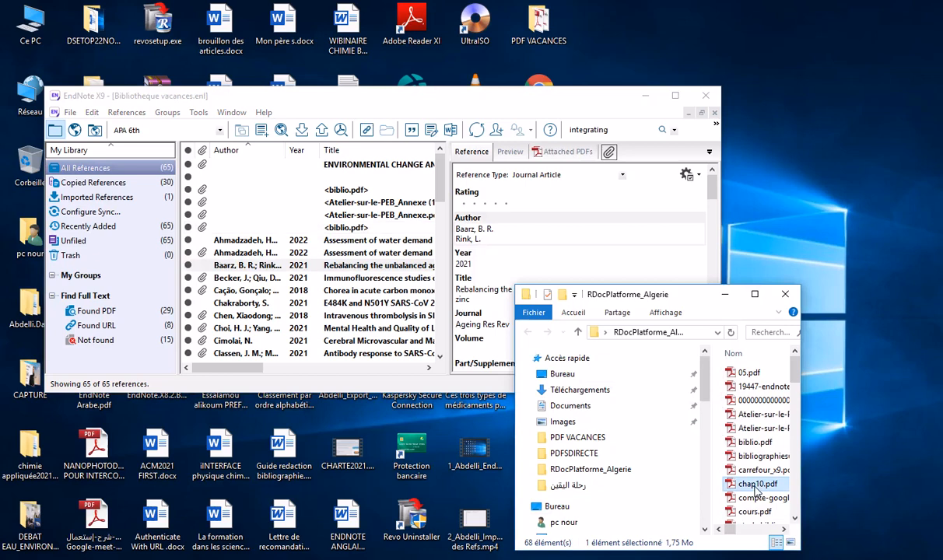
{"action": "left_click_drag", "start_coordinate": [755, 488], "coordinate": [254, 269]}
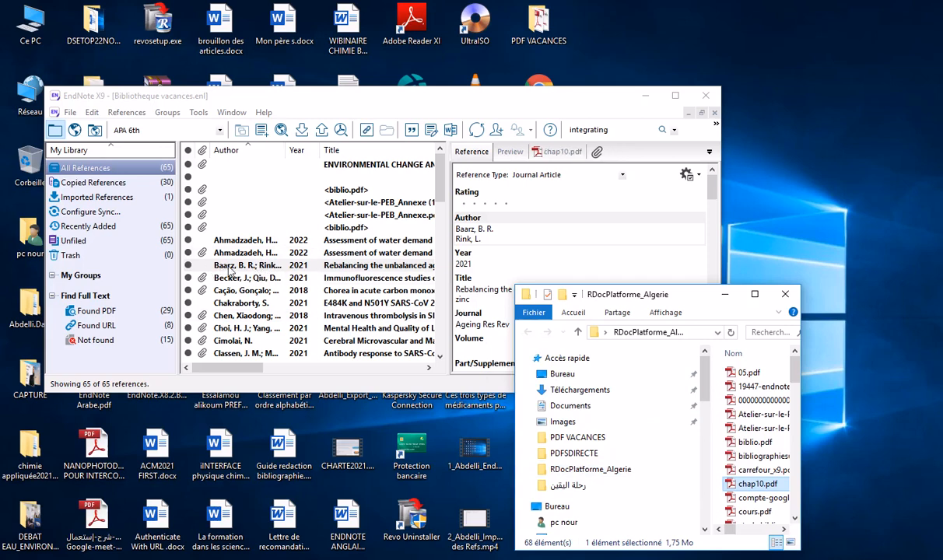
{"action": "left_click", "coordinate": [228, 268]}
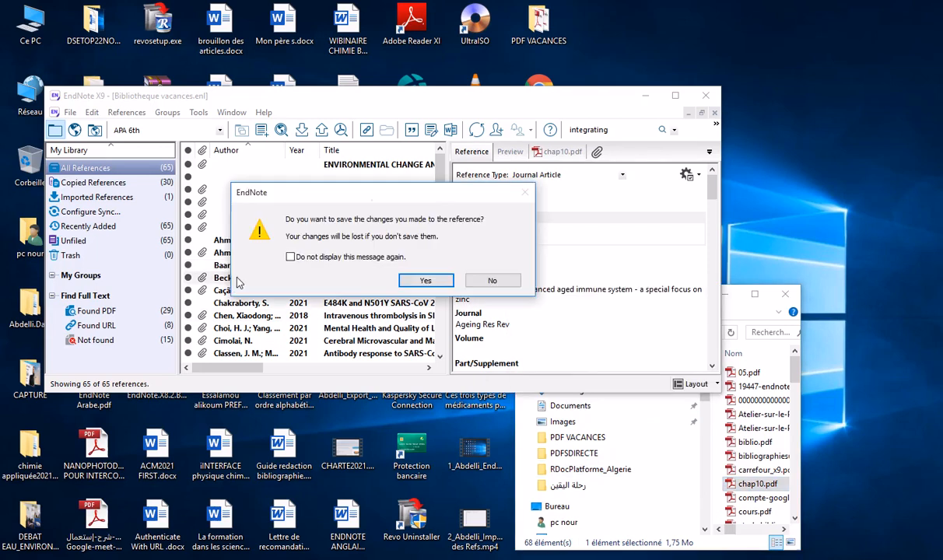
{"action": "left_click", "coordinate": [426, 280]}
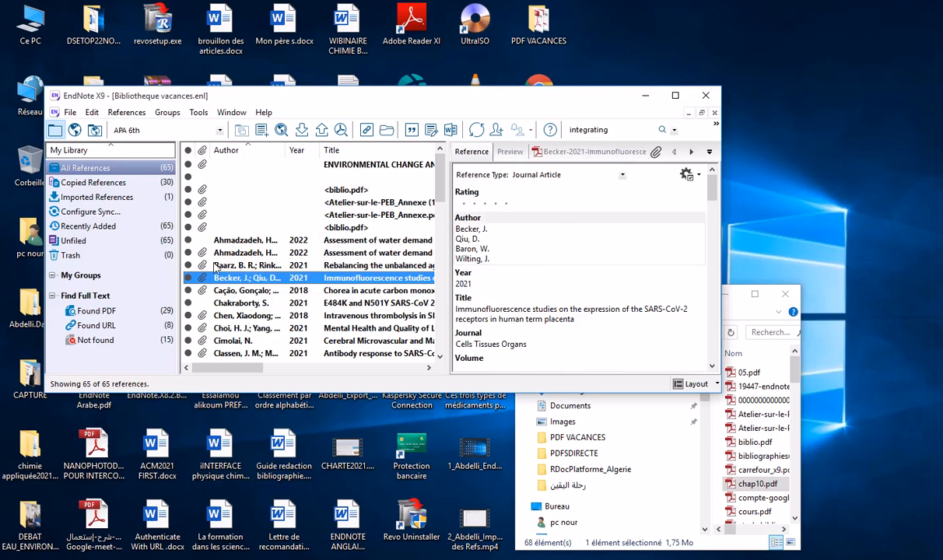
- Attach guide_recherchecdi.pdf to the reference "Alterations of fecal antibiotic resistome in COVID-19 patients after empirical antibiotic exposure" and save the change
{"action": "scroll", "coordinate": [312, 315], "scroll_direction": "down", "scroll_amount": 2}
{"action": "scroll", "coordinate": [319, 286], "scroll_direction": "down", "scroll_amount": 3}
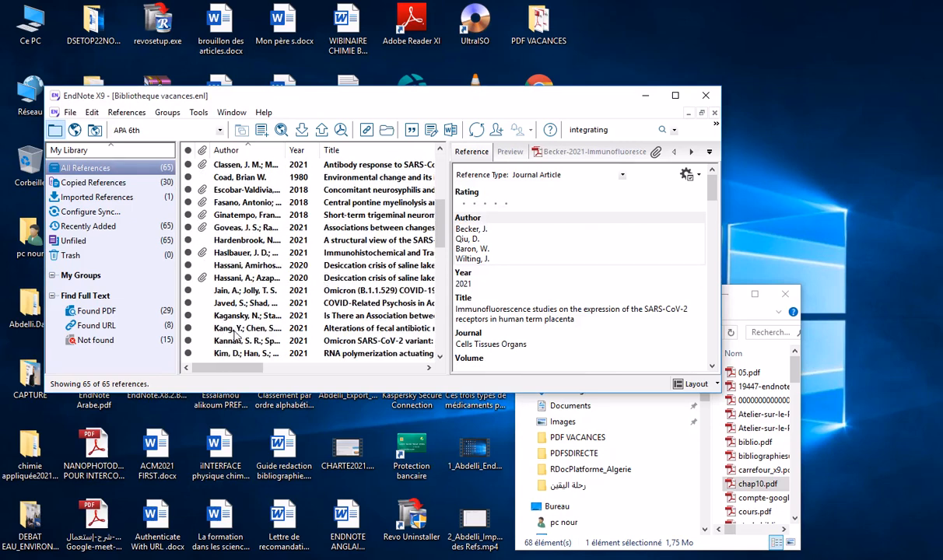
{"action": "left_click", "coordinate": [236, 334]}
{"action": "scroll", "coordinate": [768, 483], "scroll_direction": "down", "scroll_amount": 1}
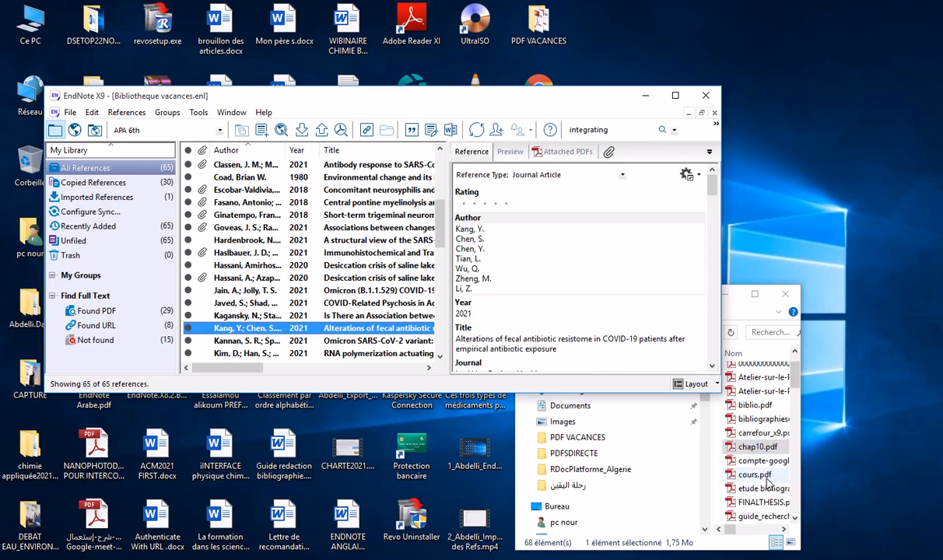
{"action": "scroll", "coordinate": [768, 483], "scroll_direction": "down", "scroll_amount": 2}
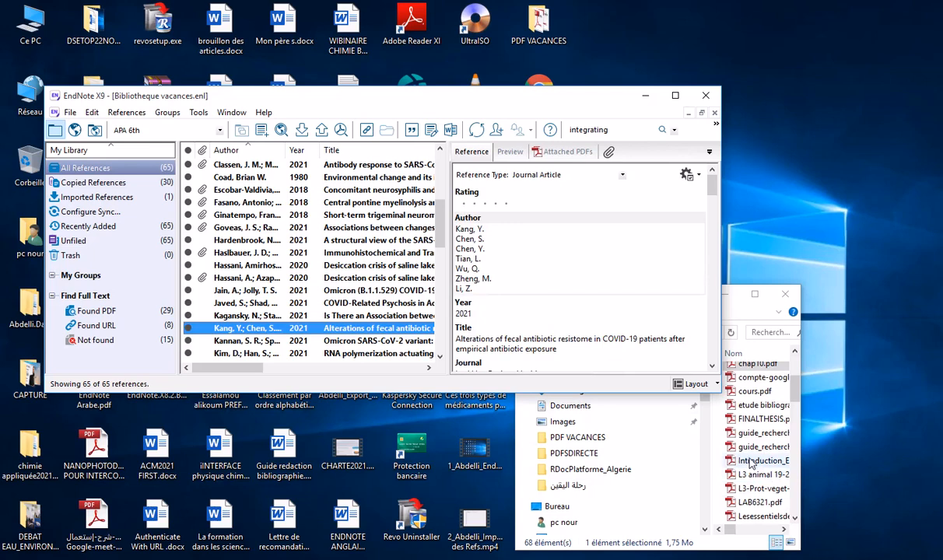
{"action": "left_click", "coordinate": [751, 448]}
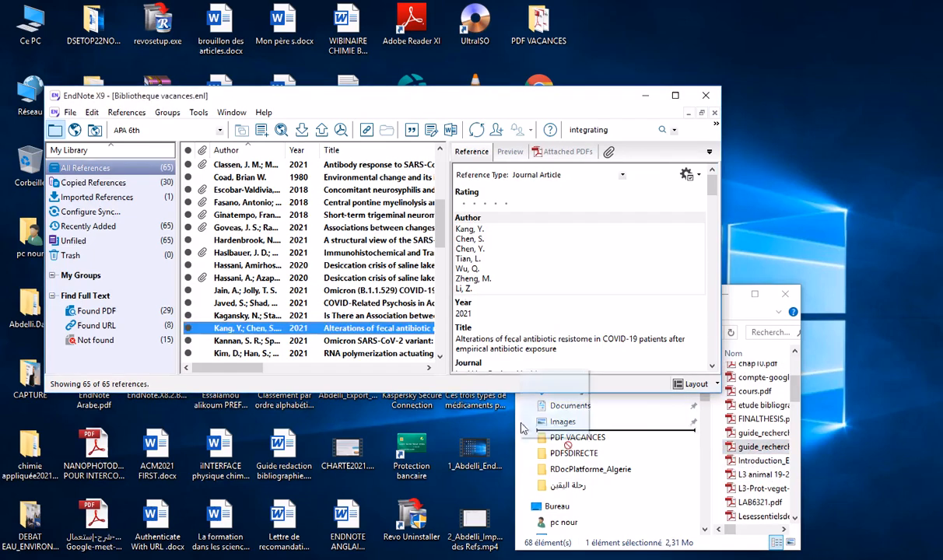
{"action": "left_click", "coordinate": [242, 330]}
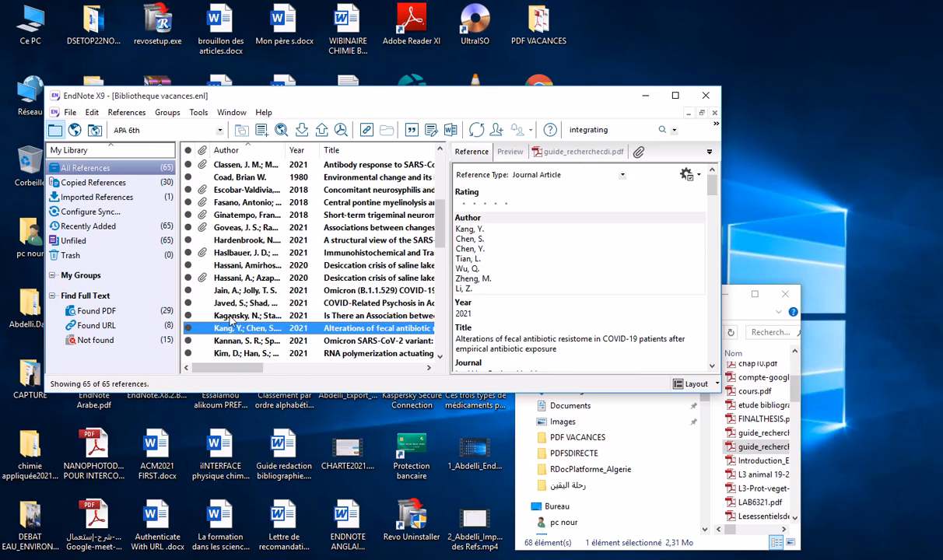
{"action": "left_click", "coordinate": [230, 317]}
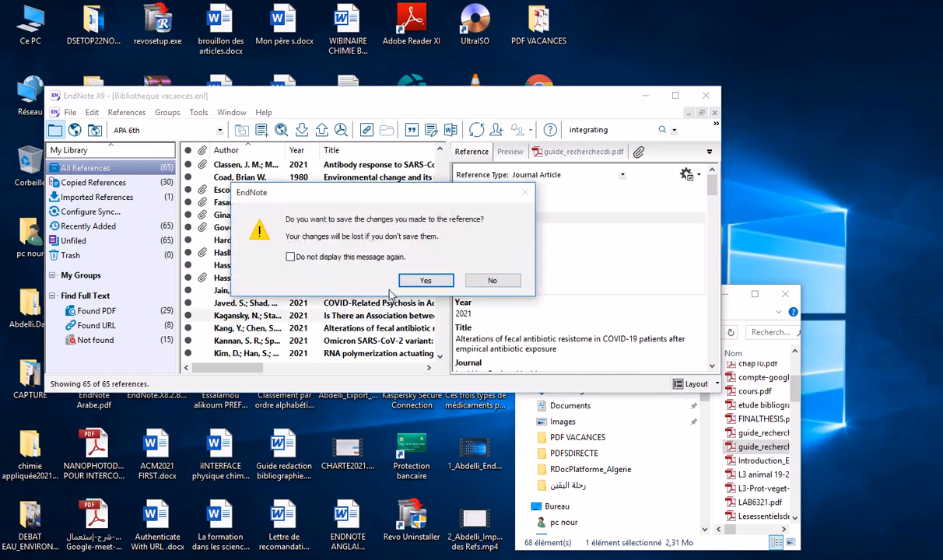
{"action": "left_click", "coordinate": [420, 280]}
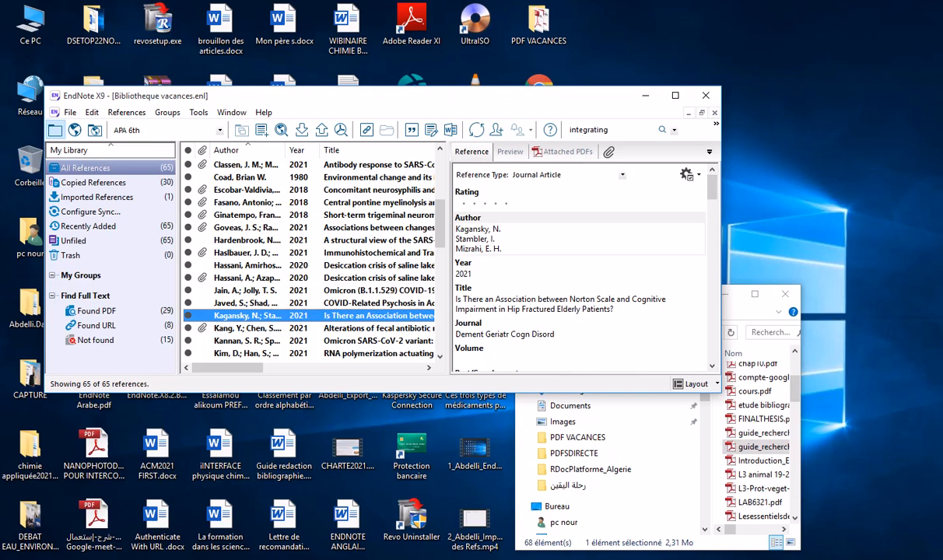
{"action": "mouse_move", "coordinate": [534, 4]}
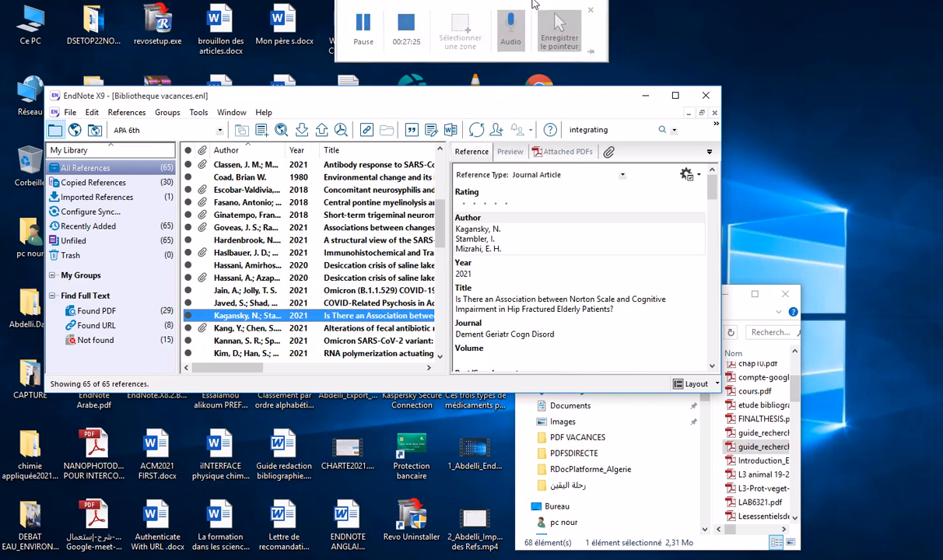